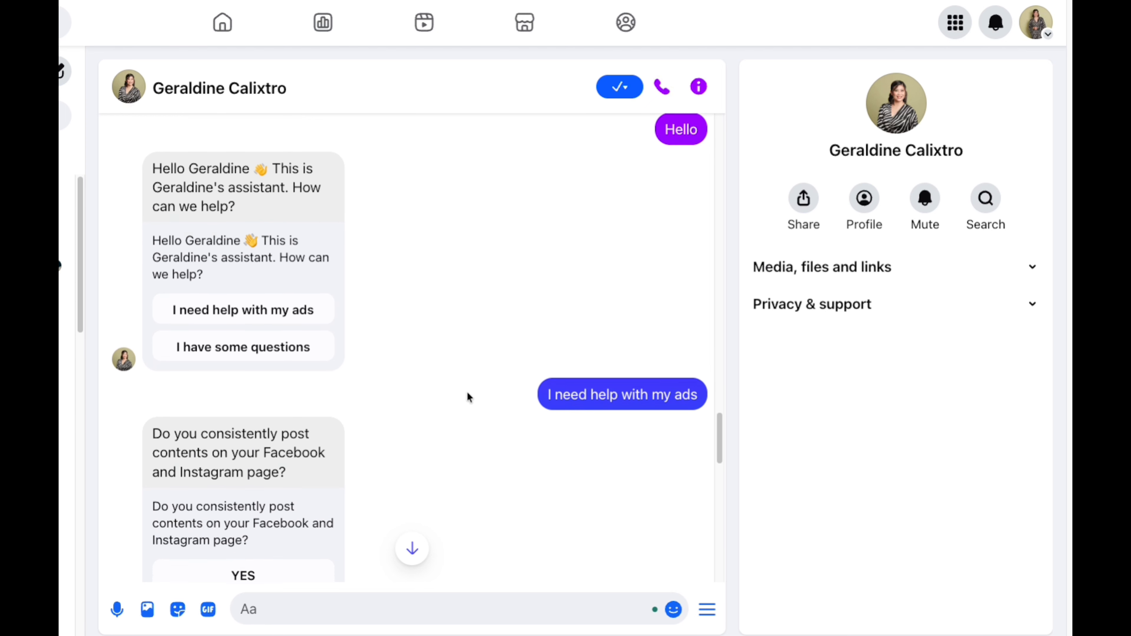
# - Scroll through the Messenger chatbot conversation about ads
pyautogui.scroll(-1, 467, 396)
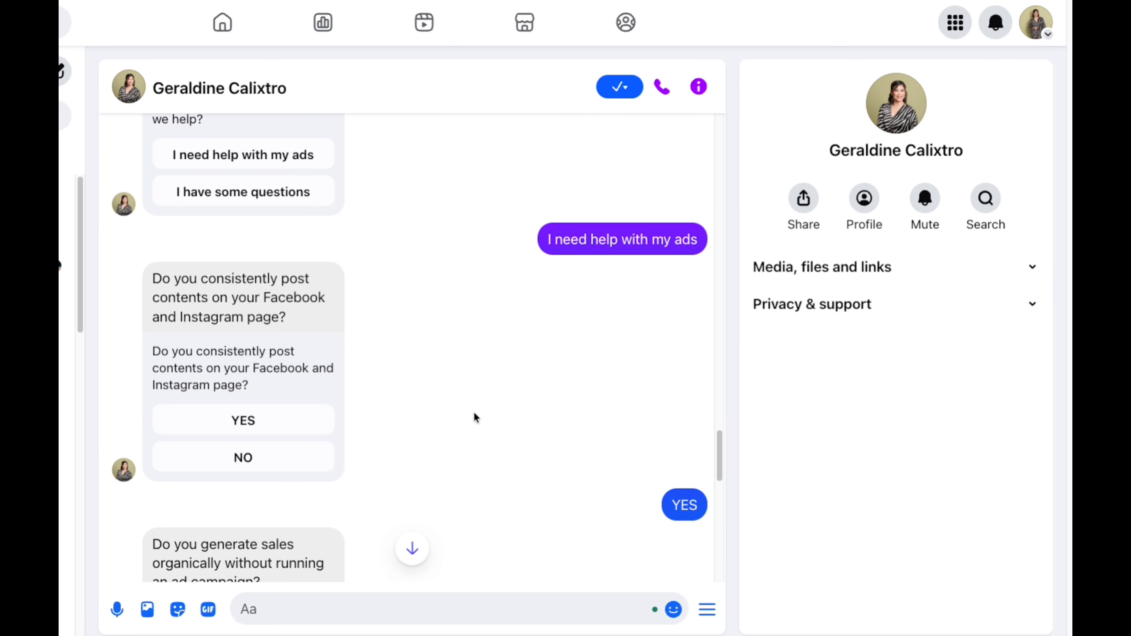
pyautogui.scroll(-10, 474, 412)
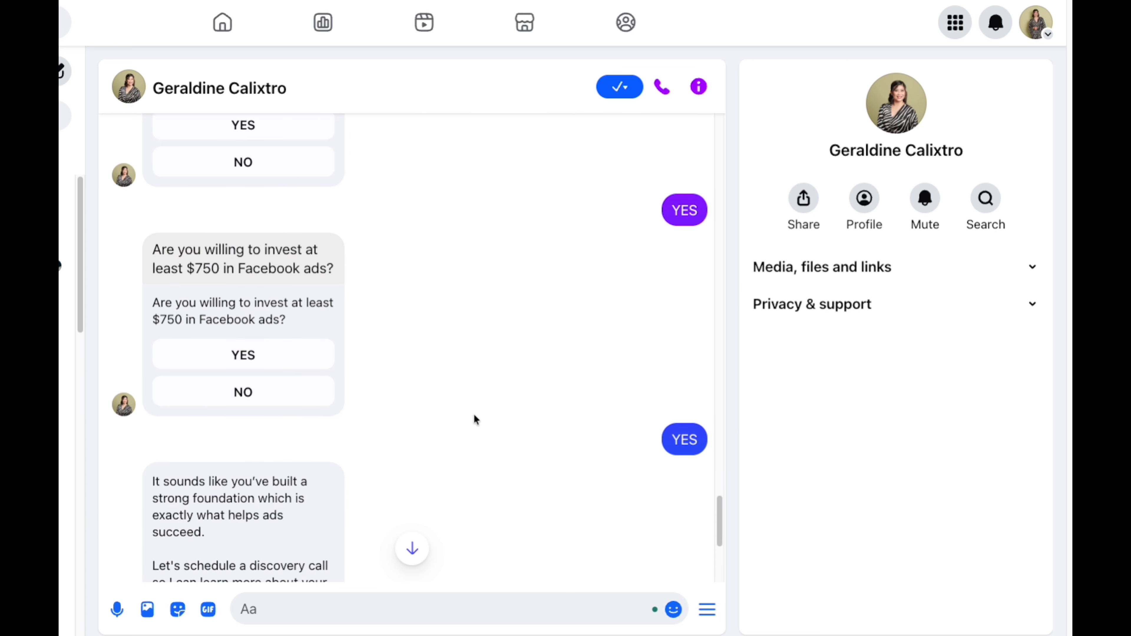
pyautogui.scroll(-5, 474, 416)
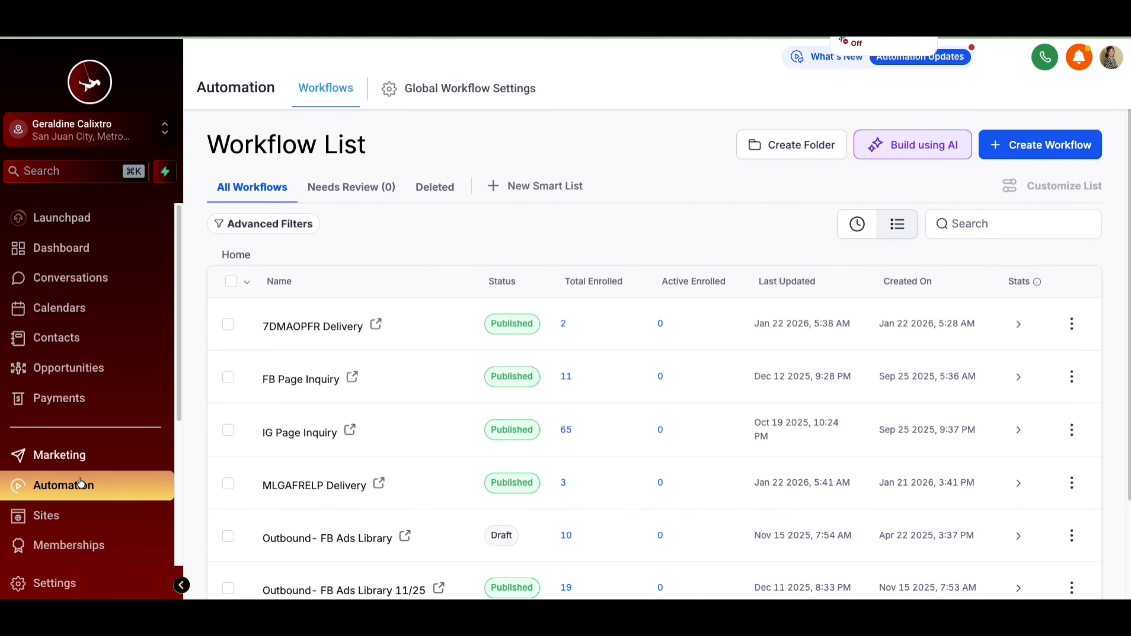
# - Create a new workflow starting from scratch
pyautogui.click(1016, 147)
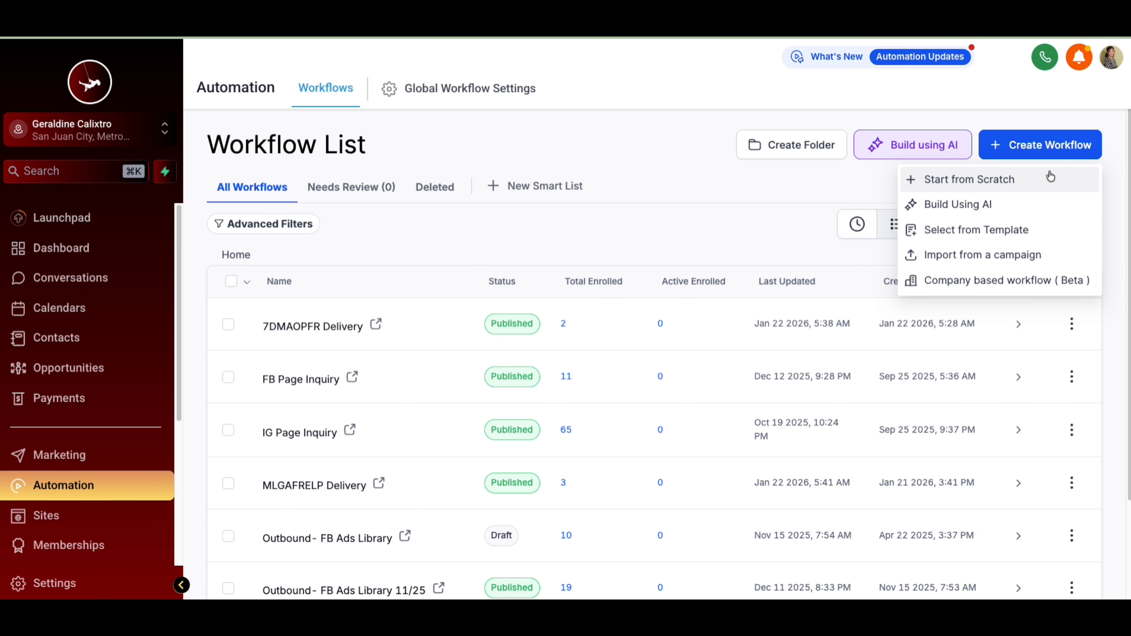
pyautogui.click(1014, 180)
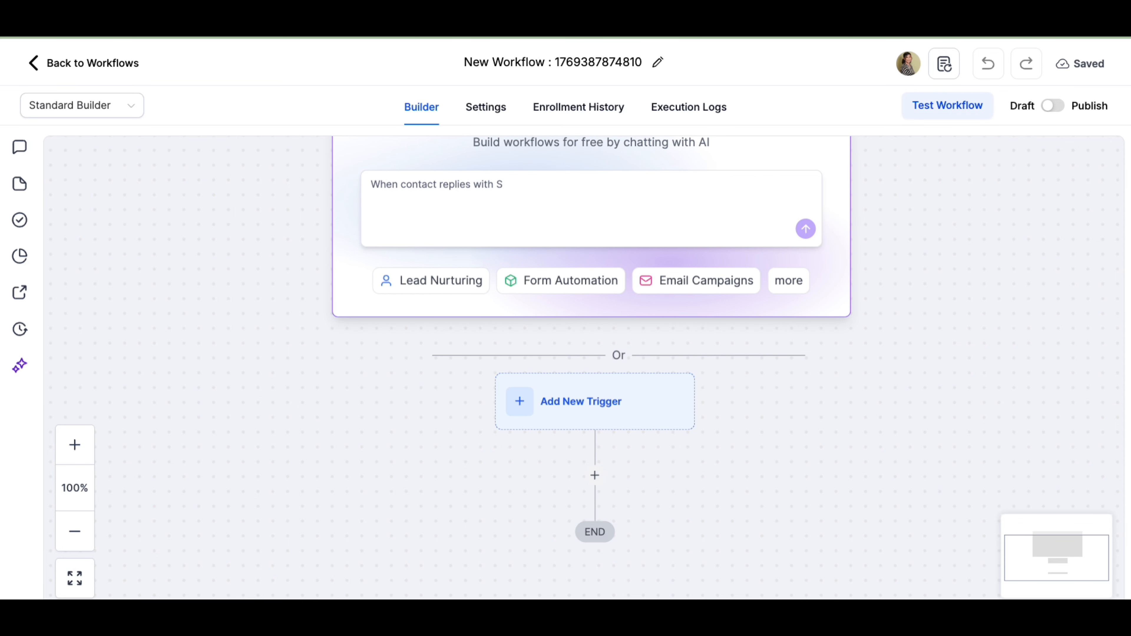
# - Rename the workflow as DEMO 2026 FB
pyautogui.click(655, 63)
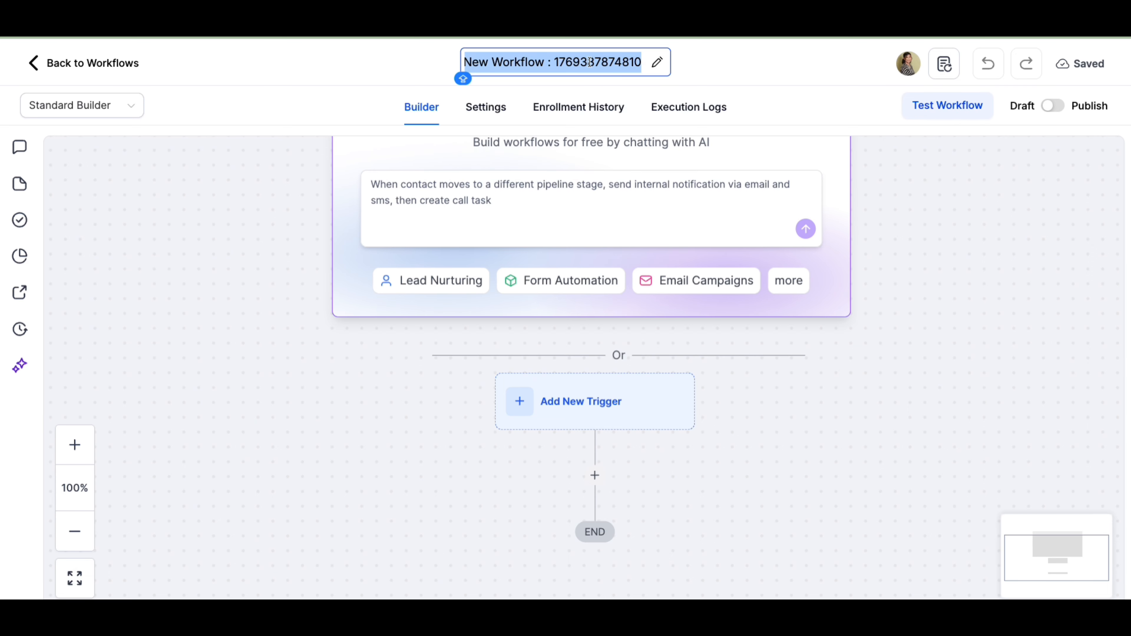
pyautogui.press('BackSpace')
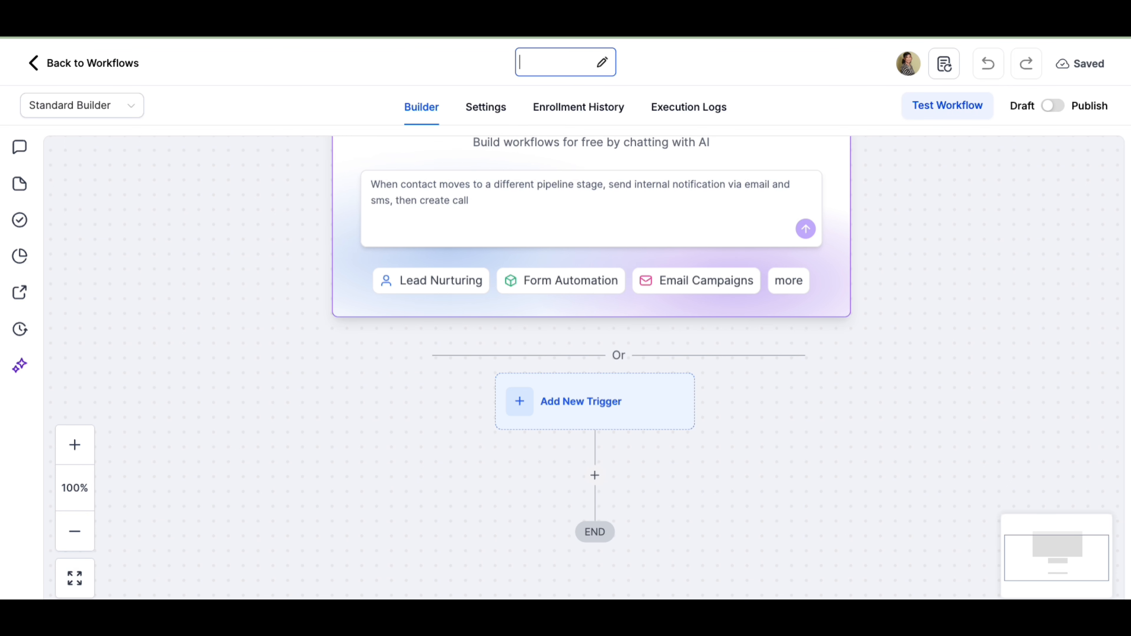
pyautogui.write('DEMO 2026')
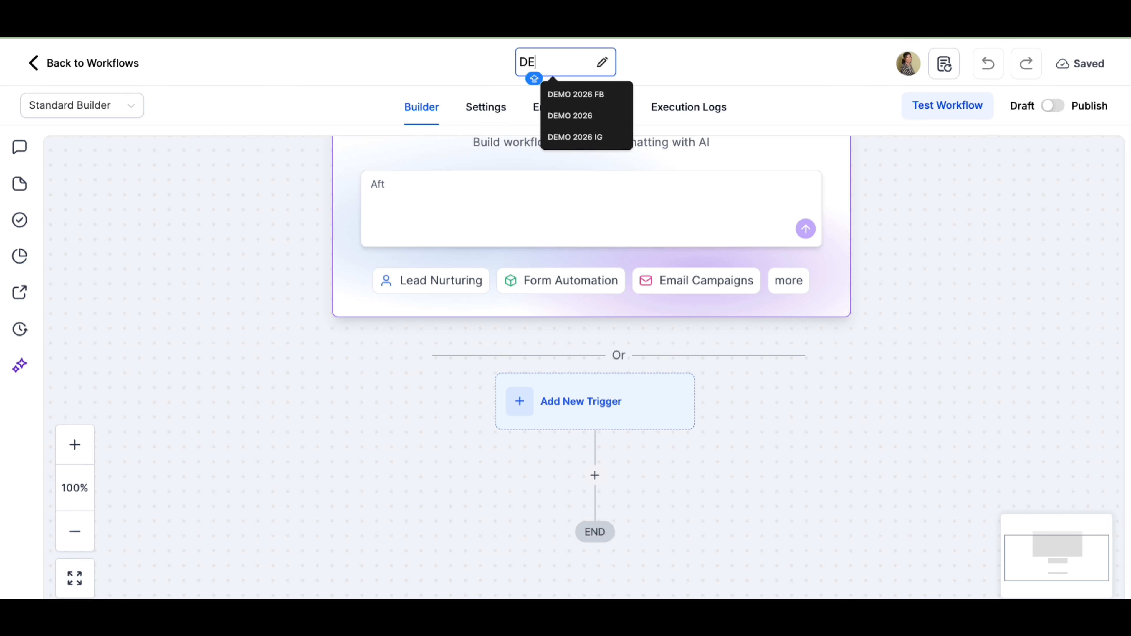
pyautogui.click(582, 102)
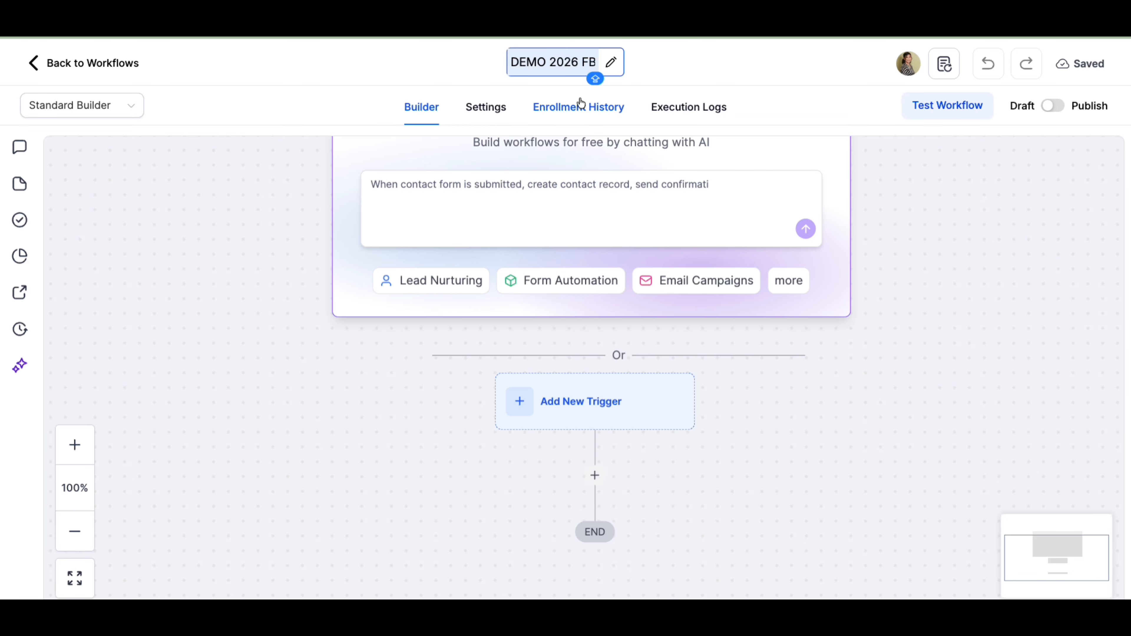
pyautogui.write('is submitted, send SMS to lead, wait 5 minutes for response - if no')
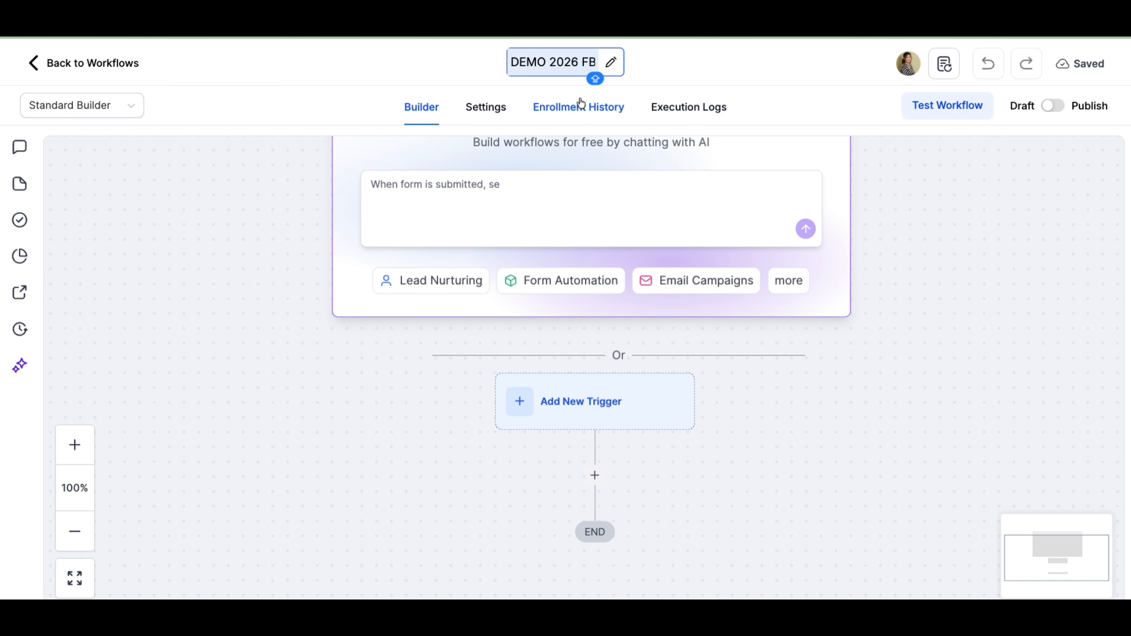
pyautogui.write(' response create call task, if they respond add tag')
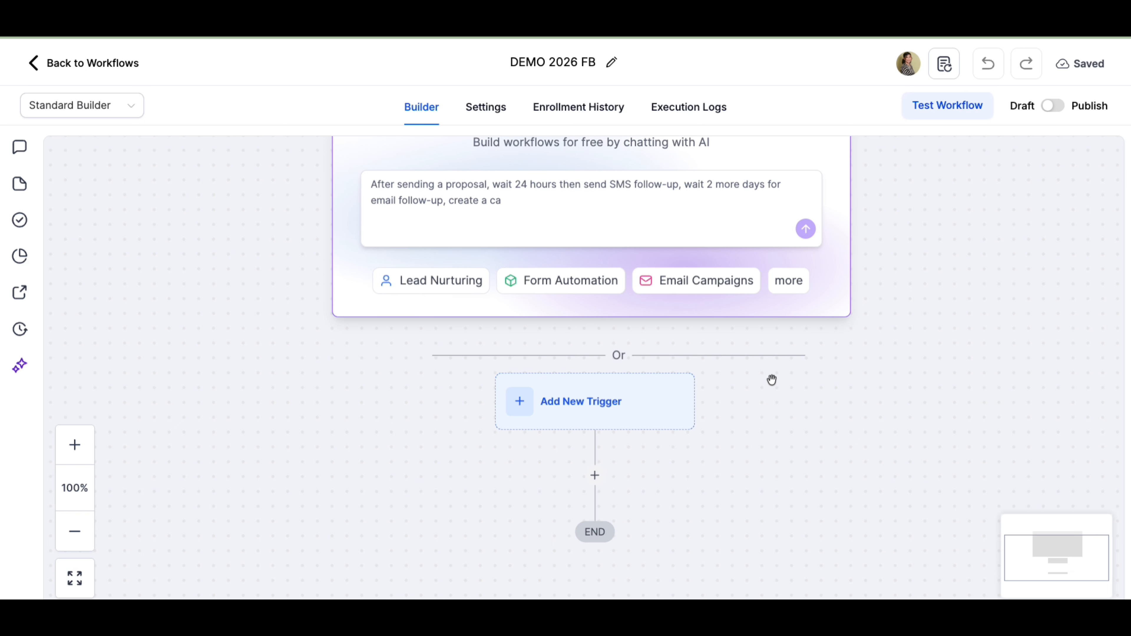
# - Add a new trigger to the workflow and choose Customer Replied
pyautogui.scroll(-2, 793, 394)
pyautogui.scroll(-1, 804, 402)
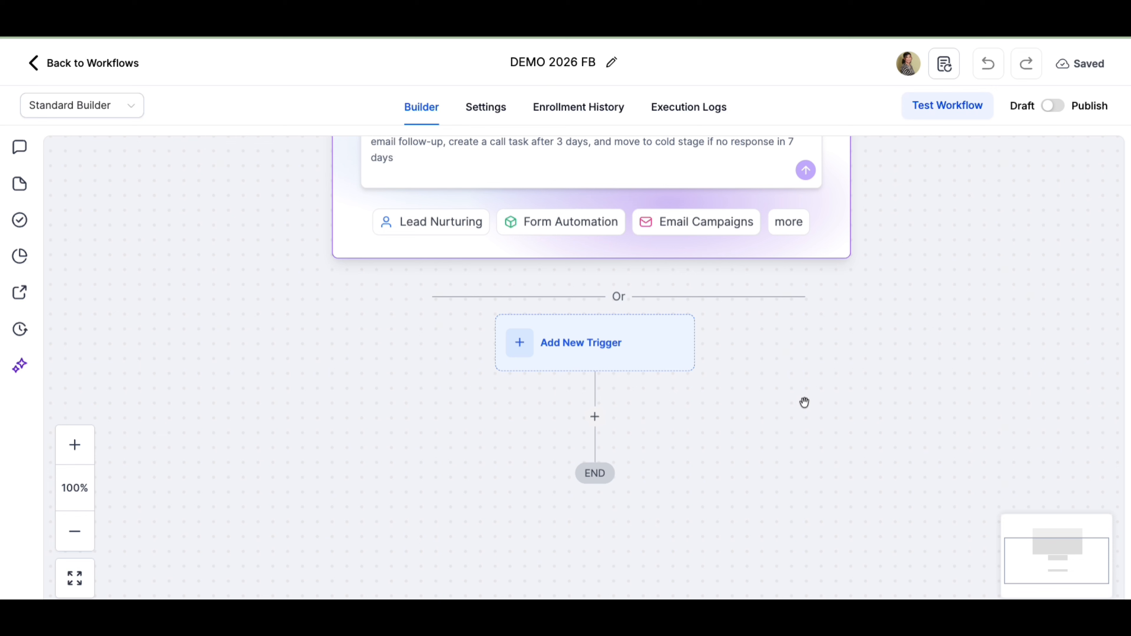
pyautogui.click(561, 342)
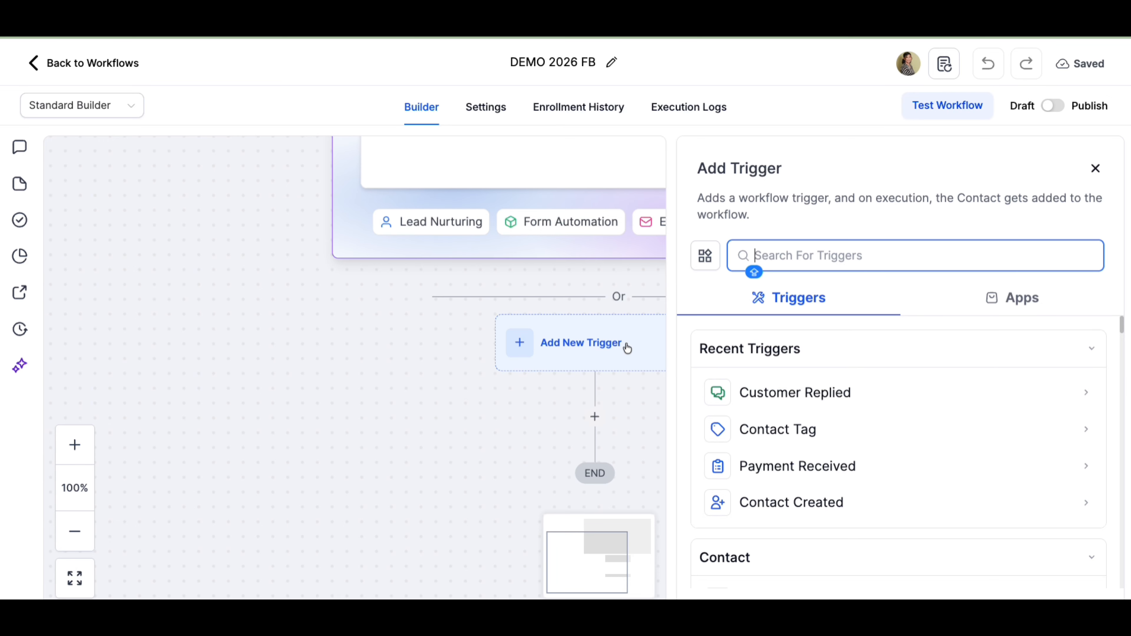
pyautogui.click(798, 394)
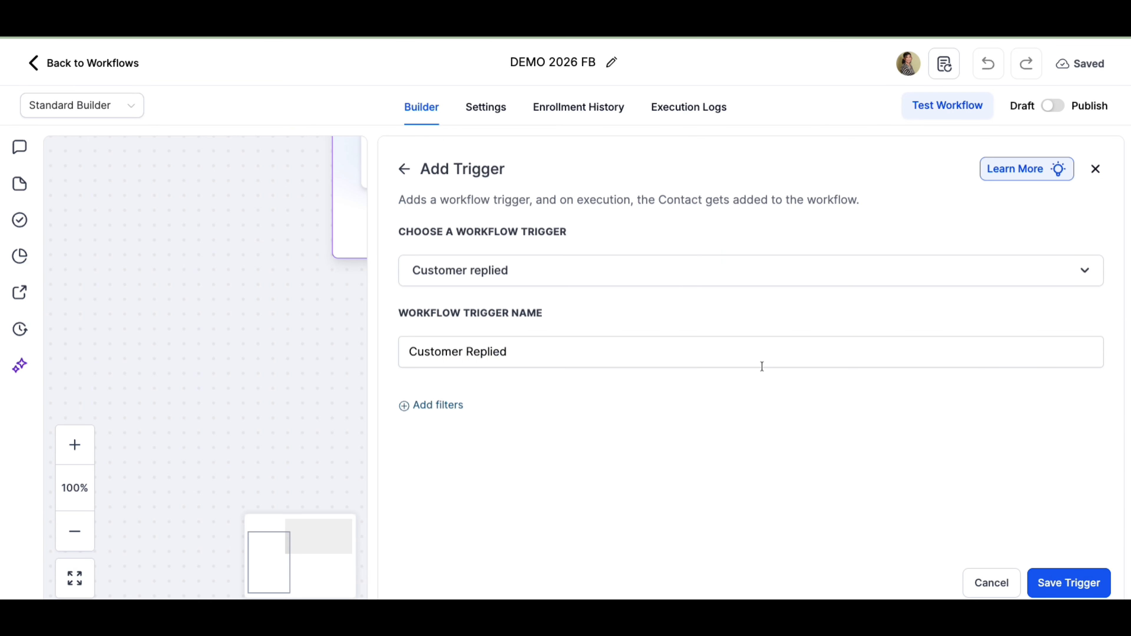
# - Search the trigger choices for CUSTOMER and reselect Customer Replied as the trigger
pyautogui.click(586, 278)
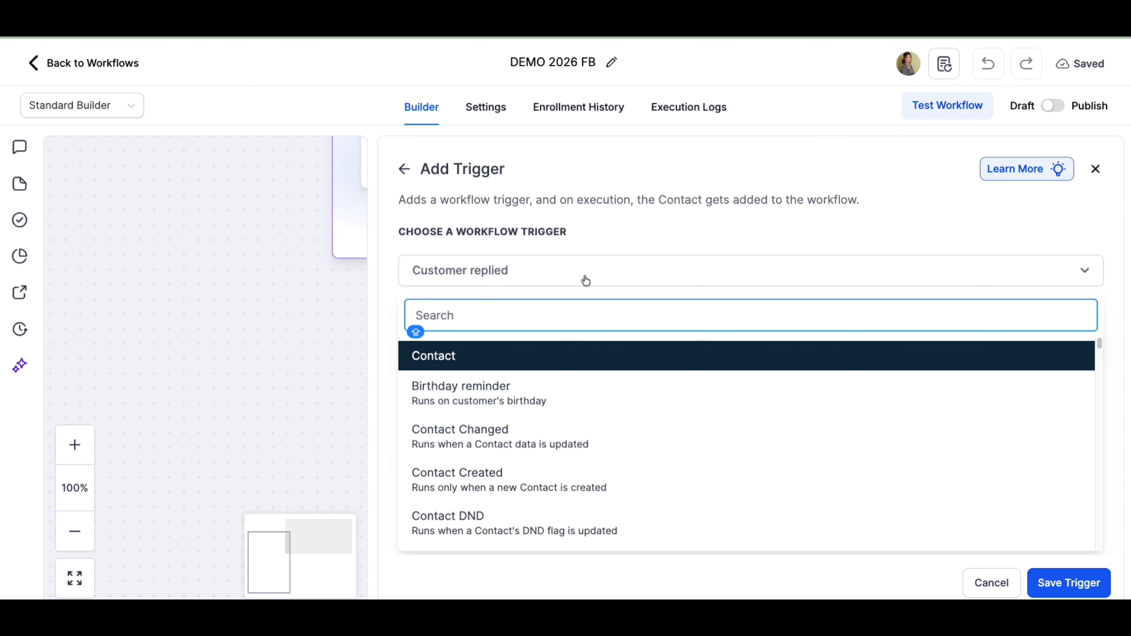
pyautogui.click(667, 240)
pyautogui.click(664, 269)
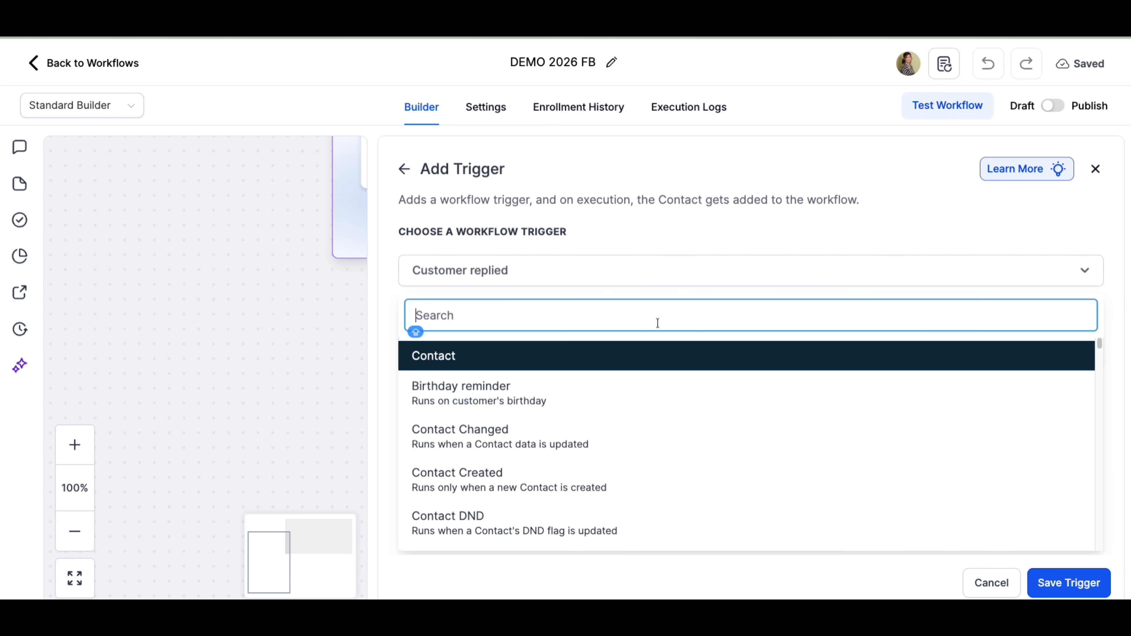
pyautogui.click(637, 320)
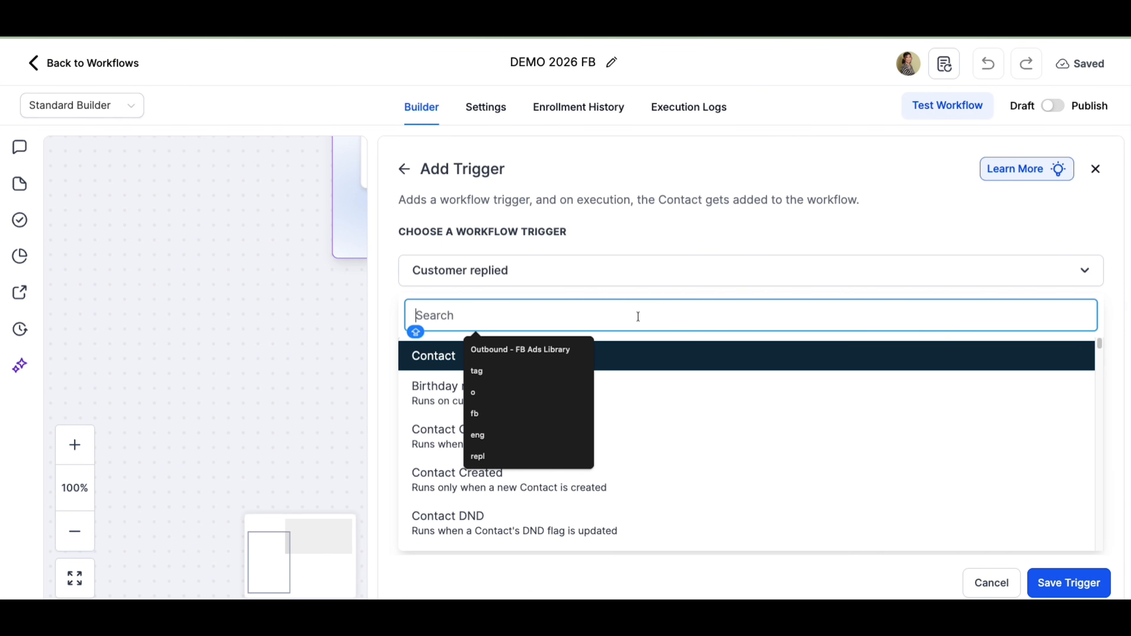
pyautogui.write('CUSTOME')
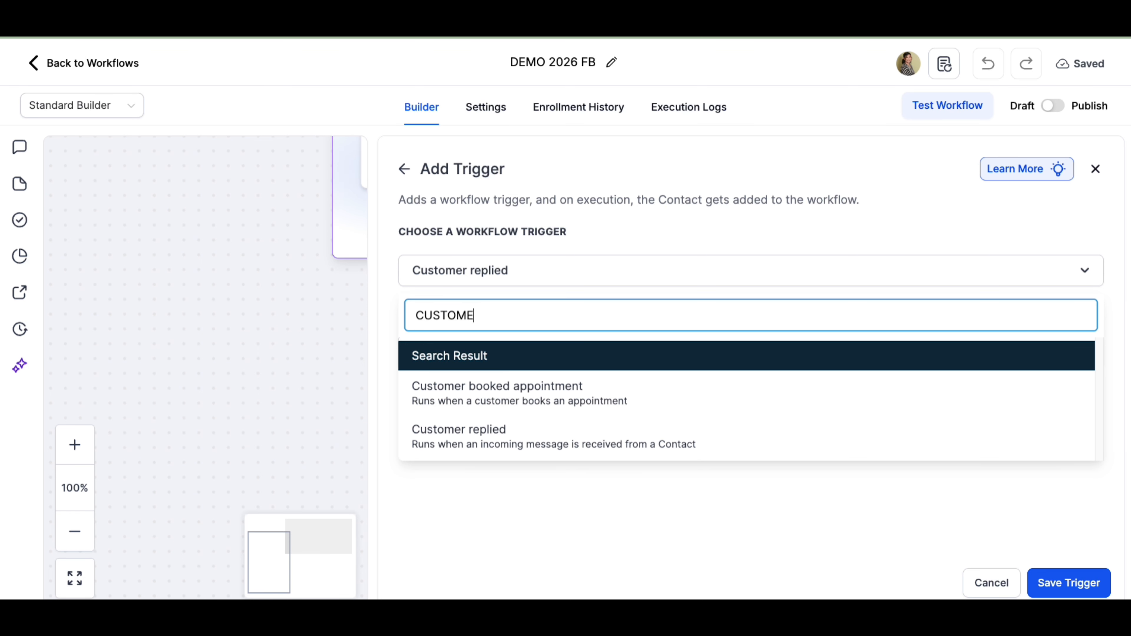
pyautogui.write('R')
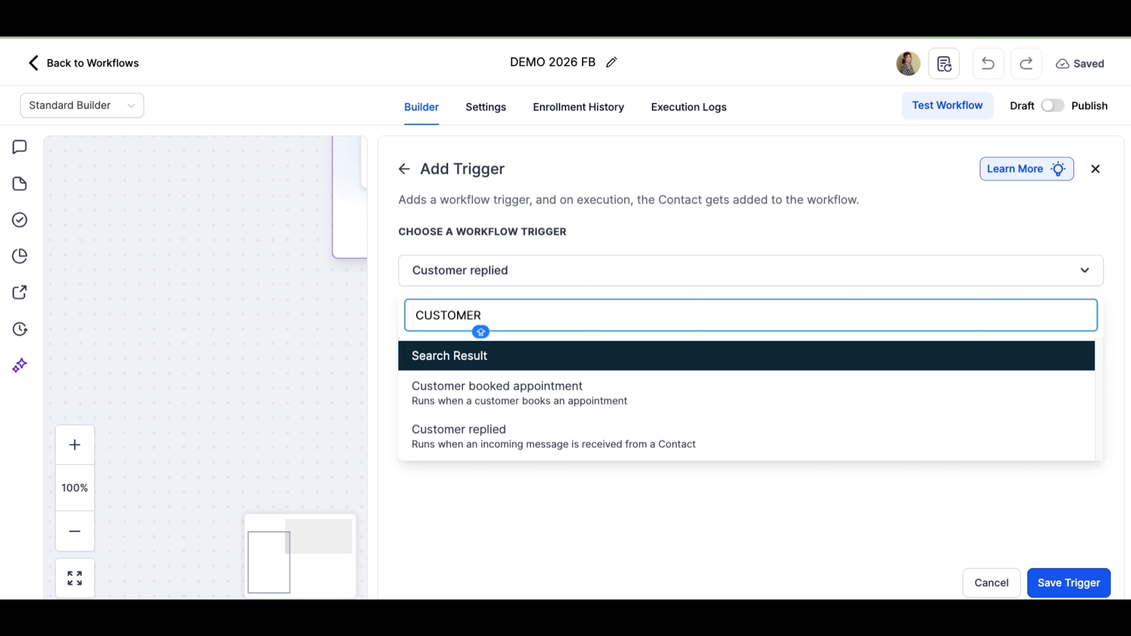
pyautogui.click(729, 288)
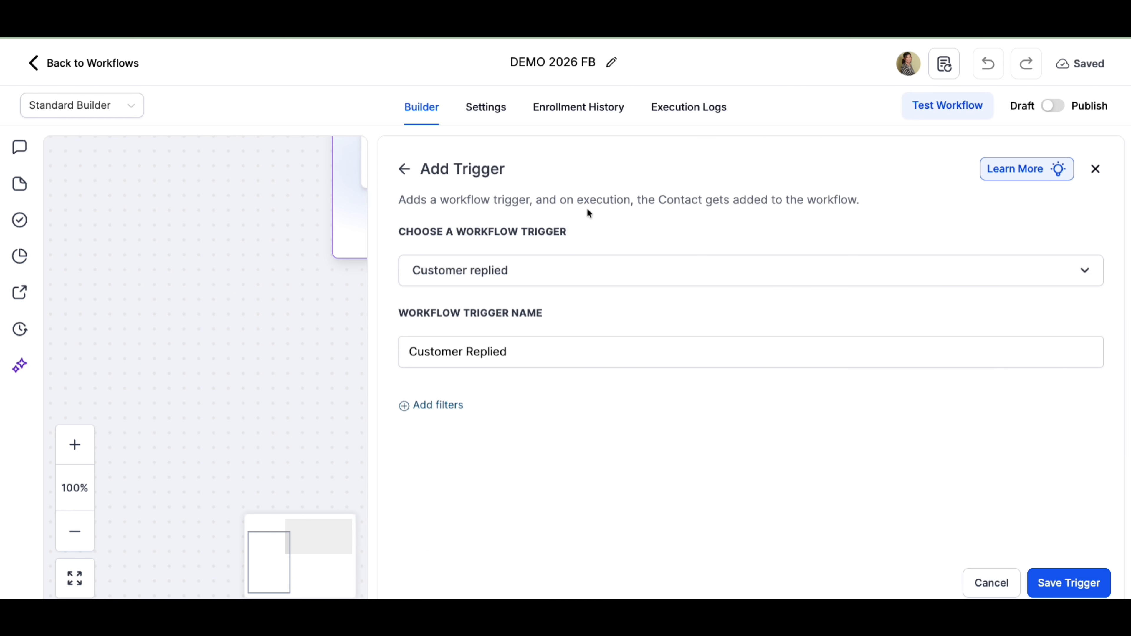
pyautogui.click(404, 169)
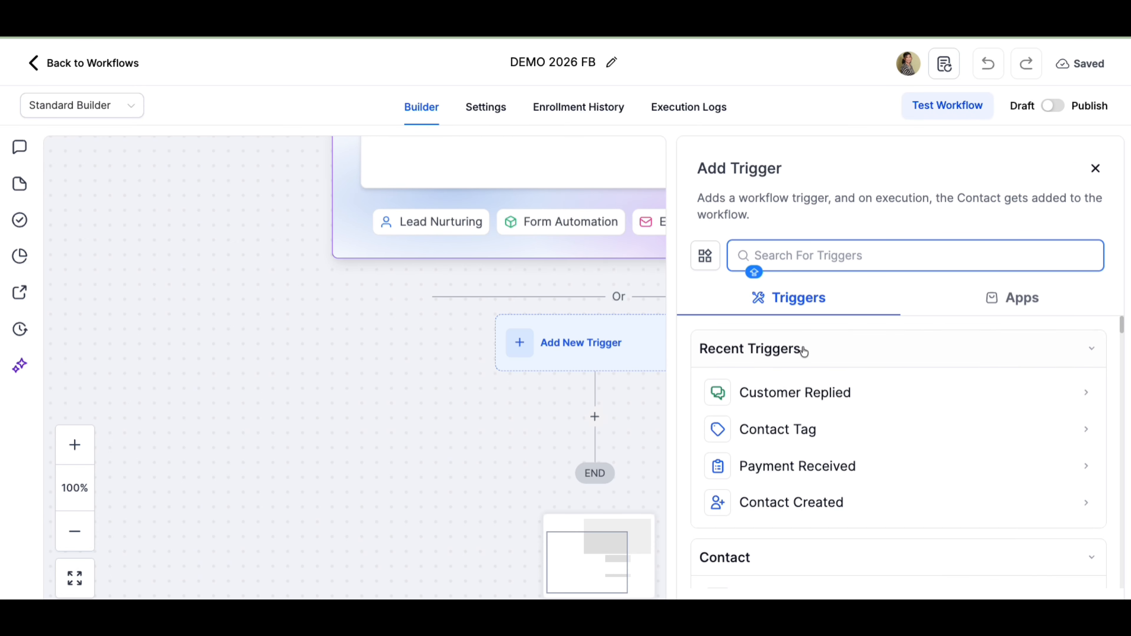
pyautogui.write('CUSTOMER')
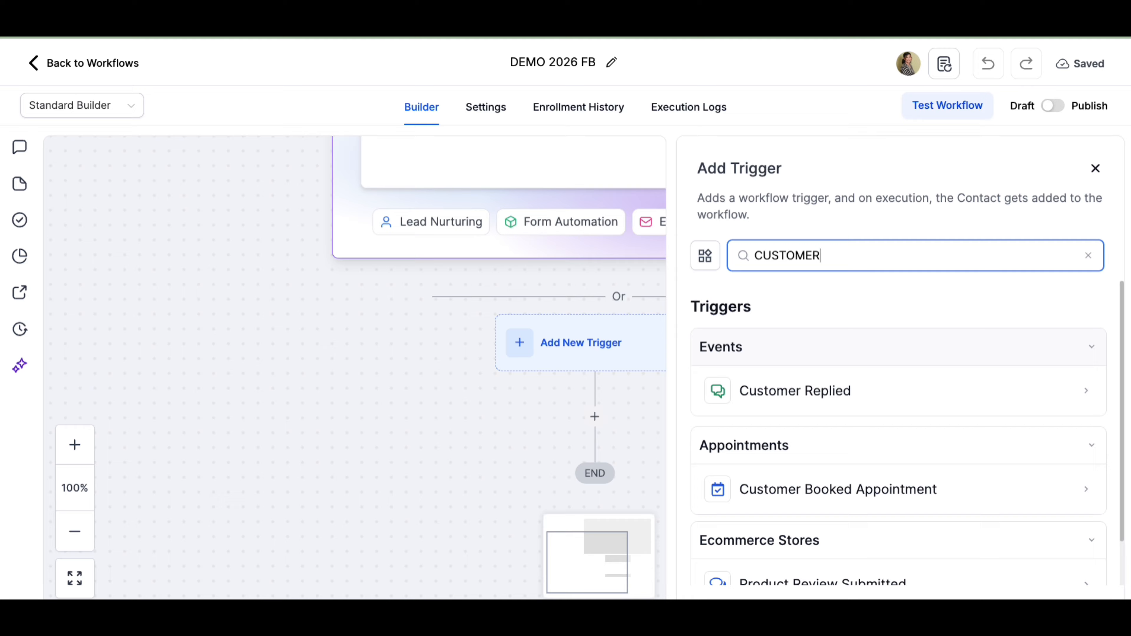
pyautogui.click(797, 389)
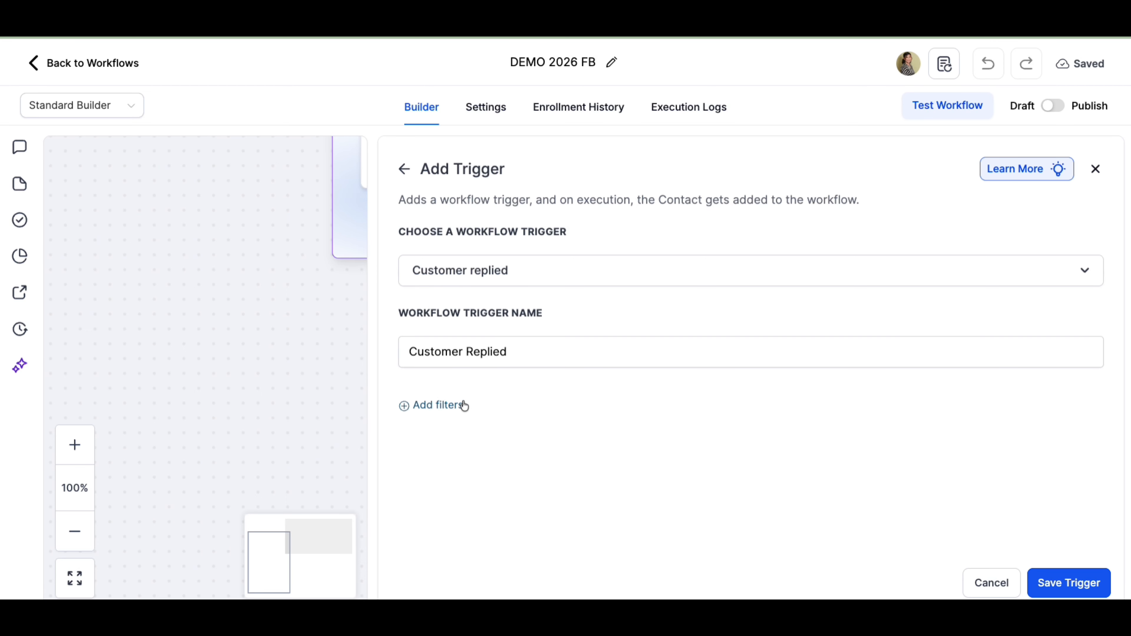
# - Add a Reply channel filter to the Customer Replied trigger
pyautogui.click(452, 406)
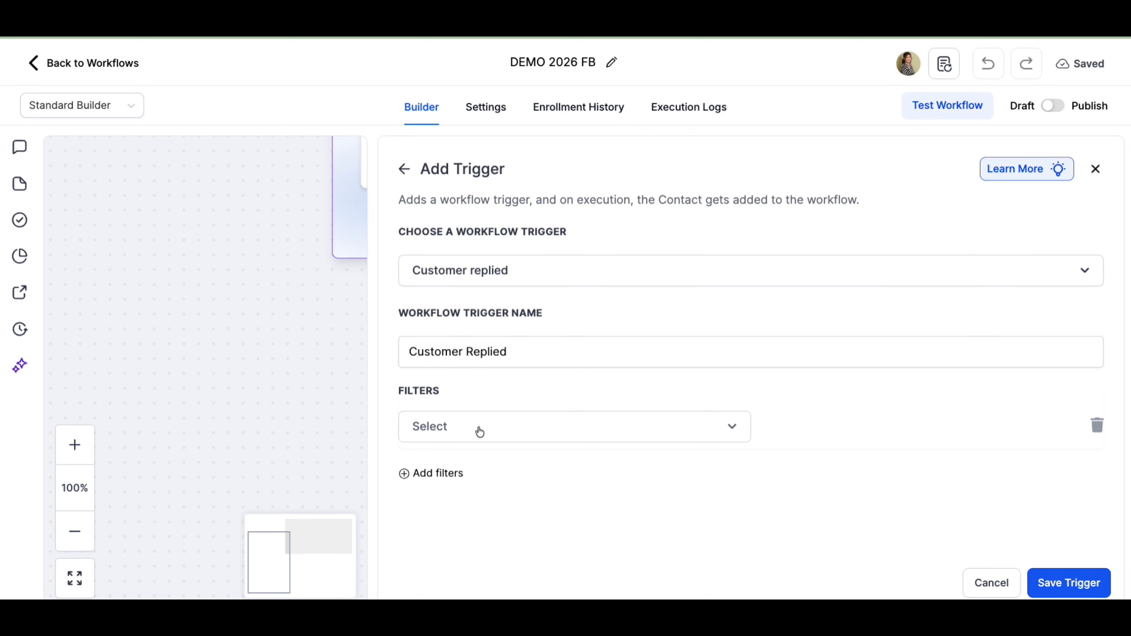
pyautogui.click(481, 431)
pyautogui.scroll(-5, 536, 524)
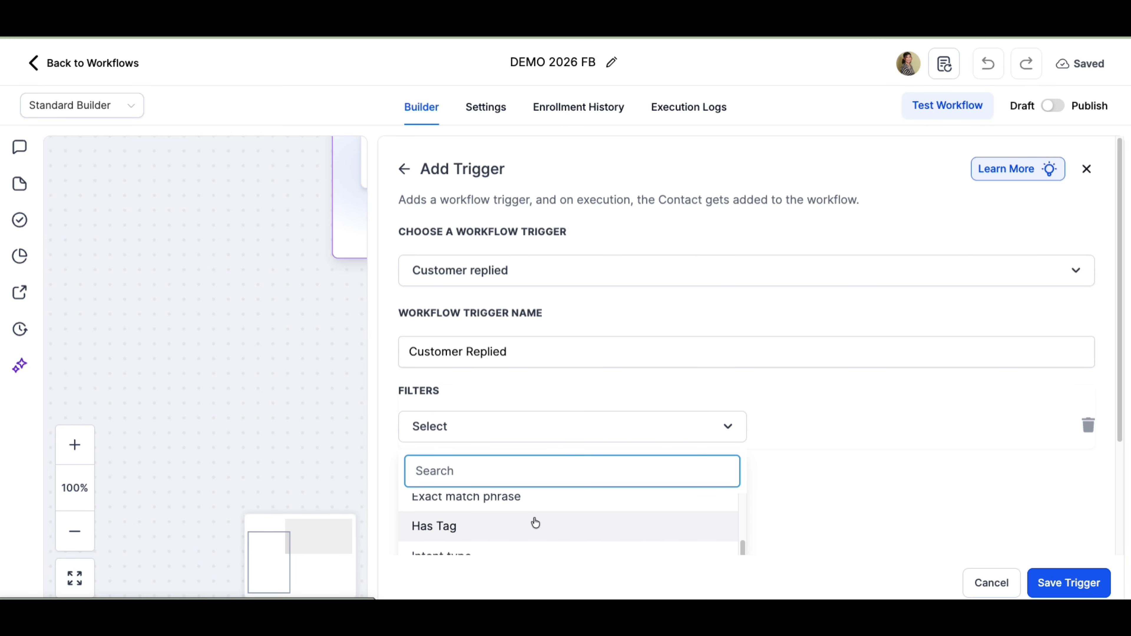
pyautogui.scroll(-2, 538, 519)
pyautogui.scroll(1, 539, 519)
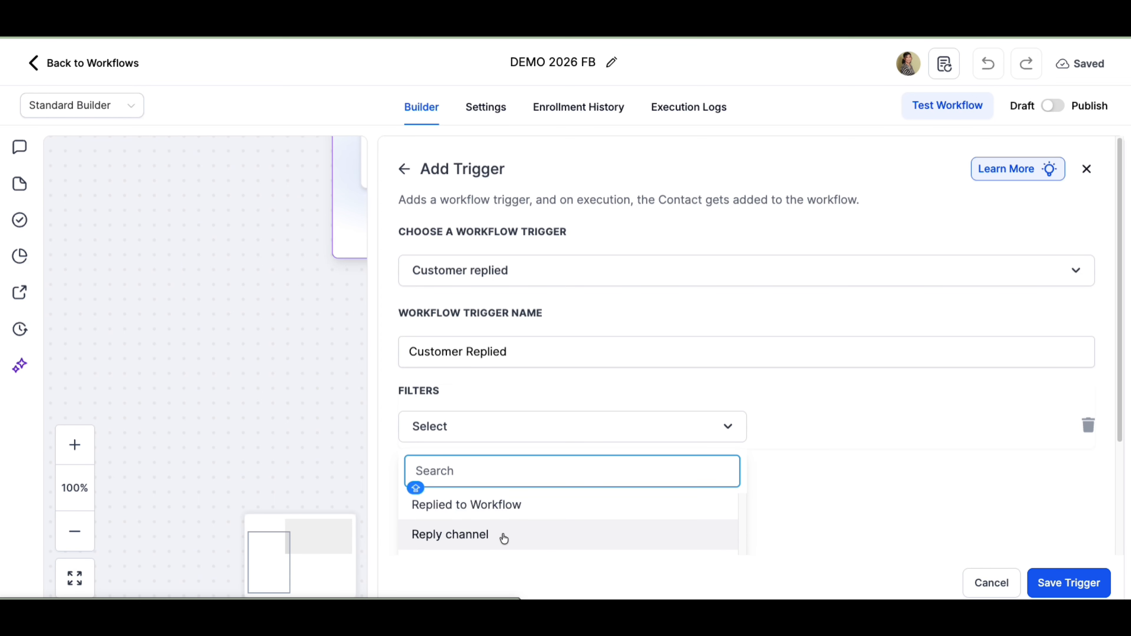
pyautogui.click(490, 537)
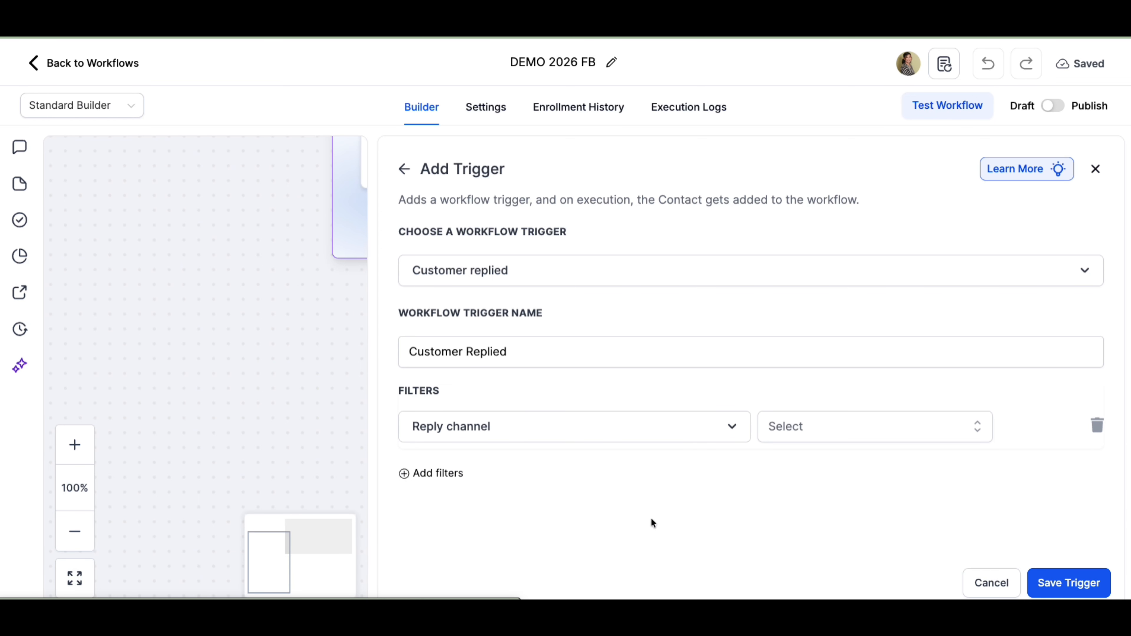
# - Set the reply channel filter to Facebook Messenger and save the trigger
pyautogui.click(819, 431)
pyautogui.scroll(-2, 820, 533)
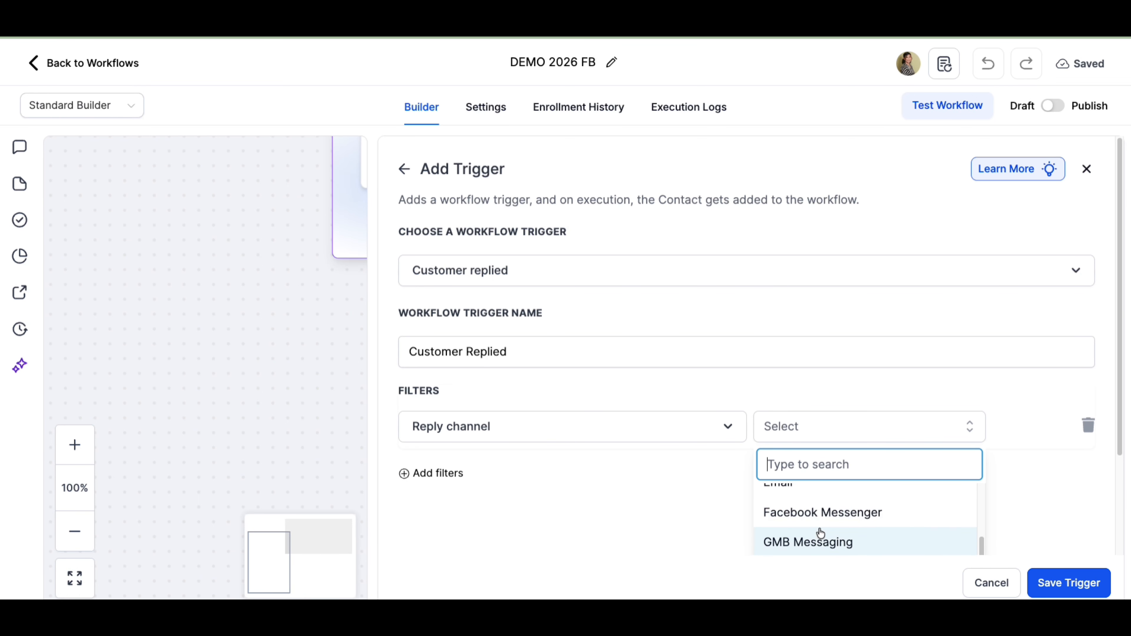
pyautogui.click(821, 514)
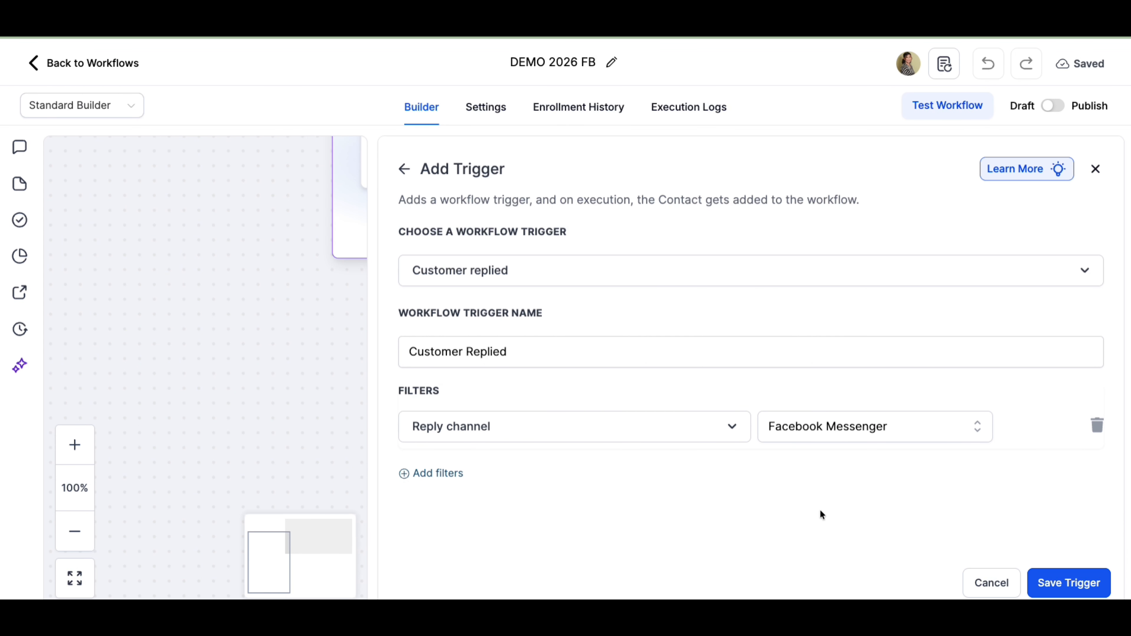
pyautogui.click(1052, 590)
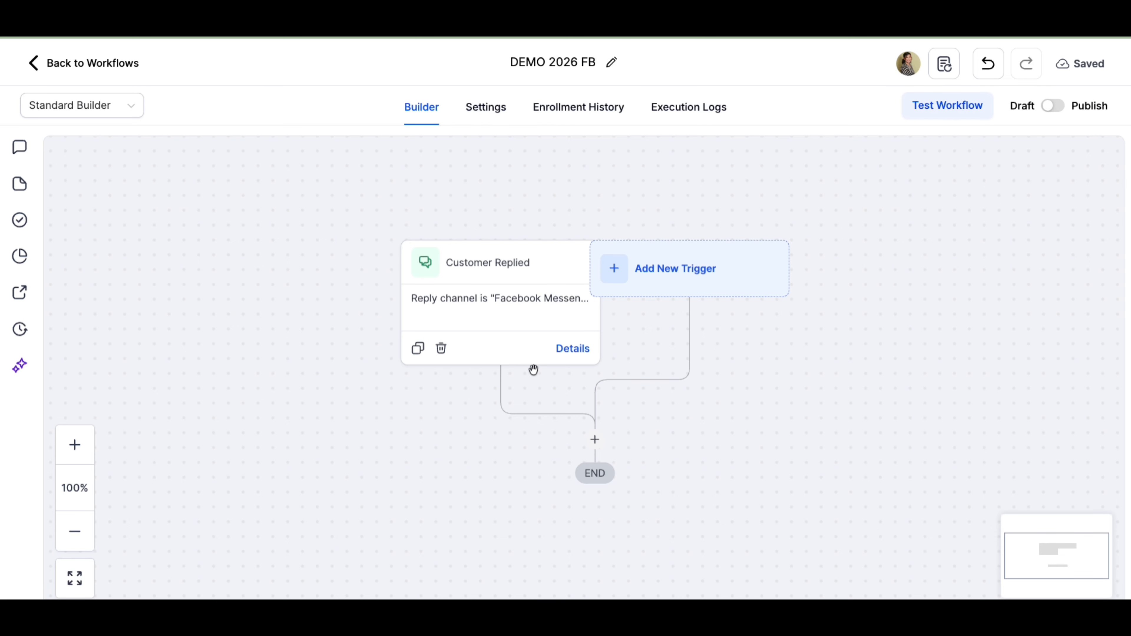
# - Open the action picker below the trigger and browse the available actions, including the Messenger action
pyautogui.click(596, 440)
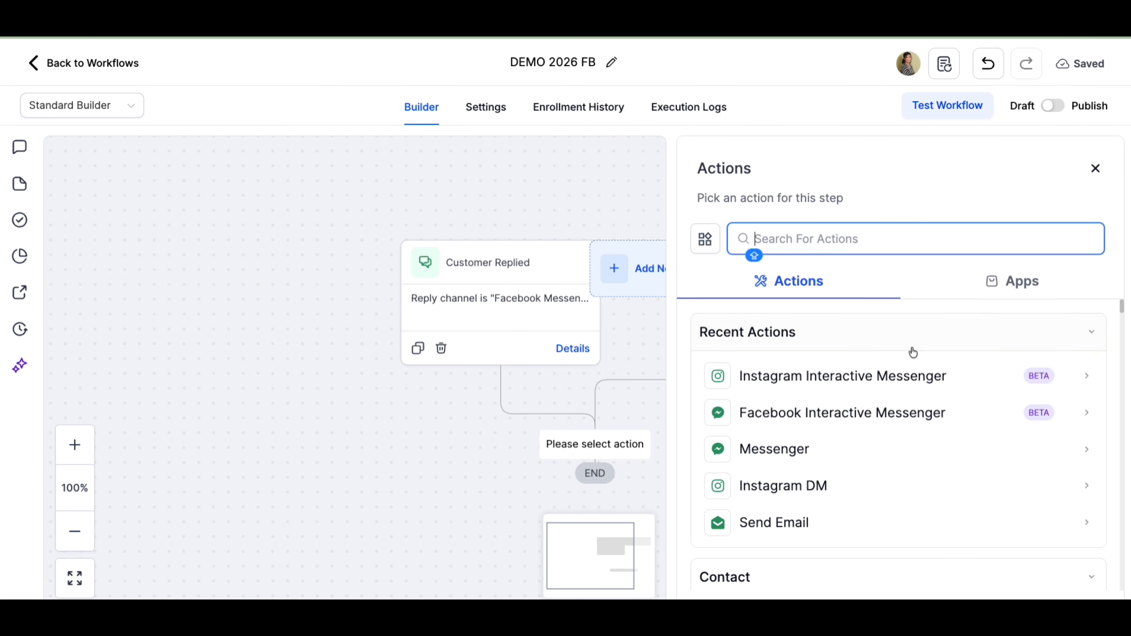
pyautogui.scroll(-4, 911, 348)
pyautogui.scroll(3, 909, 344)
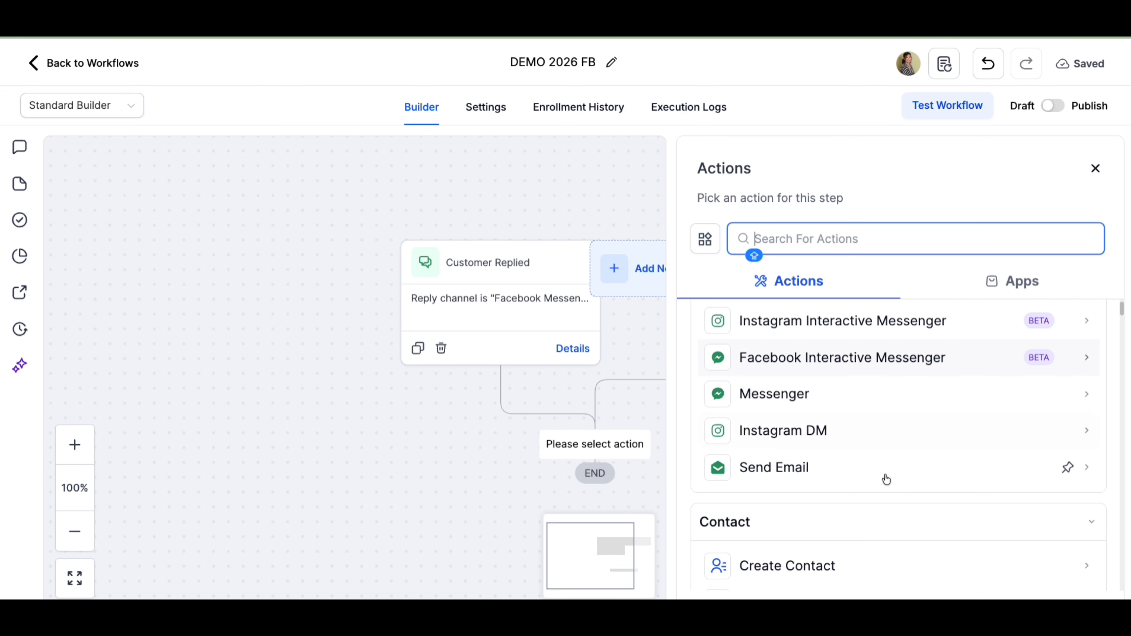
pyautogui.scroll(-1, 886, 508)
pyautogui.scroll(-8, 886, 508)
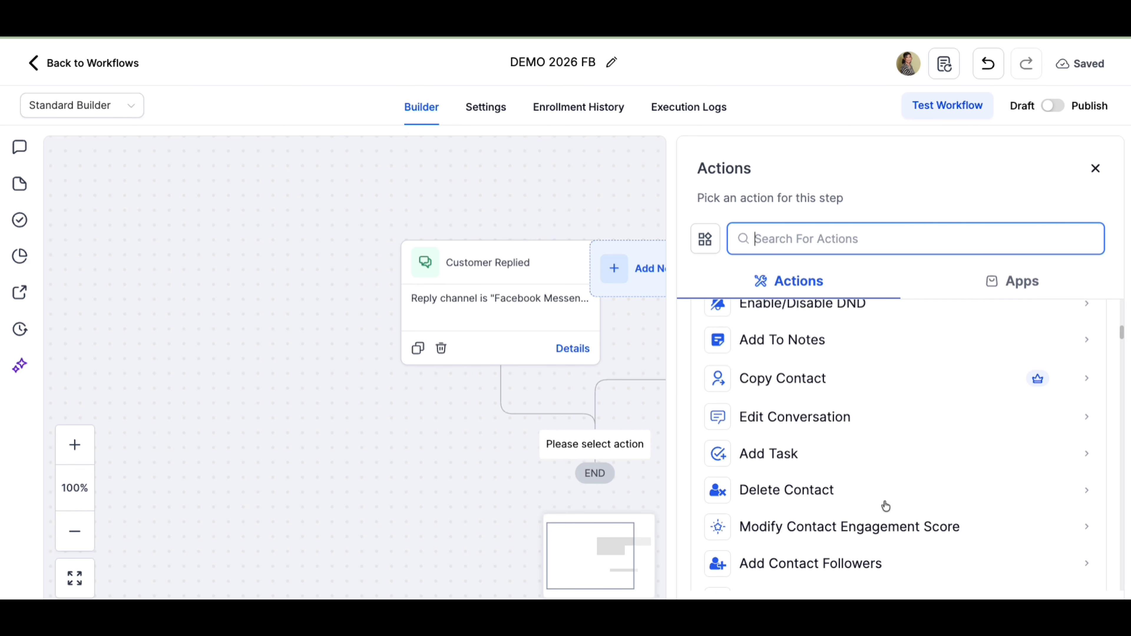
pyautogui.scroll(-6, 887, 506)
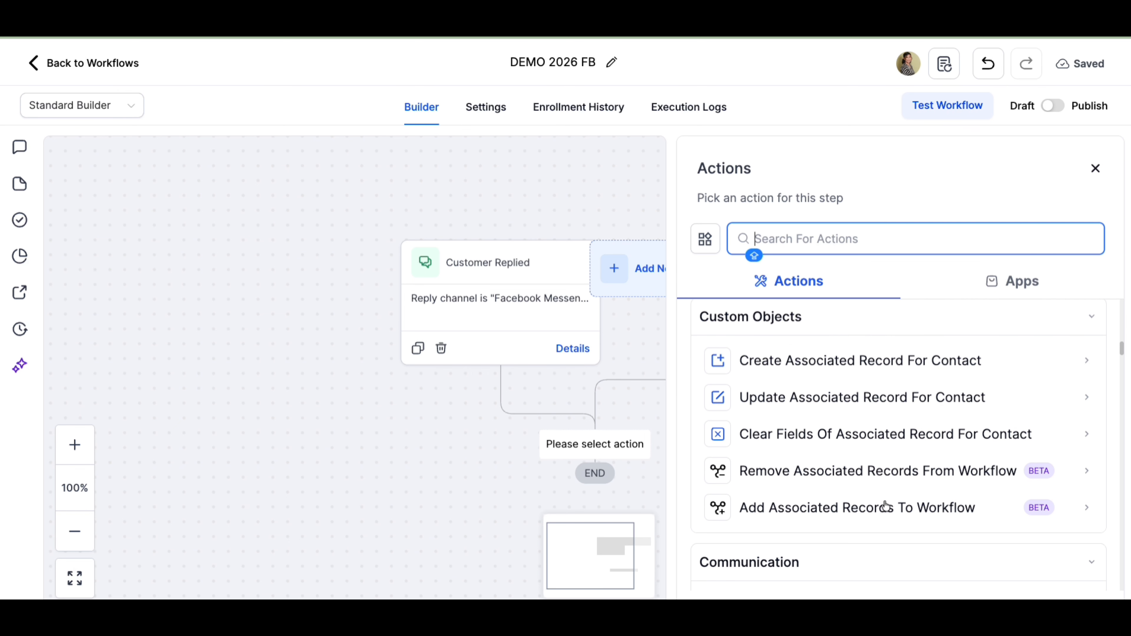
pyautogui.scroll(-6, 887, 506)
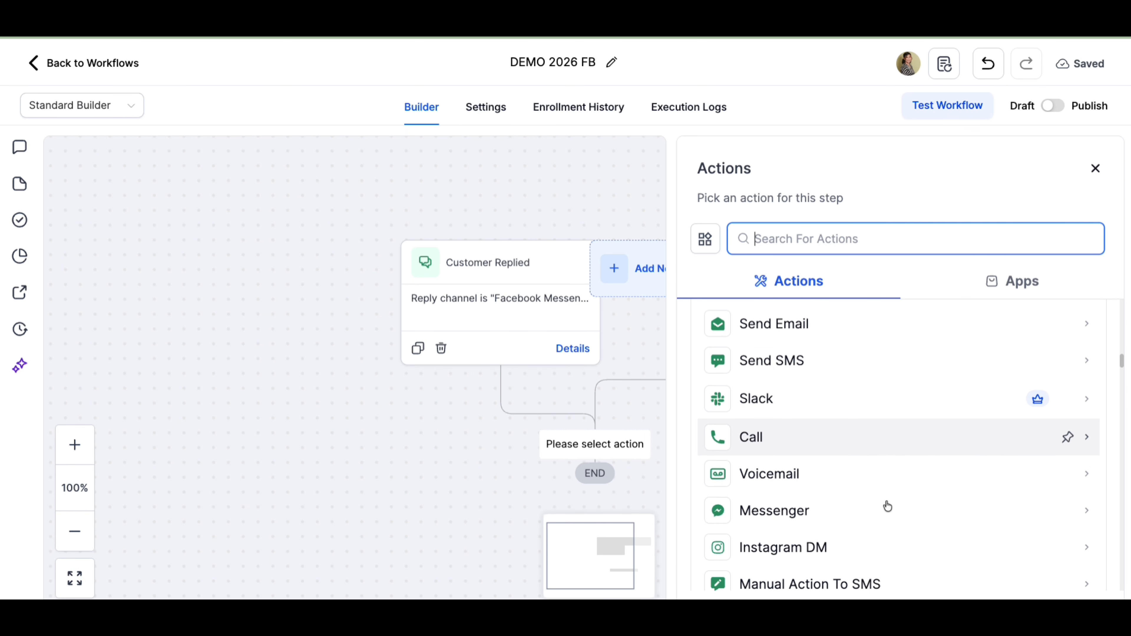
pyautogui.scroll(-4, 887, 506)
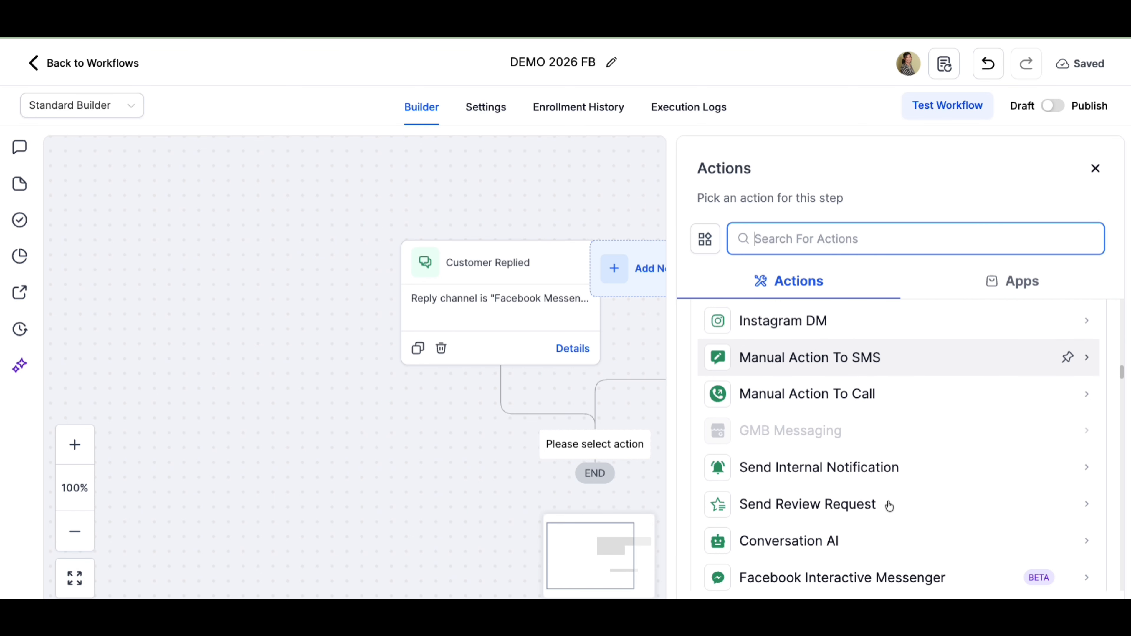
pyautogui.scroll(-5, 890, 506)
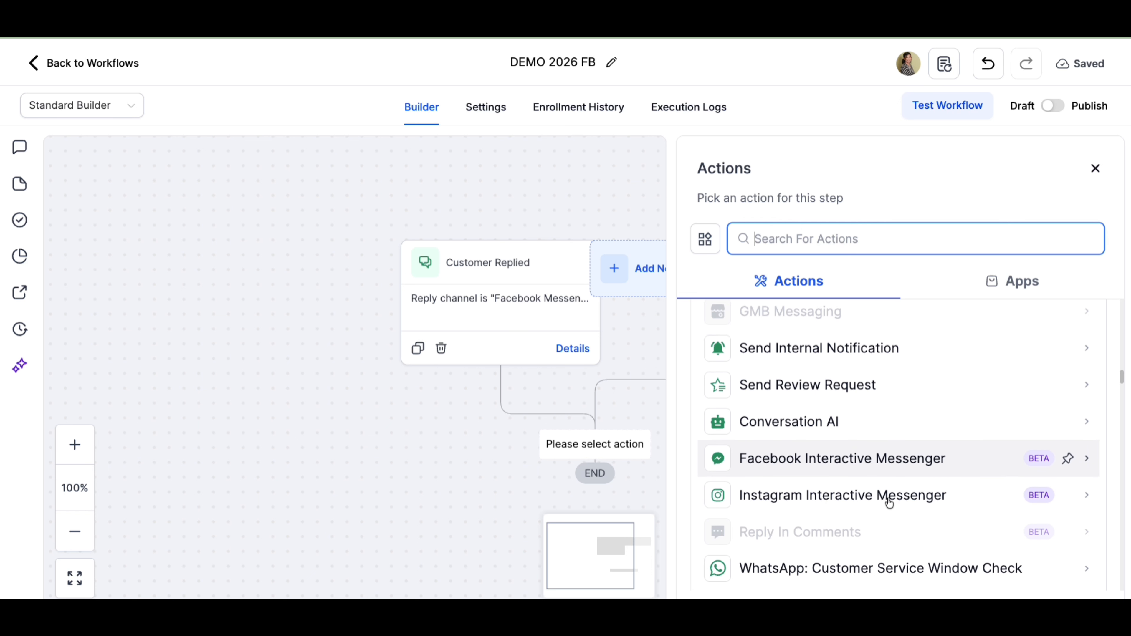
pyautogui.scroll(-8, 890, 504)
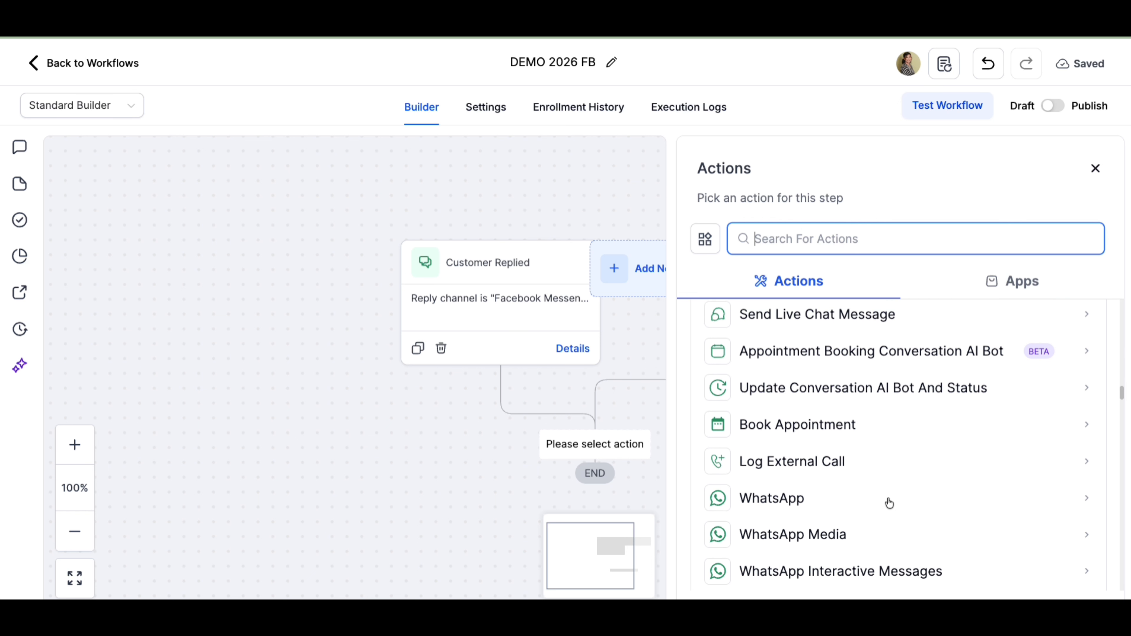
pyautogui.scroll(12, 889, 503)
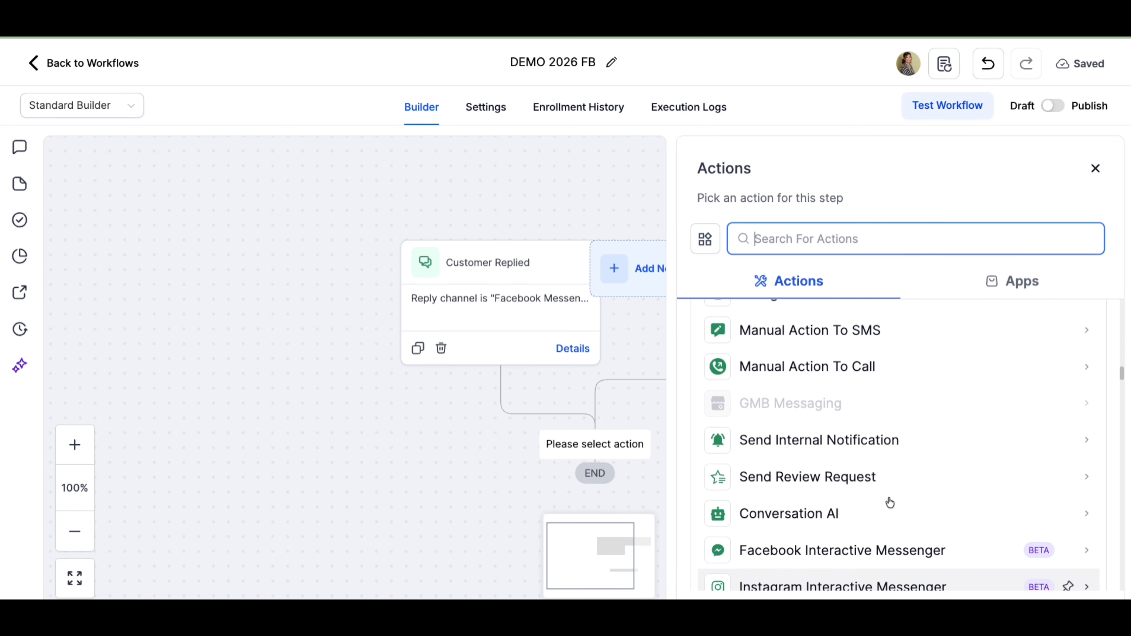
pyautogui.scroll(3, 890, 502)
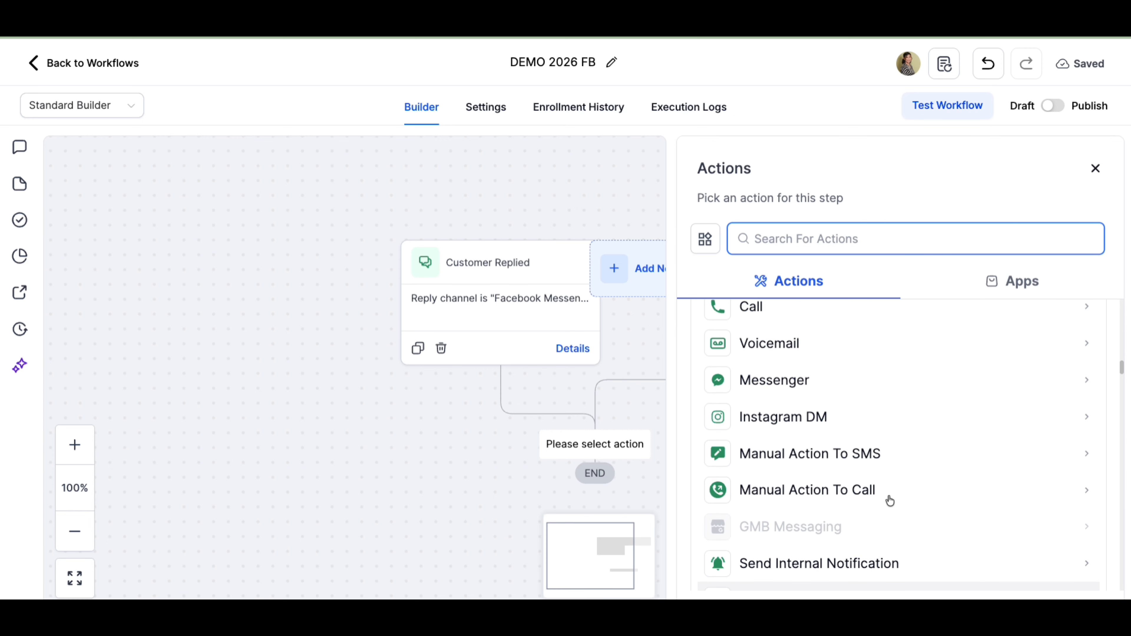
pyautogui.click(845, 383)
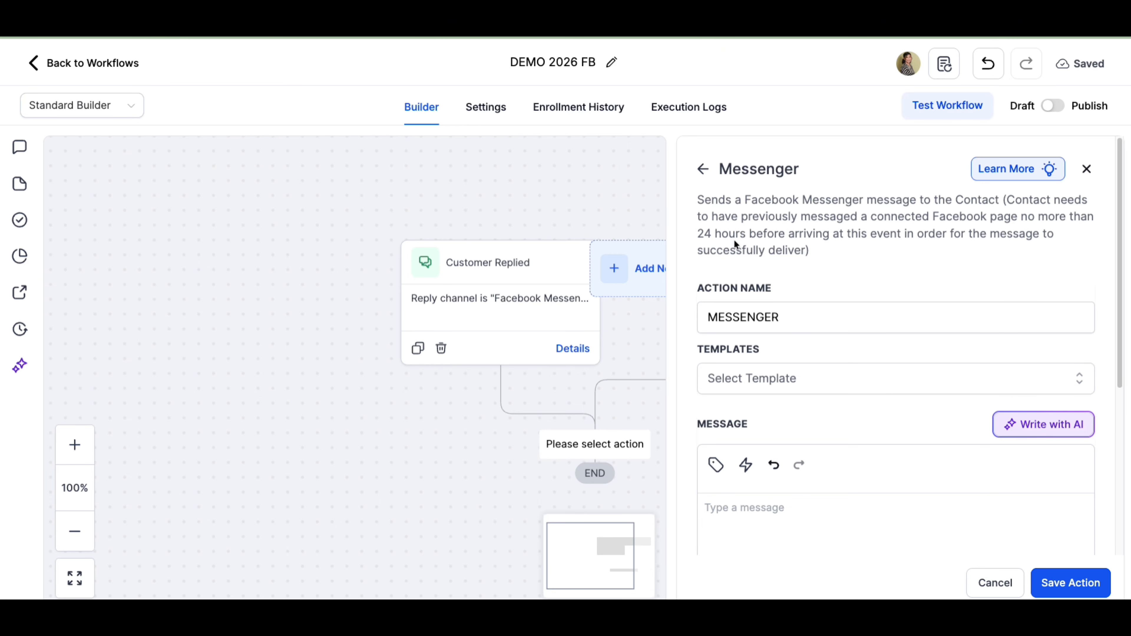
pyautogui.click(696, 172)
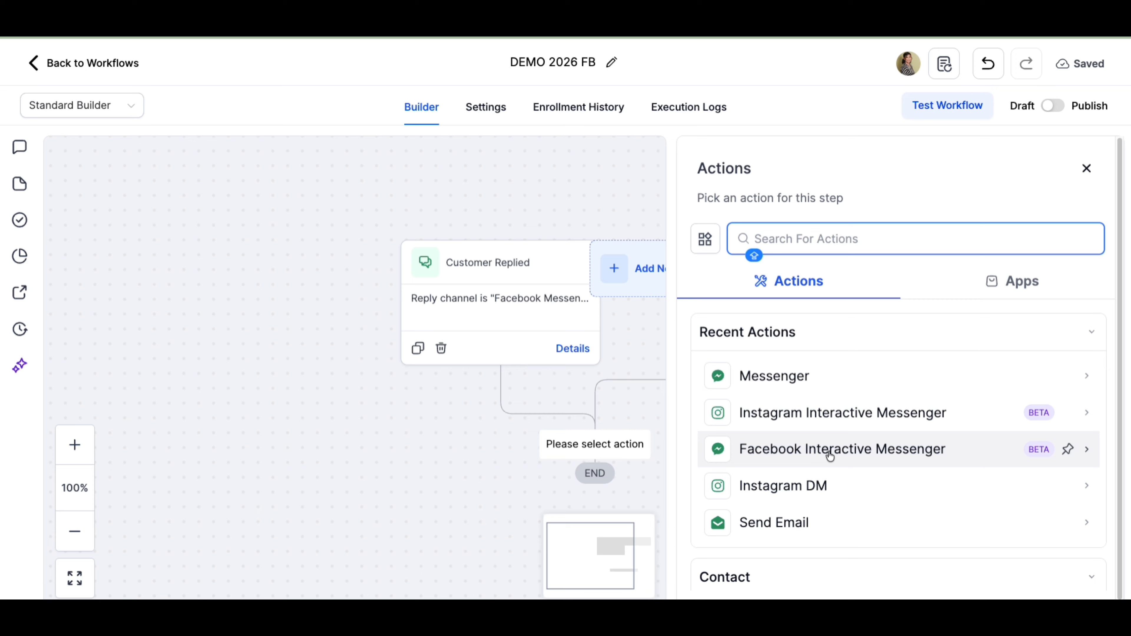
# - Add a Facebook Interactive Messenger action and set its reply type to Reply to DM
pyautogui.click(863, 456)
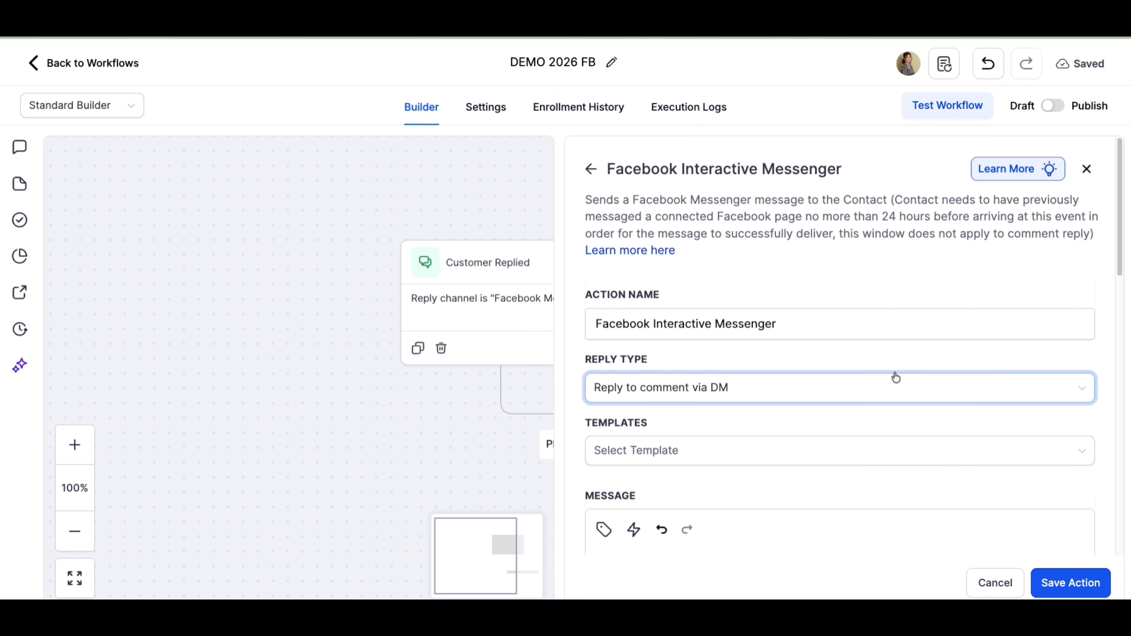
pyautogui.click(729, 389)
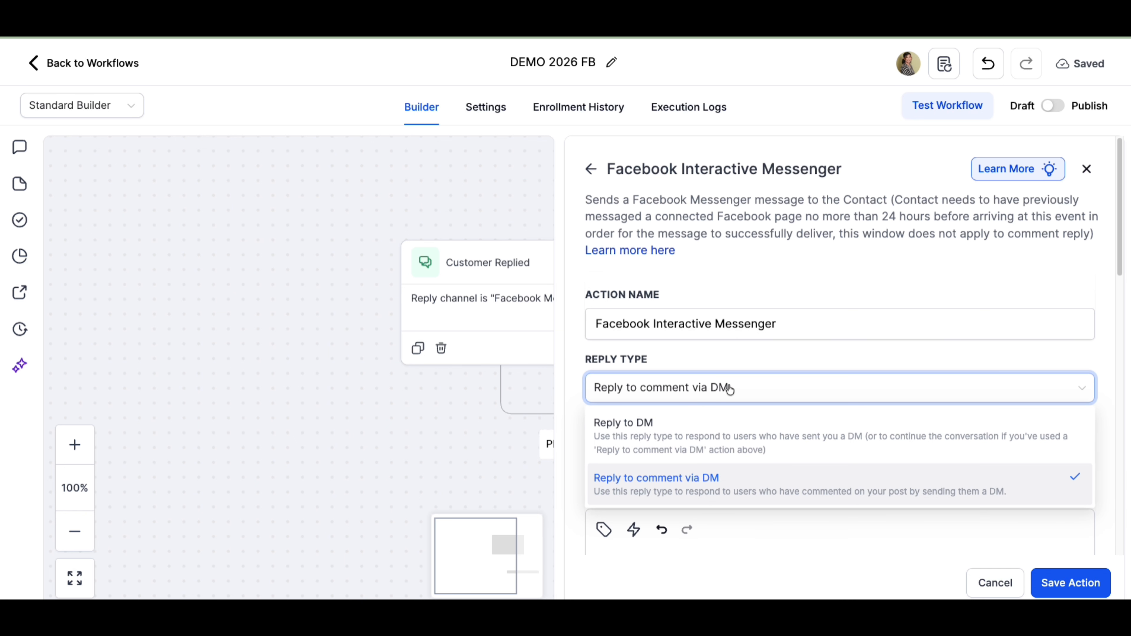
pyautogui.click(640, 440)
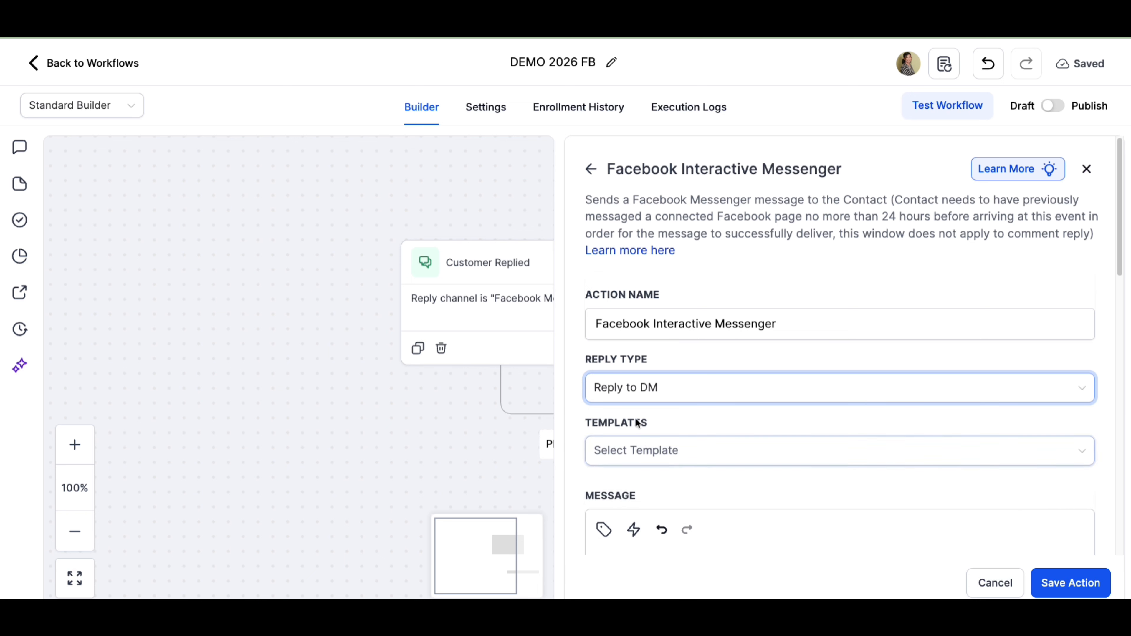
pyautogui.click(653, 391)
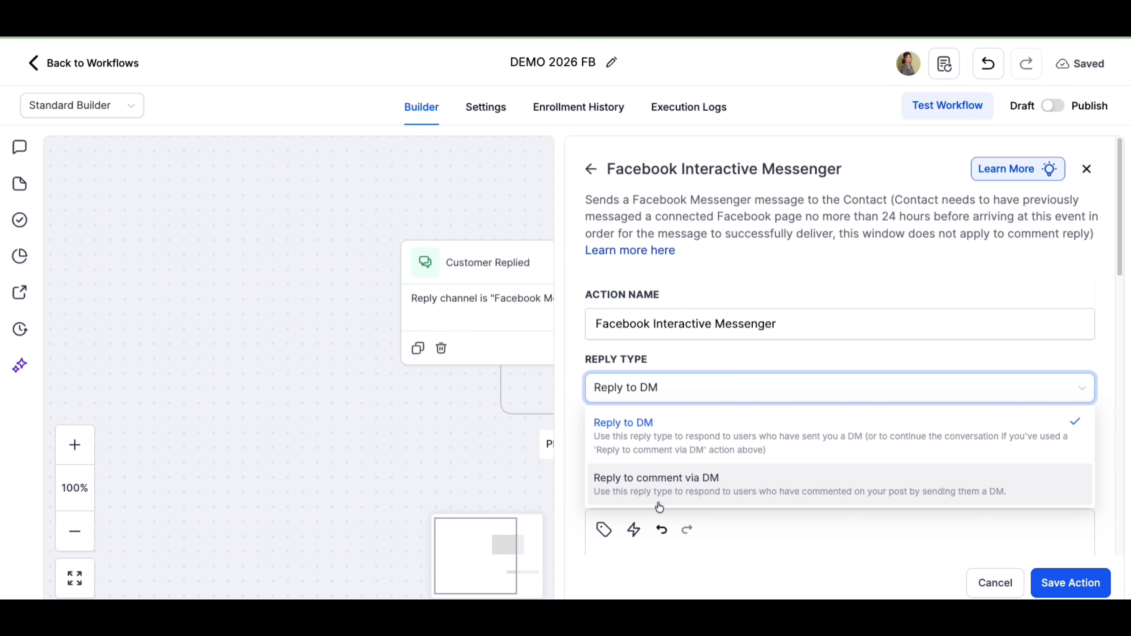
pyautogui.click(777, 354)
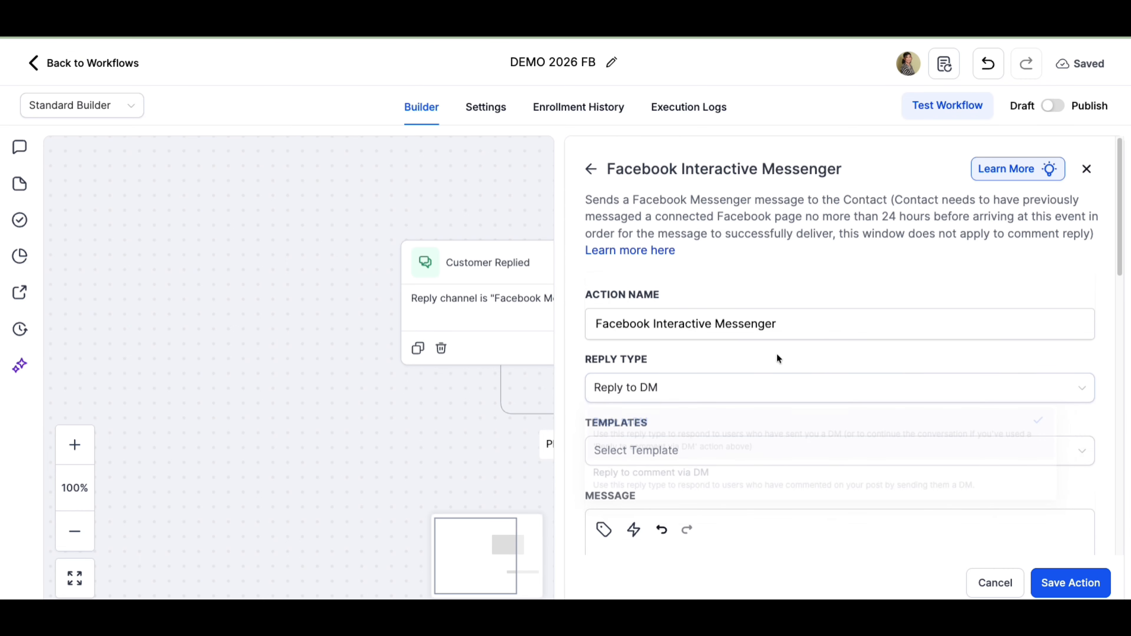
# - Insert the contact's first name custom value into the message body
pyautogui.scroll(-5, 733, 450)
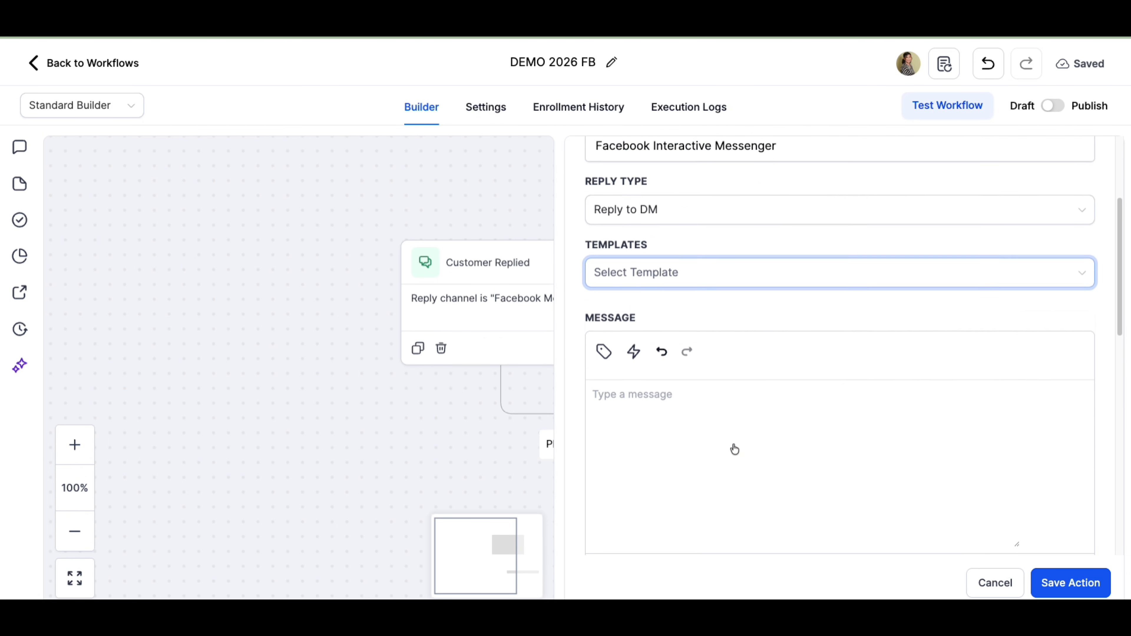
pyautogui.click(666, 332)
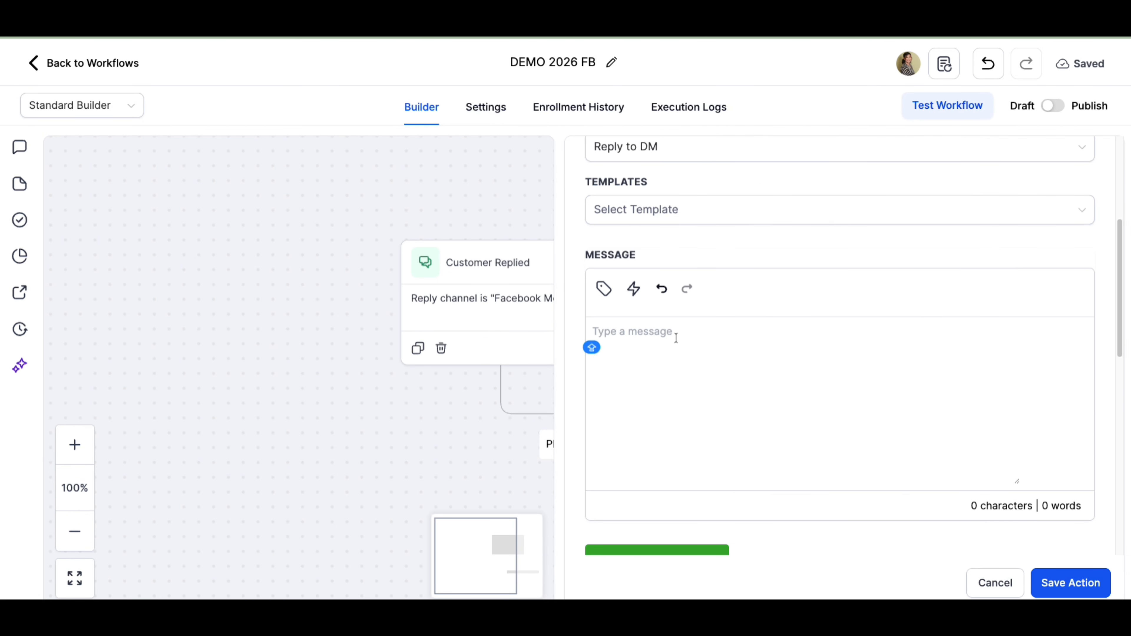
pyautogui.click(605, 290)
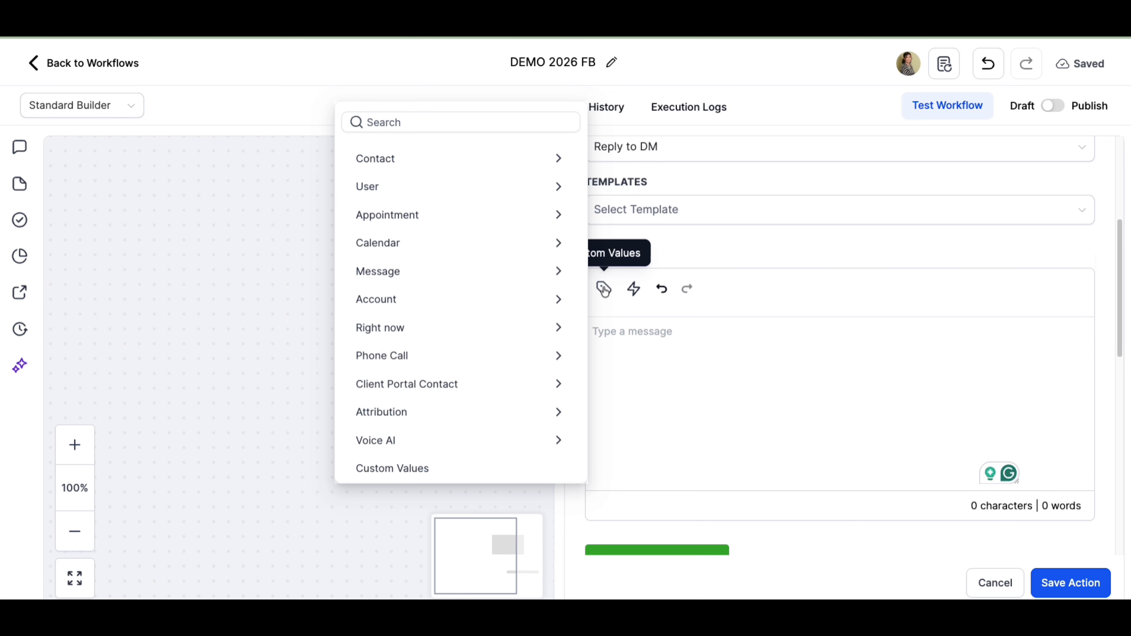
pyautogui.click(686, 238)
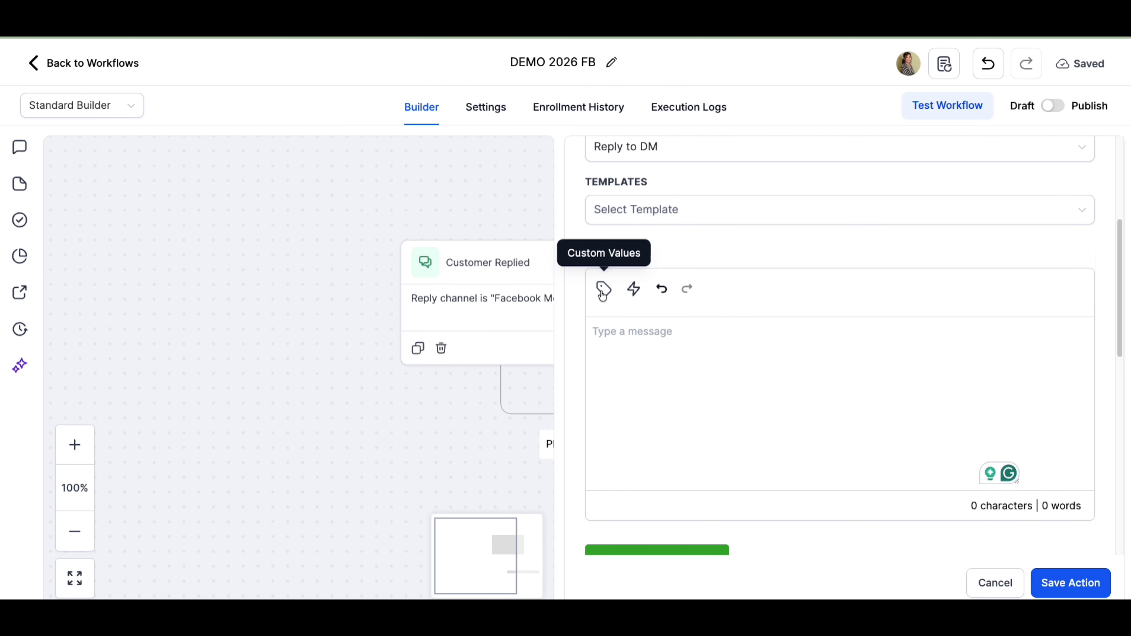
pyautogui.click(603, 291)
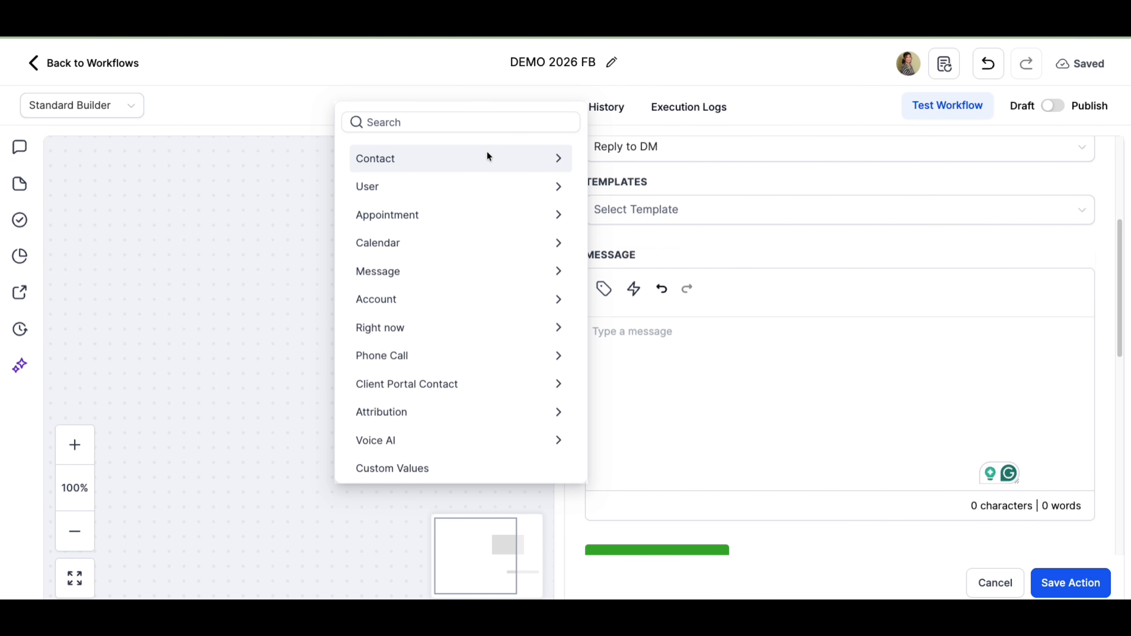
pyautogui.click(488, 155)
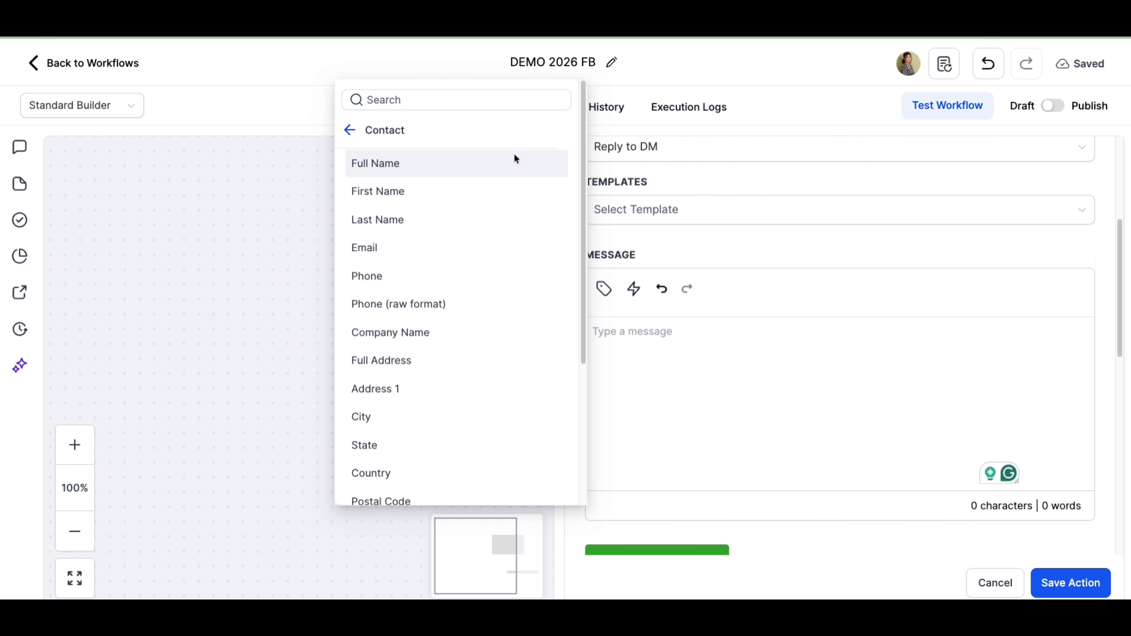
pyautogui.click(441, 193)
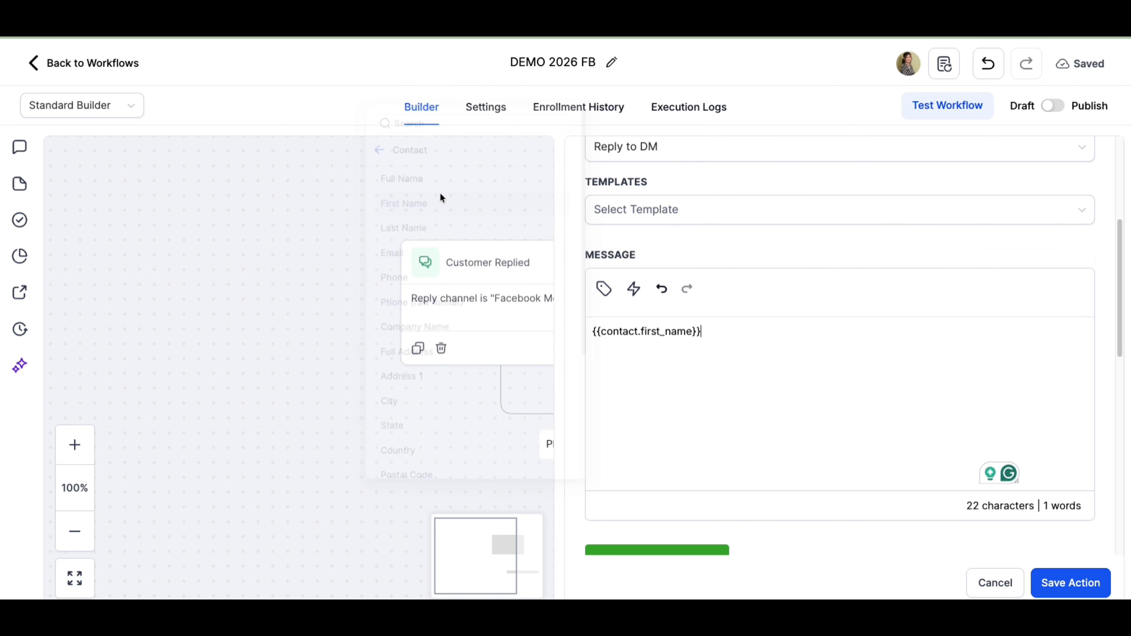
# - Complete the message to read "Hi {{contact.first_name}}. How can I help?"
pyautogui.click(591, 331)
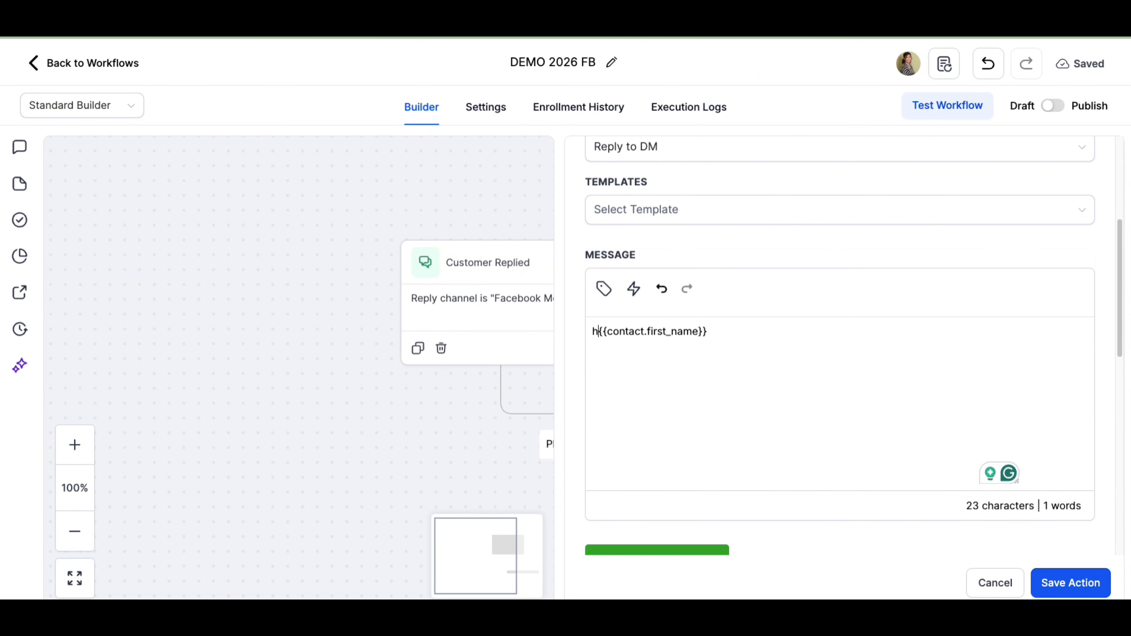
pyautogui.press('BackSpace')
pyautogui.write('Hi')
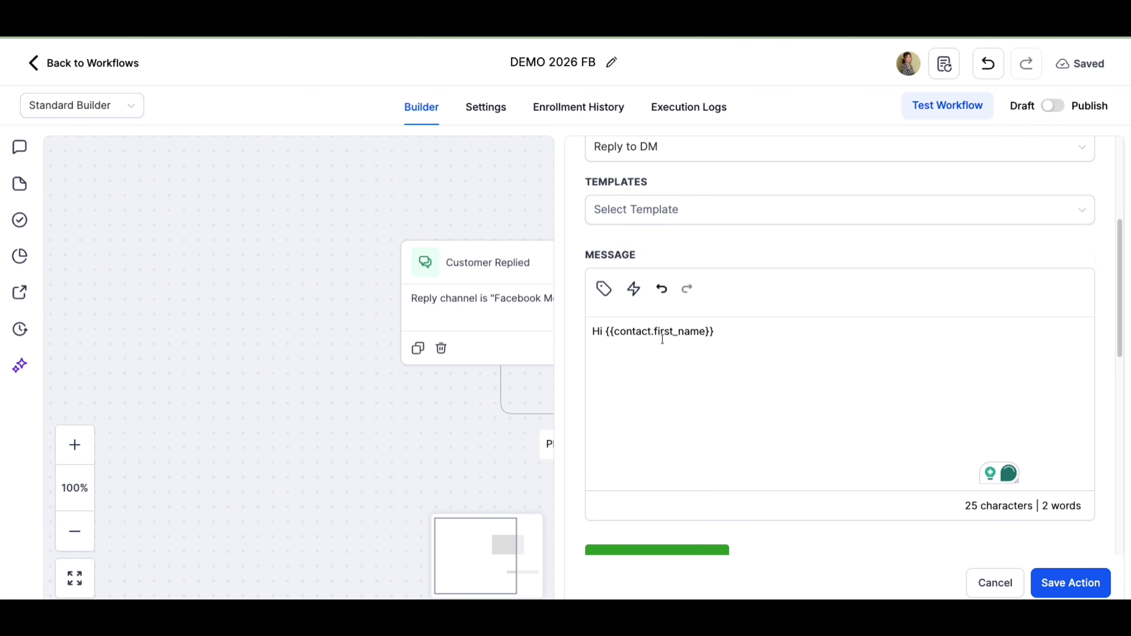
pyautogui.click(783, 338)
pyautogui.write('. How can I H')
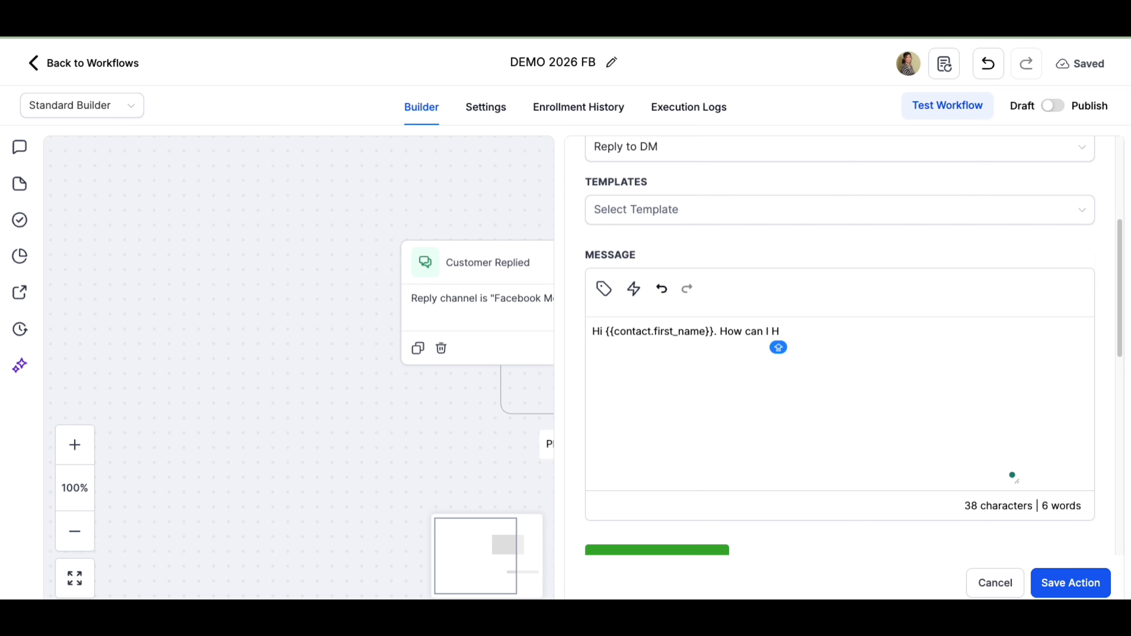
pyautogui.press('capslock')
pyautogui.press('BackSpace')
pyautogui.write('help?')
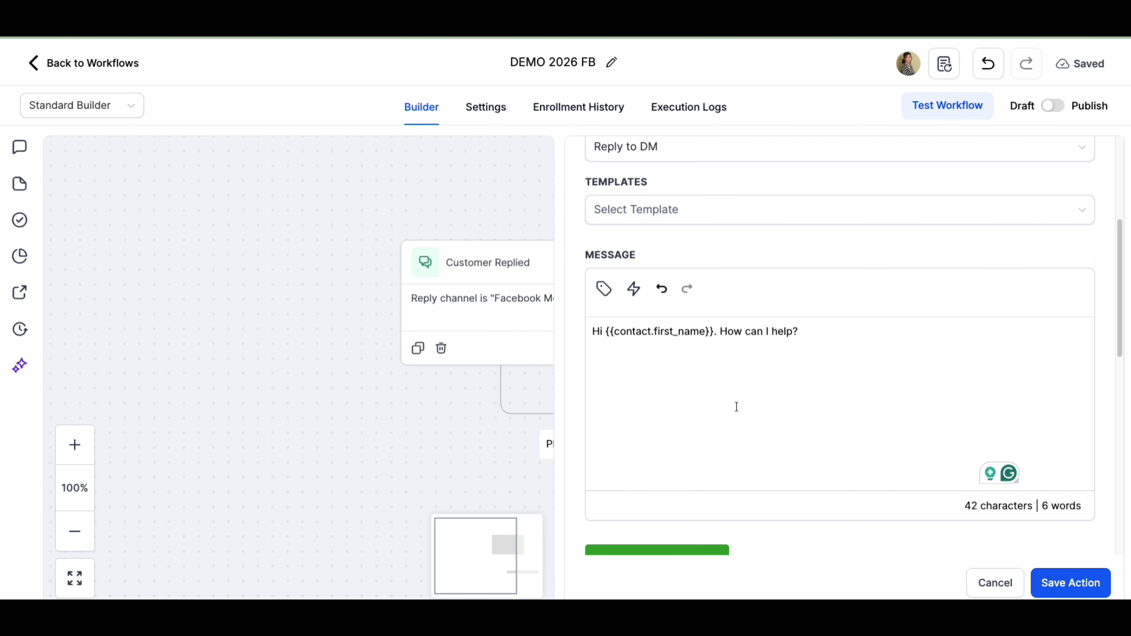
# - Add a new interactive button to the Facebook Messenger action
pyautogui.scroll(-9, 798, 339)
pyautogui.scroll(4, 796, 343)
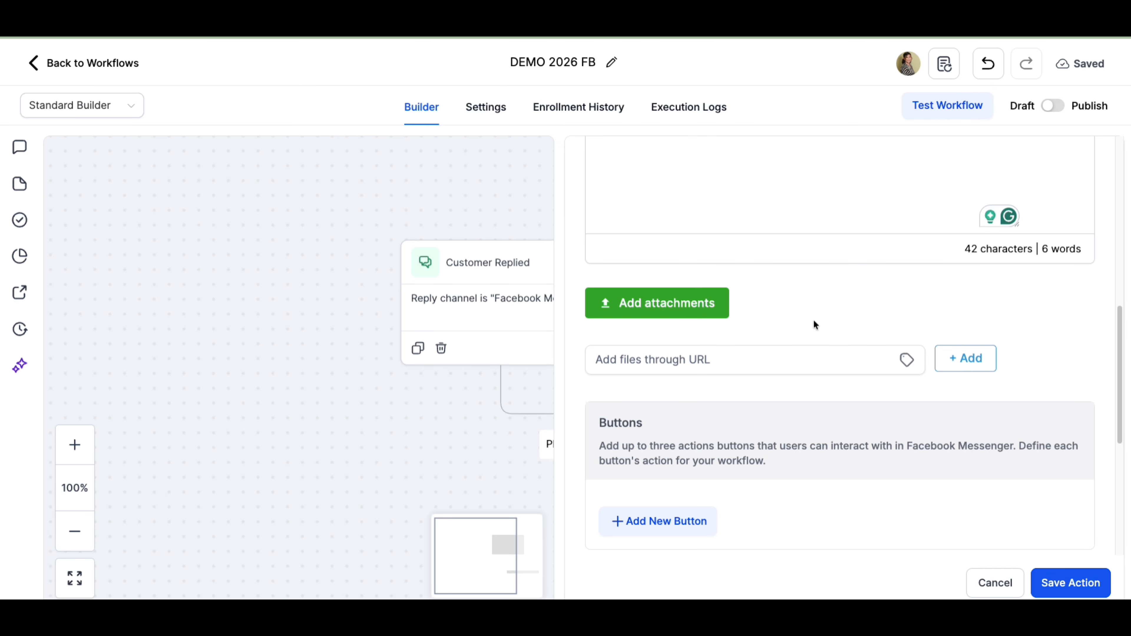
pyautogui.scroll(6, 814, 319)
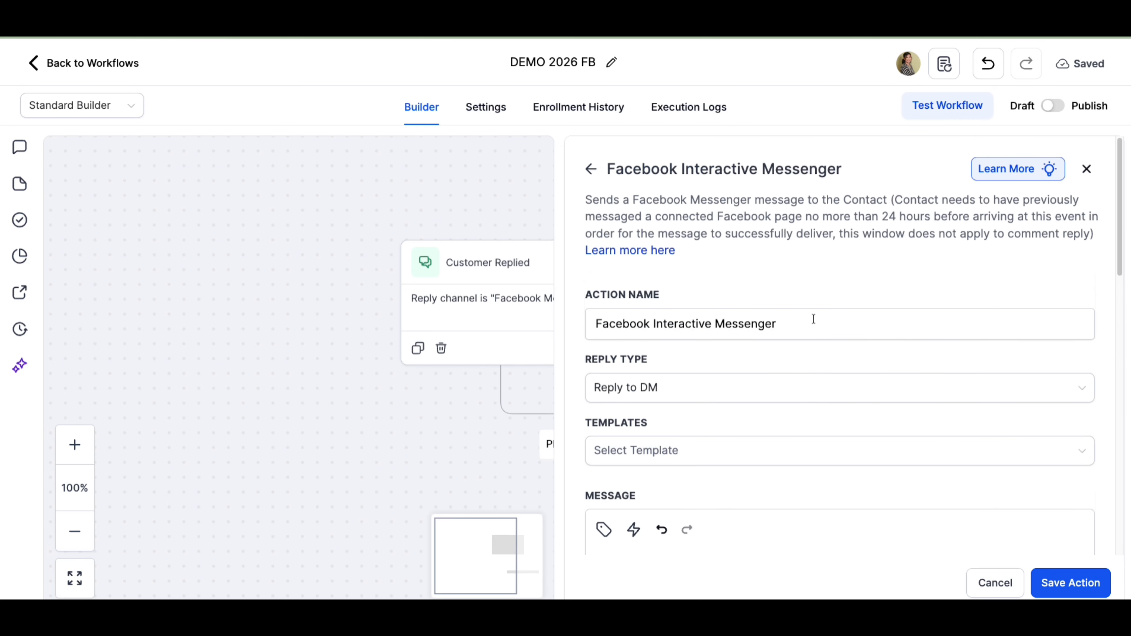
pyautogui.scroll(-8, 885, 318)
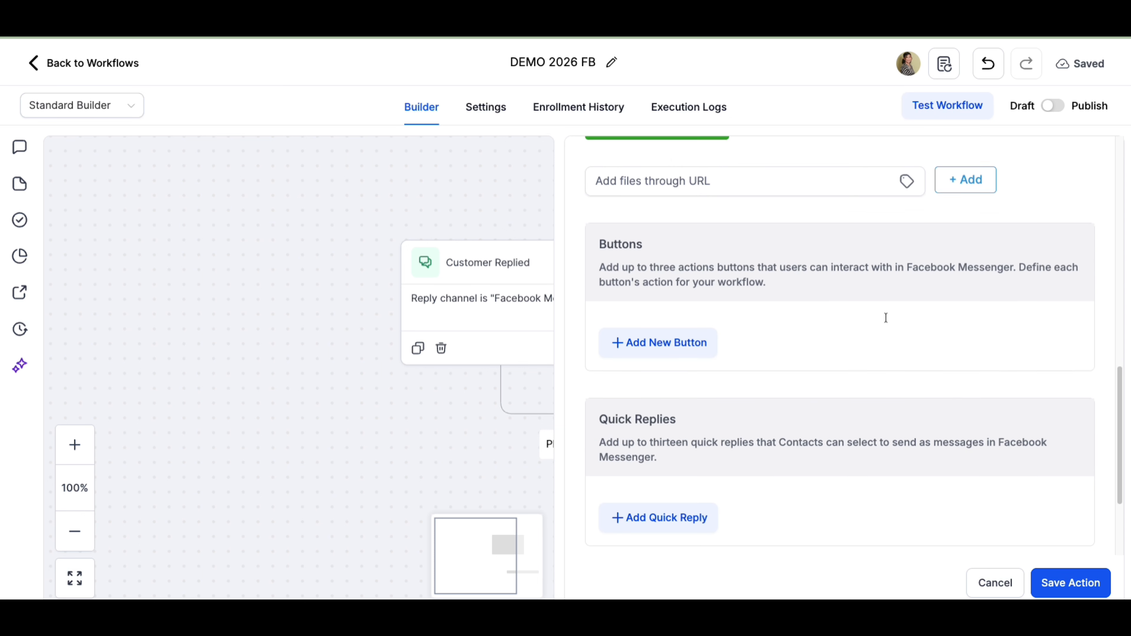
pyautogui.scroll(2, 884, 318)
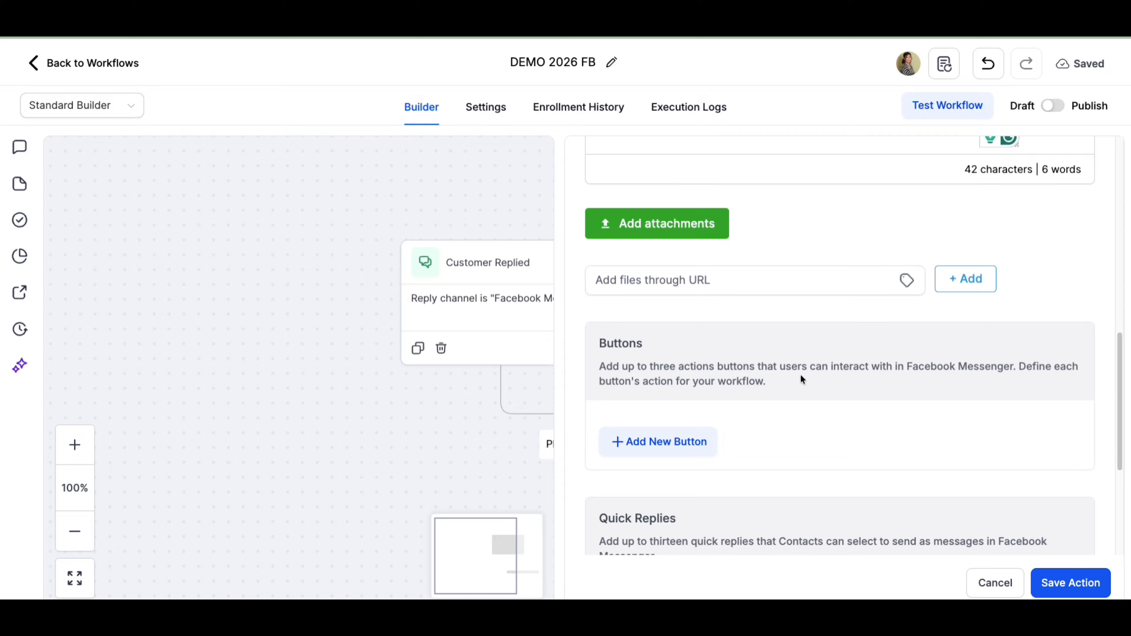
pyautogui.scroll(-3, 801, 377)
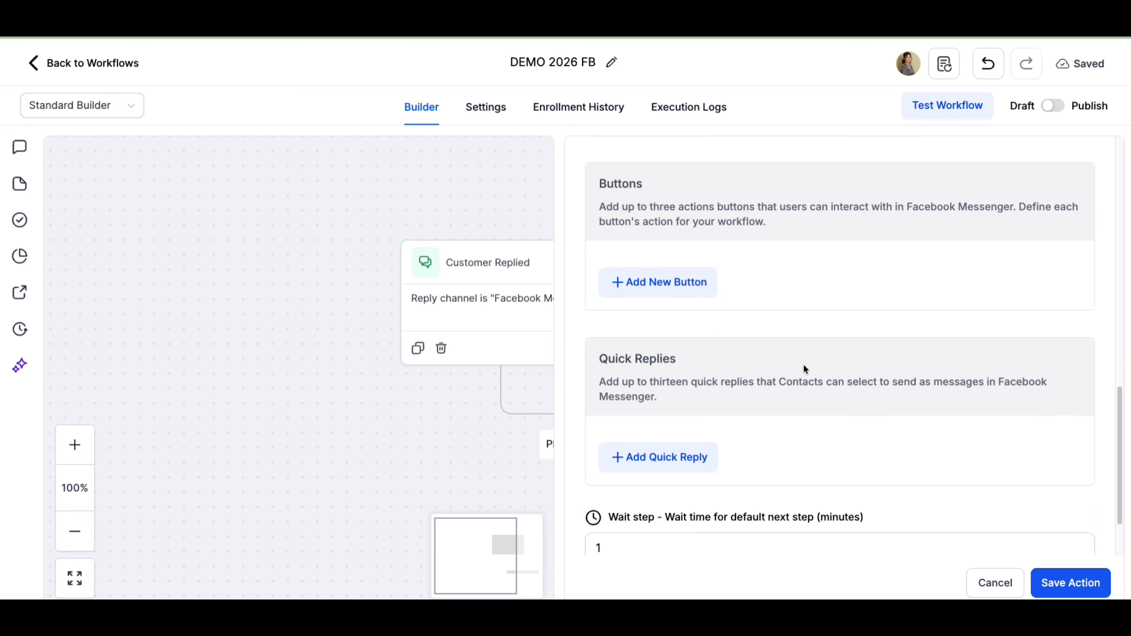
pyautogui.scroll(4, 804, 366)
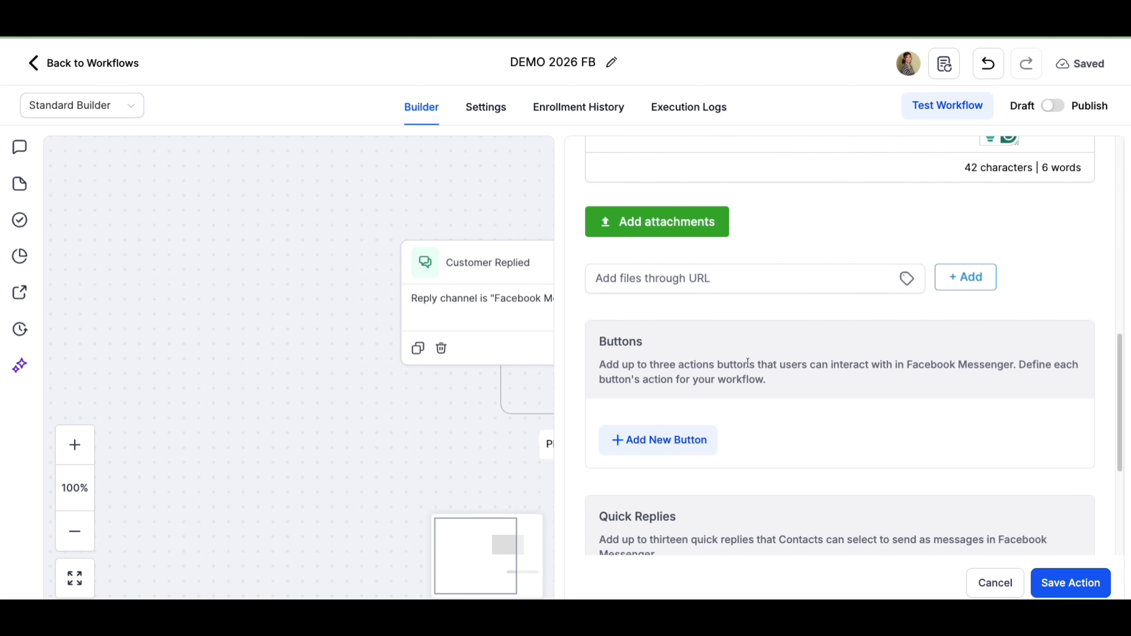
pyautogui.click(671, 441)
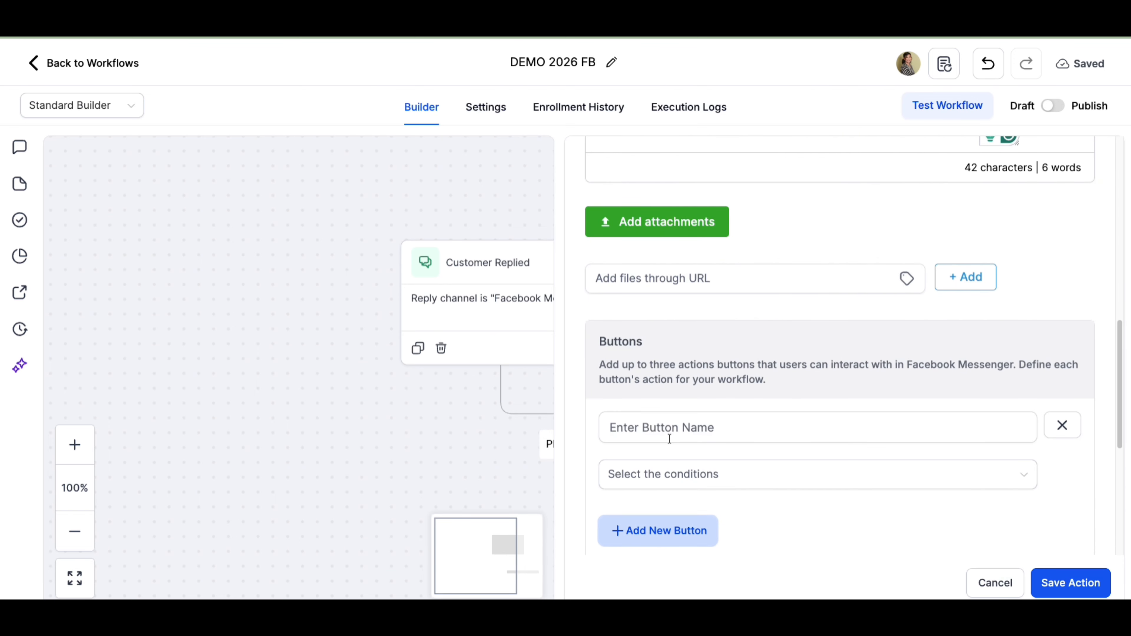
# - Name the first button "I need help with my Facebook ads"
pyautogui.click(677, 429)
pyautogui.write('I')
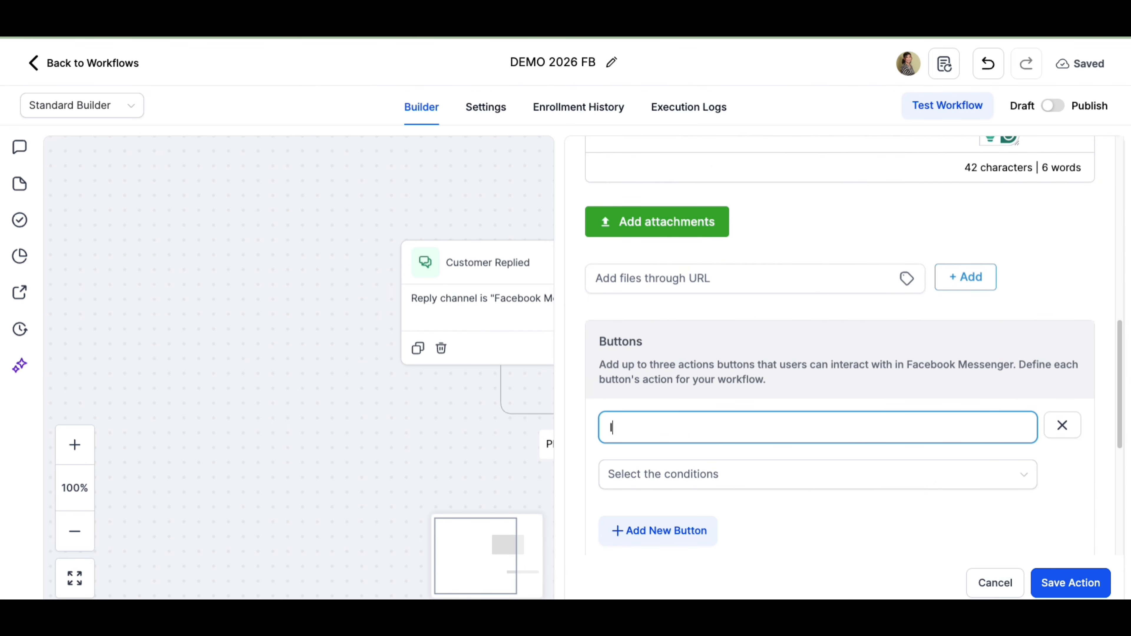
pyautogui.write(' need help qwi')
pyautogui.press('BackSpace')
pyautogui.press('BackSpace')
pyautogui.press('BackSpace')
pyautogui.write('wih')
pyautogui.press('BackSpace')
pyautogui.press('BackSpace')
pyautogui.write('h')
pyautogui.press('BackSpace')
pyautogui.press('BackSpace')
pyautogui.press('BackSpace')
pyautogui.write('ith m')
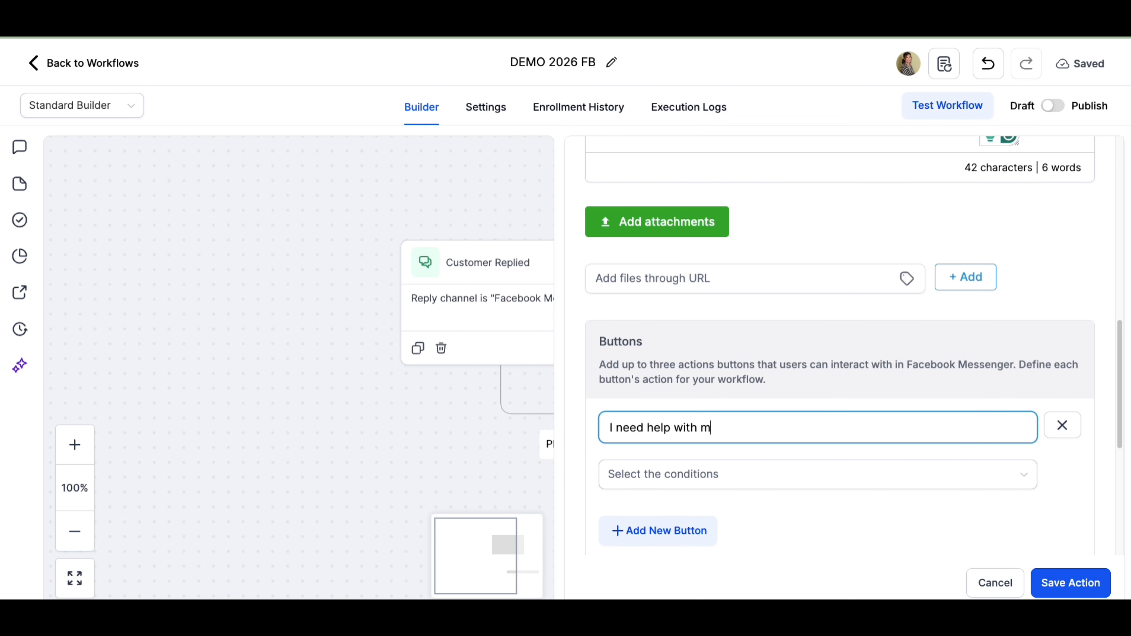
pyautogui.write('y Facebook ads')
# - Set the first button's condition to Perform Actions
pyautogui.click(654, 478)
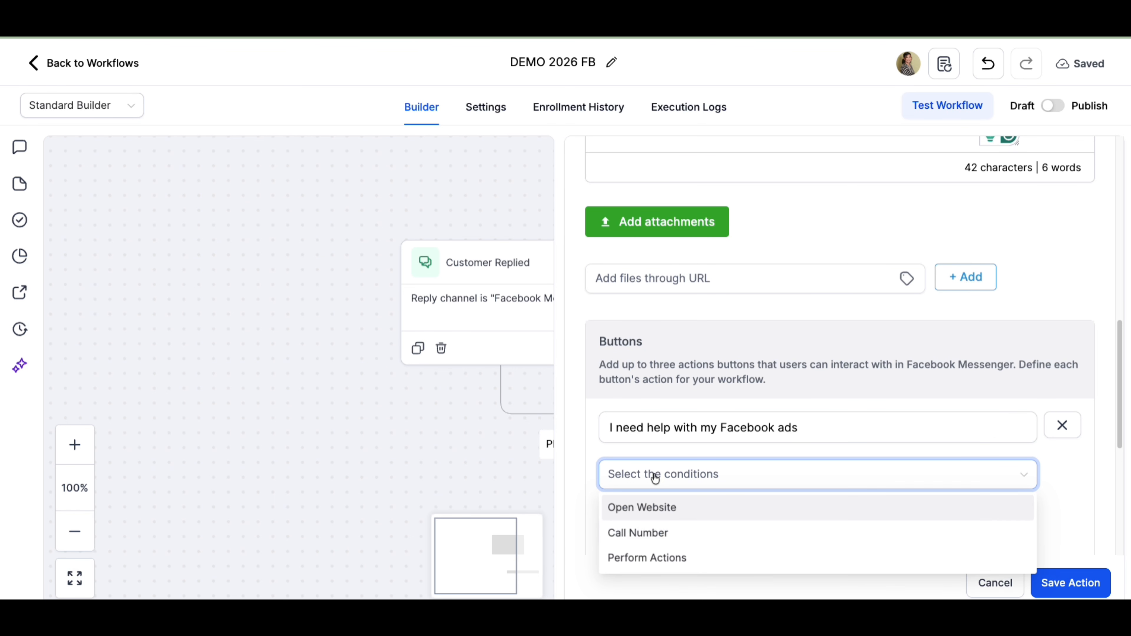
pyautogui.click(659, 508)
pyautogui.scroll(-3, 726, 442)
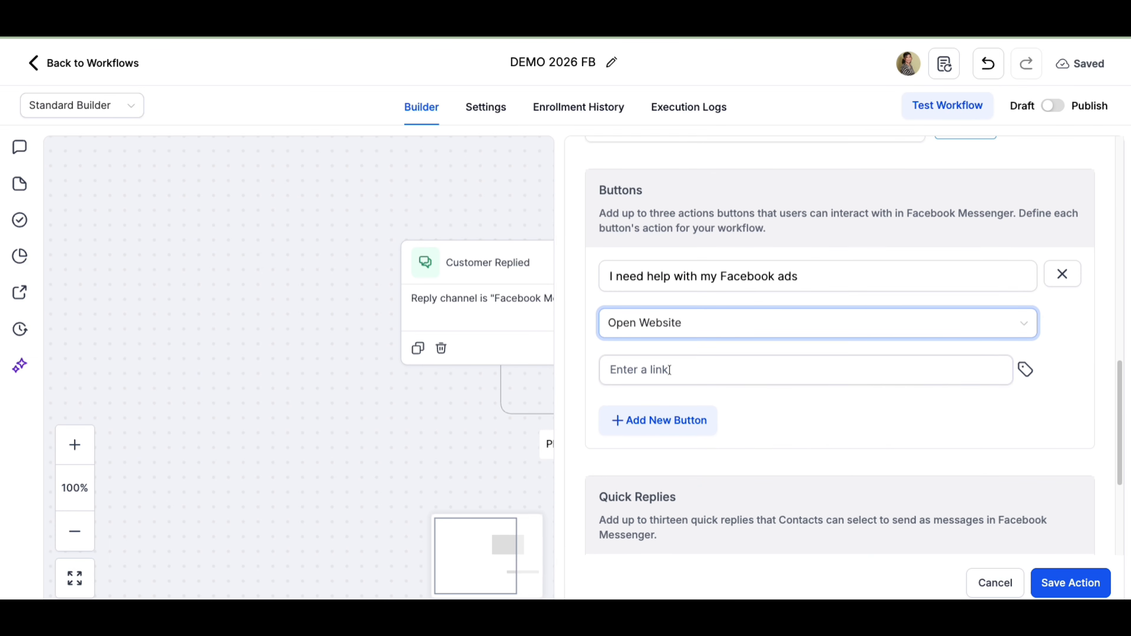
pyautogui.click(694, 328)
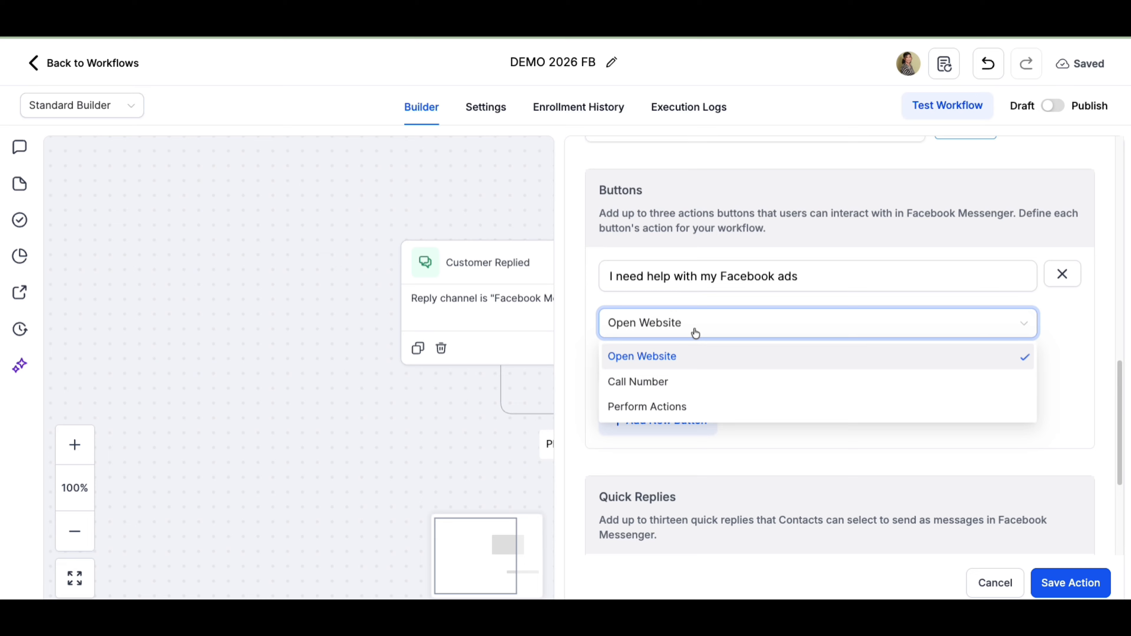
pyautogui.click(664, 382)
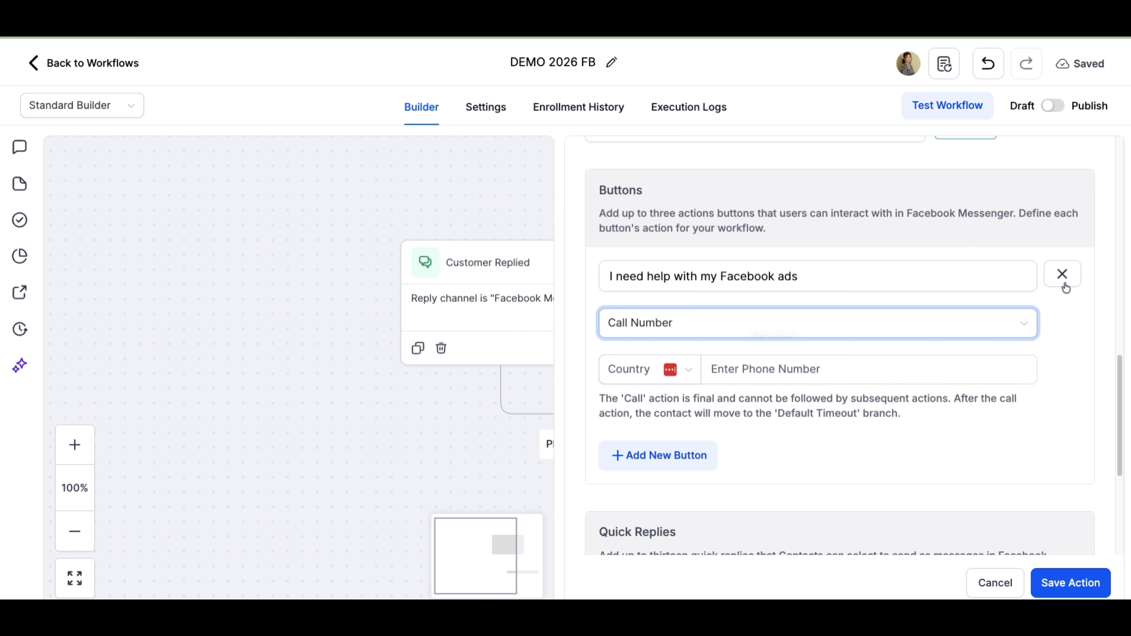
pyautogui.click(1009, 330)
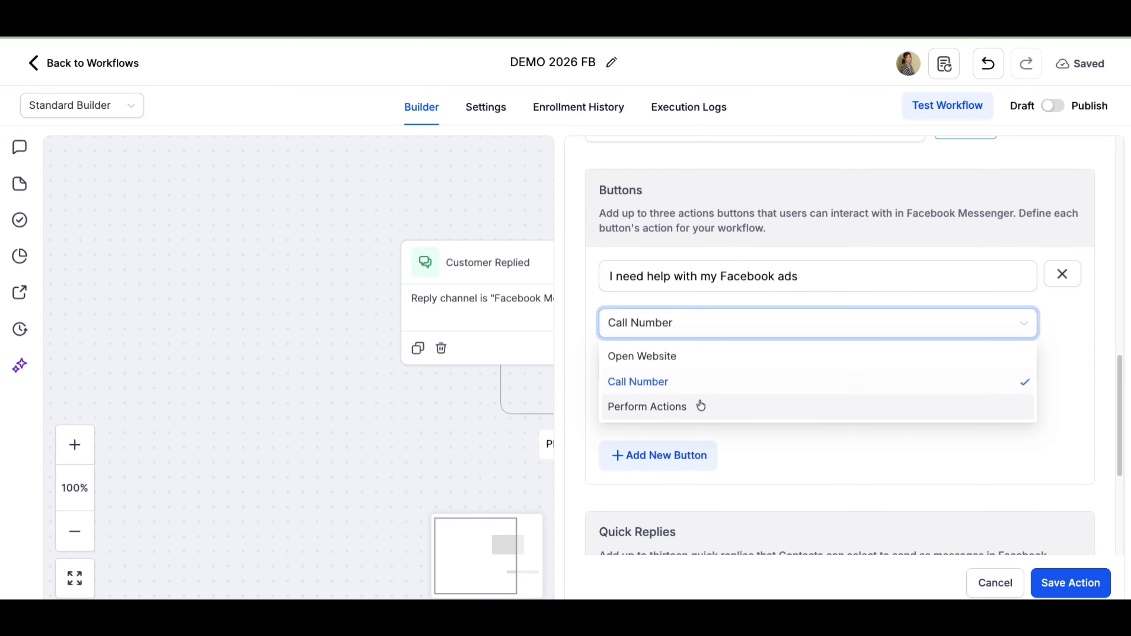
pyautogui.click(654, 408)
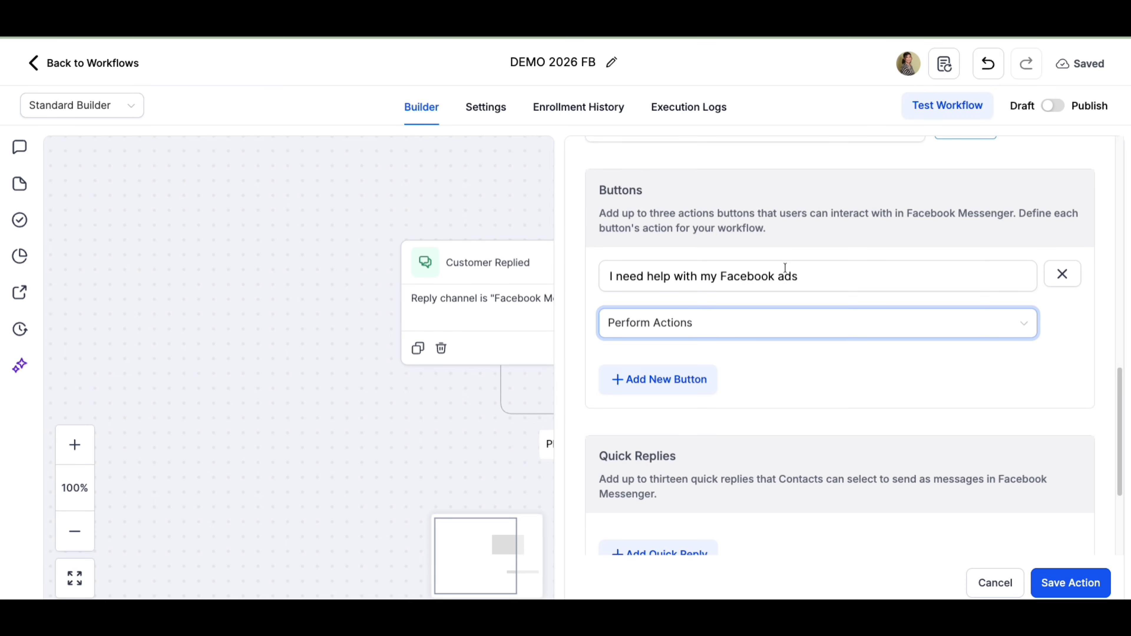
# - Add a second button named "I have some questions"
pyautogui.click(675, 375)
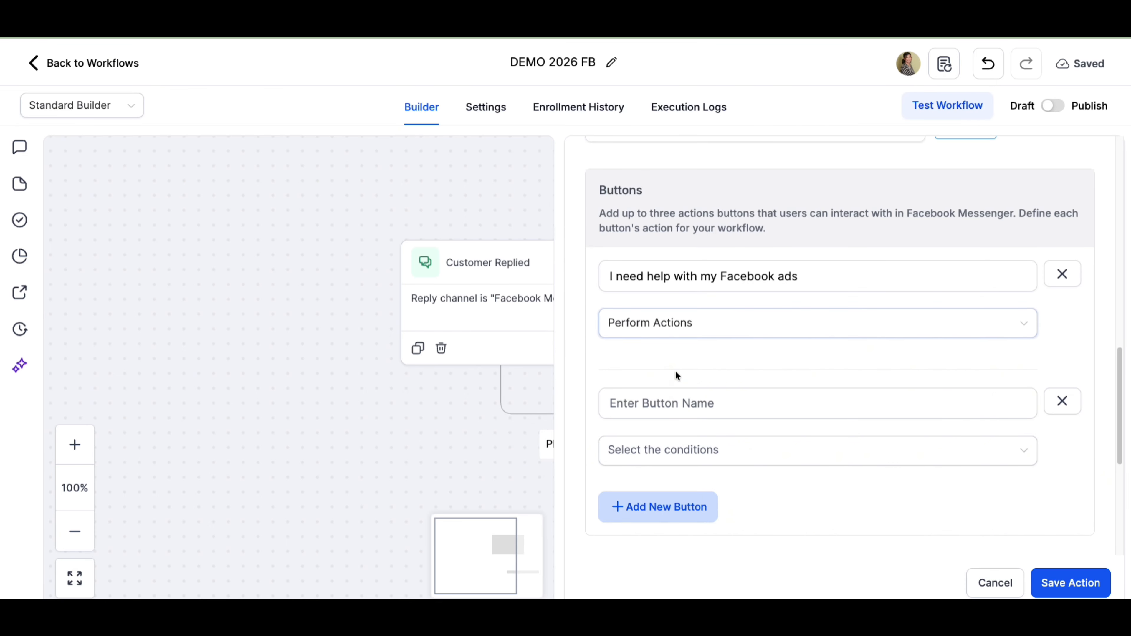
pyautogui.click(672, 408)
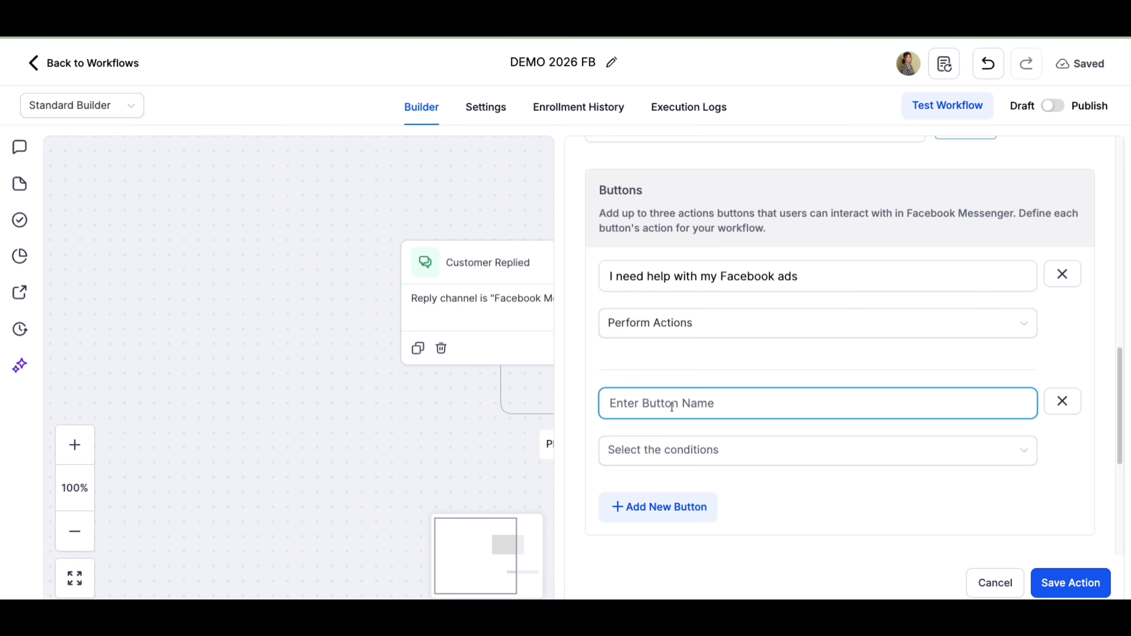
pyautogui.write('i HA')
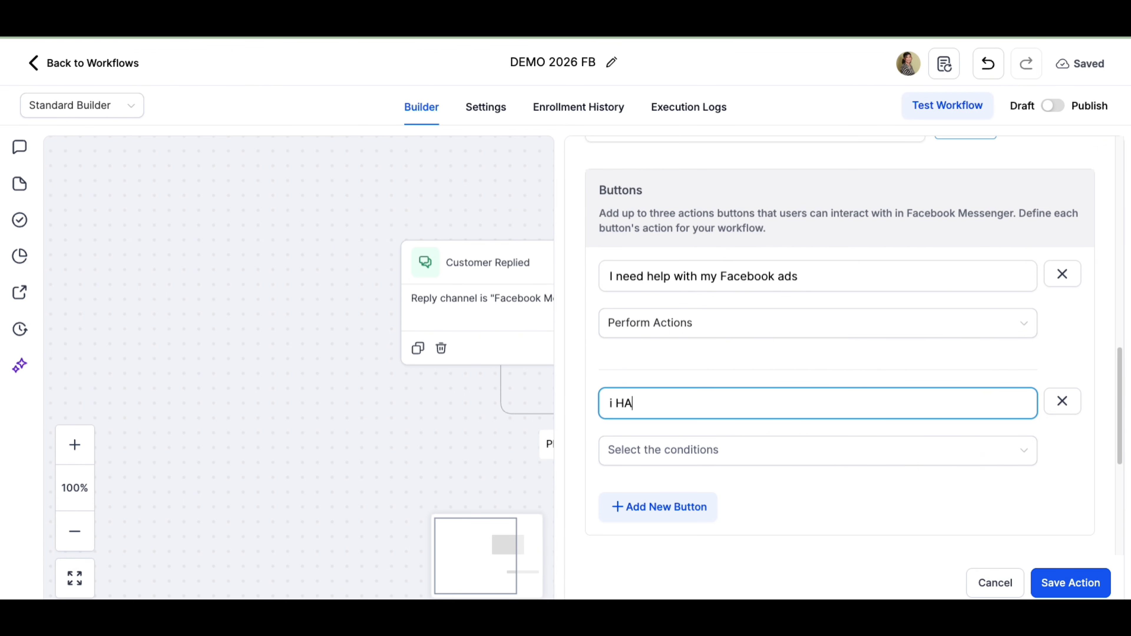
pyautogui.press('BackSpace')
pyautogui.press('BackSpace')
pyautogui.press('BackSpace')
pyautogui.press('BackSpace')
pyautogui.write('I have some quest')
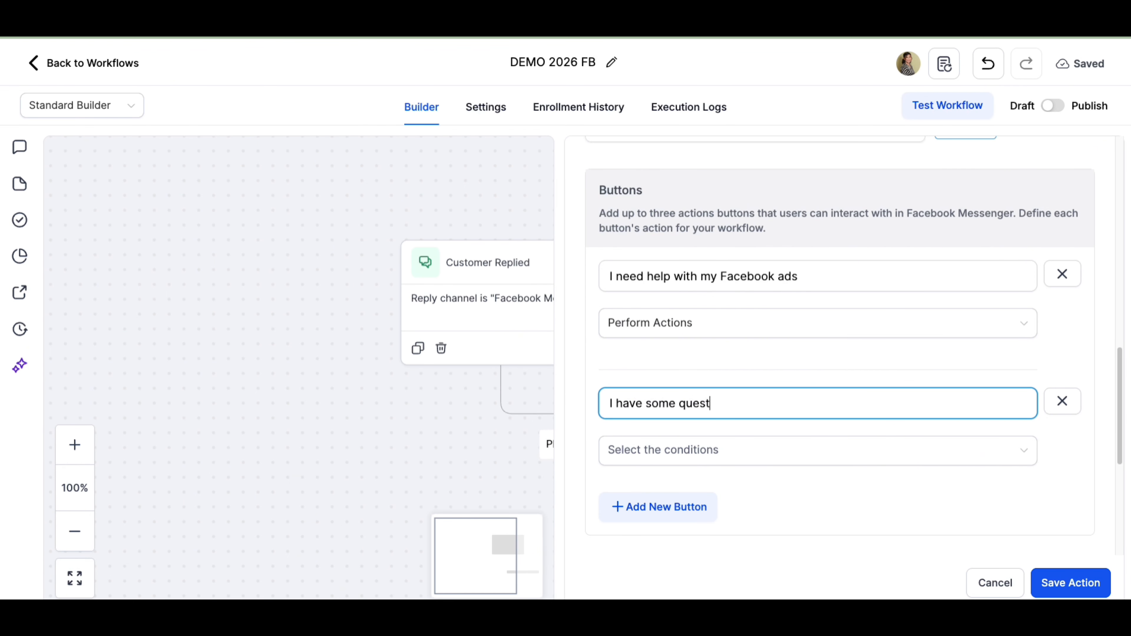
pyautogui.write('ions')
# - Set the second button's condition to Perform Actions and save the Messenger action
pyautogui.click(624, 455)
pyautogui.click(640, 535)
pyautogui.scroll(-2, 800, 450)
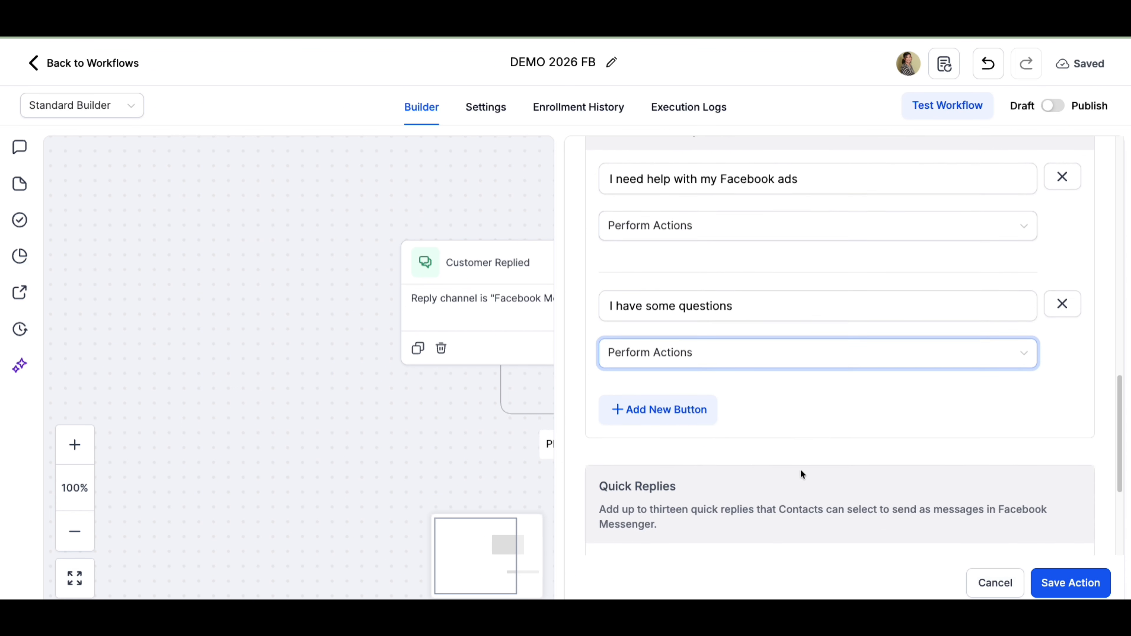
pyautogui.scroll(-4, 801, 469)
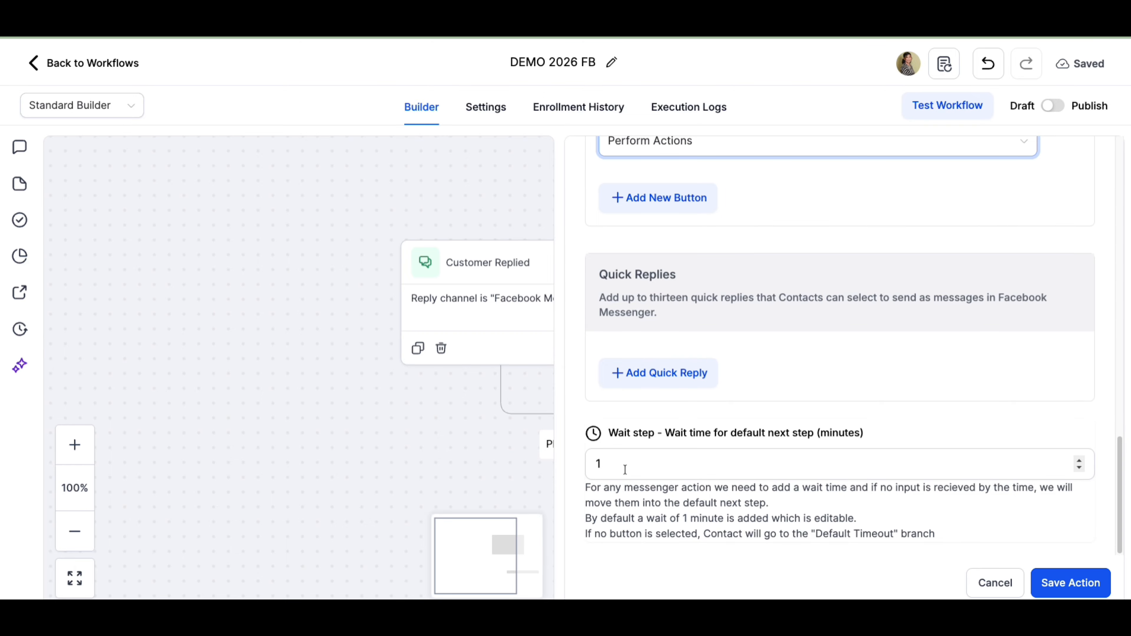
pyautogui.click(1061, 584)
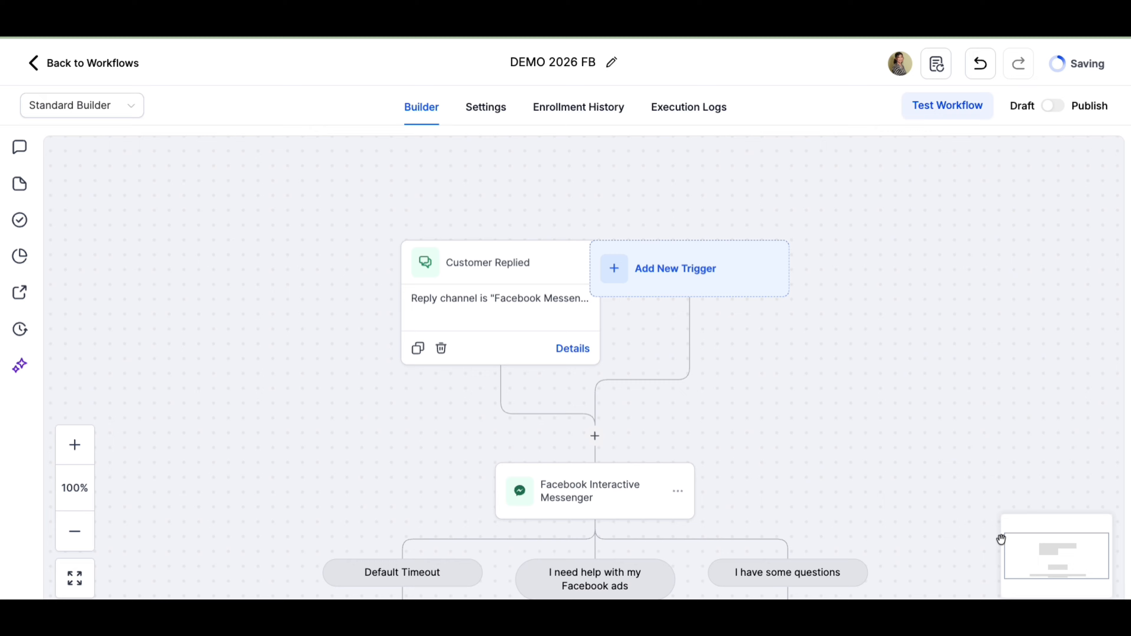
# - Add a Facebook Interactive Messenger action under the "I need help with my Facebook ads" branch
pyautogui.scroll(-2, 965, 407)
pyautogui.scroll(-3, 963, 405)
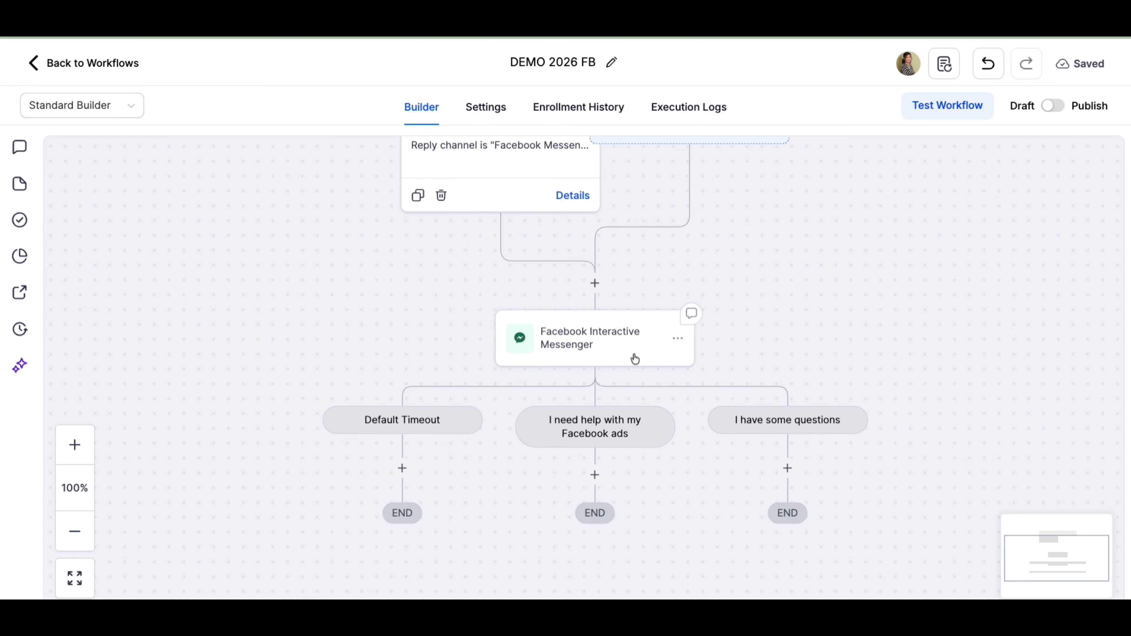
pyautogui.scroll(-2, 644, 443)
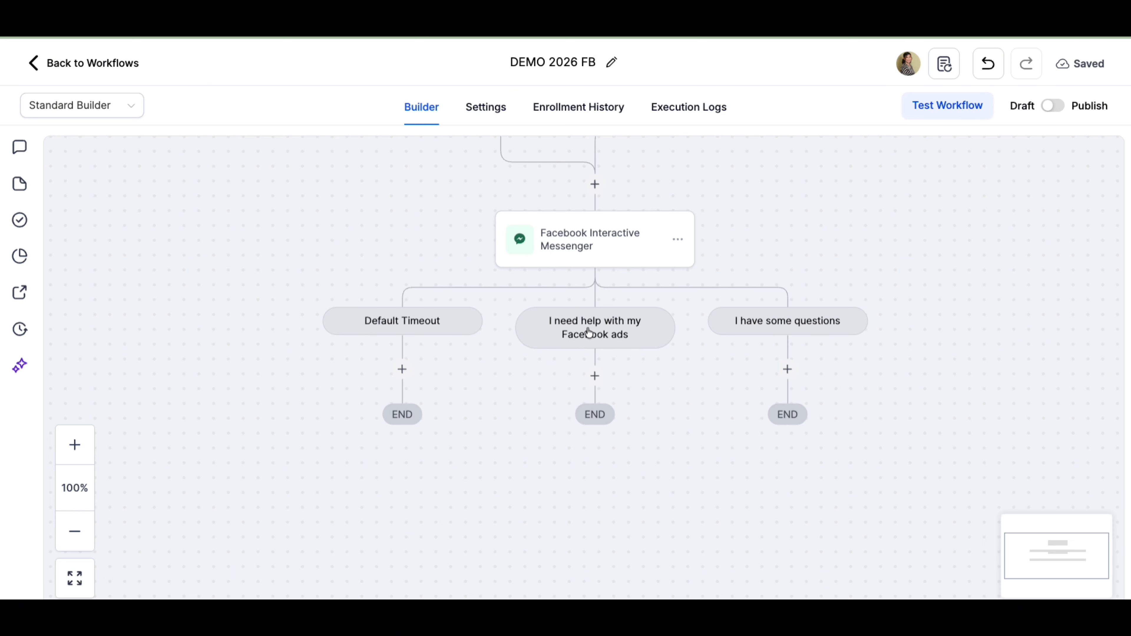
pyautogui.click(595, 376)
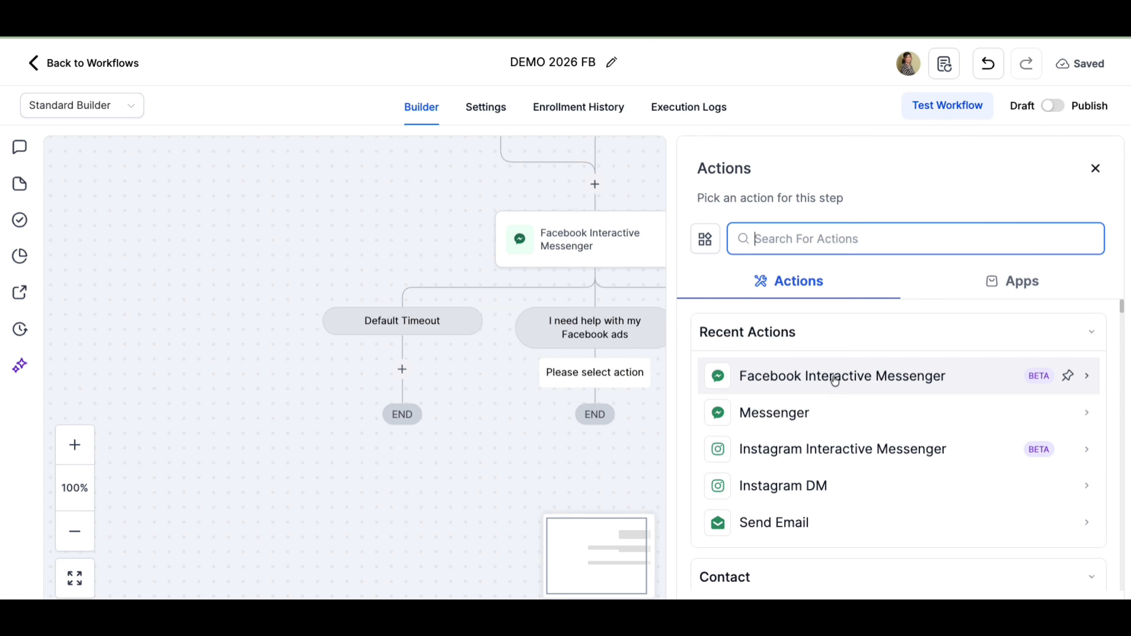
pyautogui.click(599, 425)
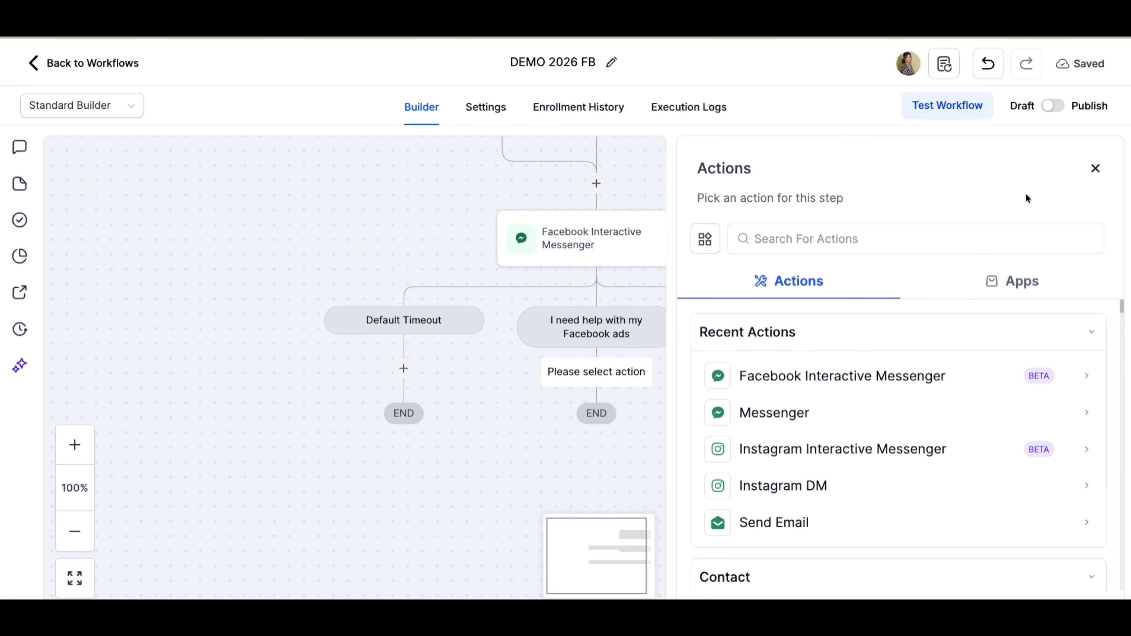
pyautogui.click(1096, 168)
pyautogui.click(596, 373)
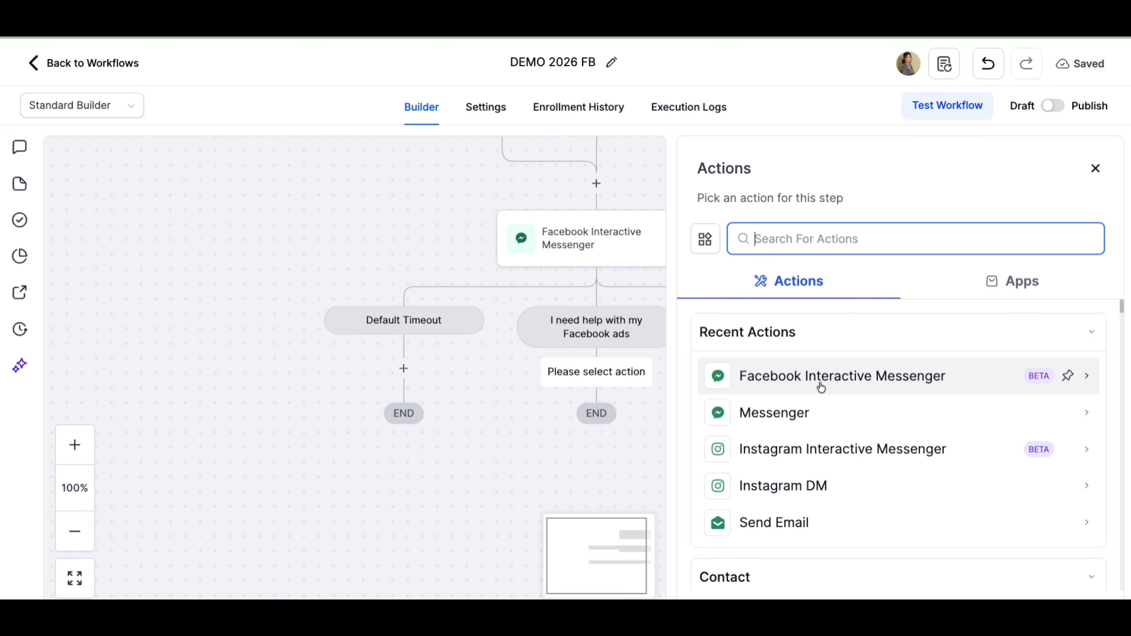
pyautogui.click(820, 386)
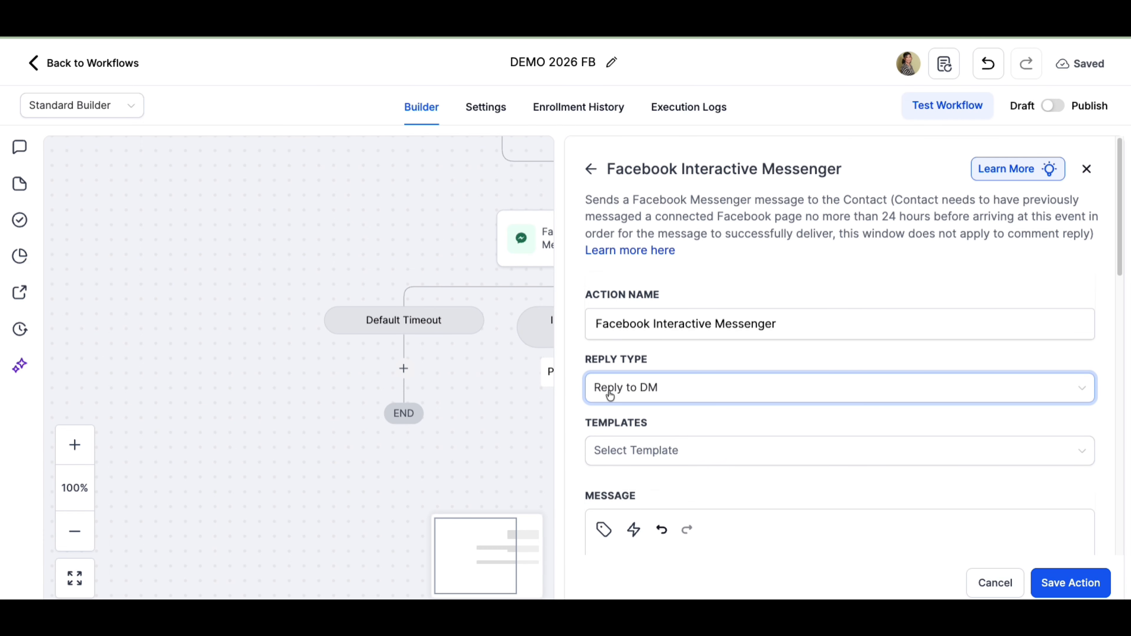
# - Write the message "Is this a new campaign?" and save the action
pyautogui.scroll(-4, 669, 504)
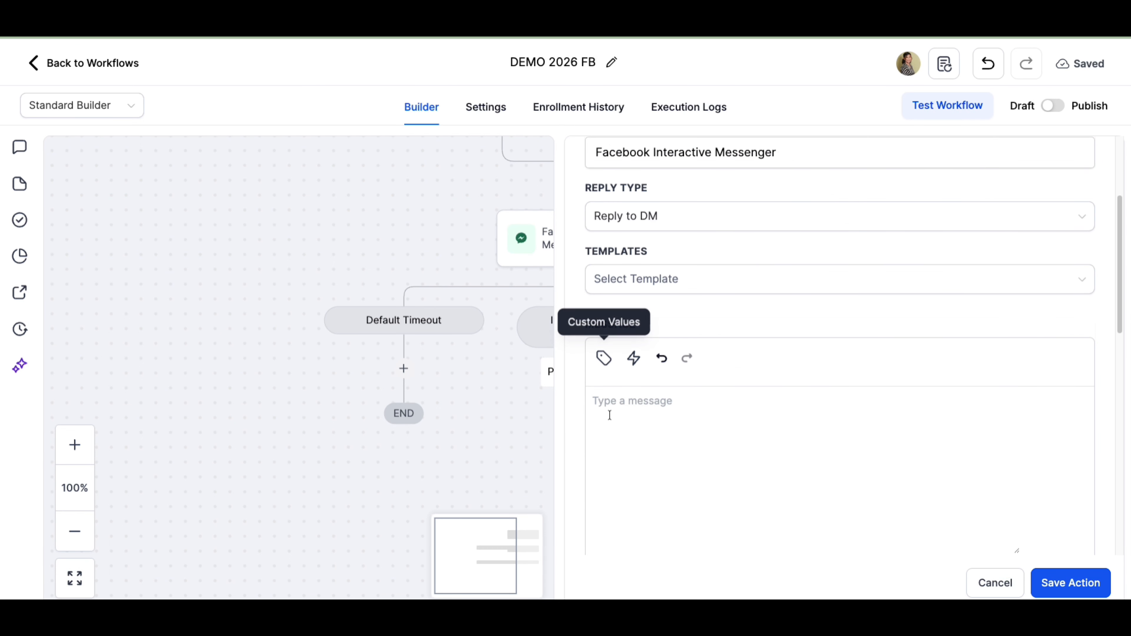
pyautogui.click(611, 406)
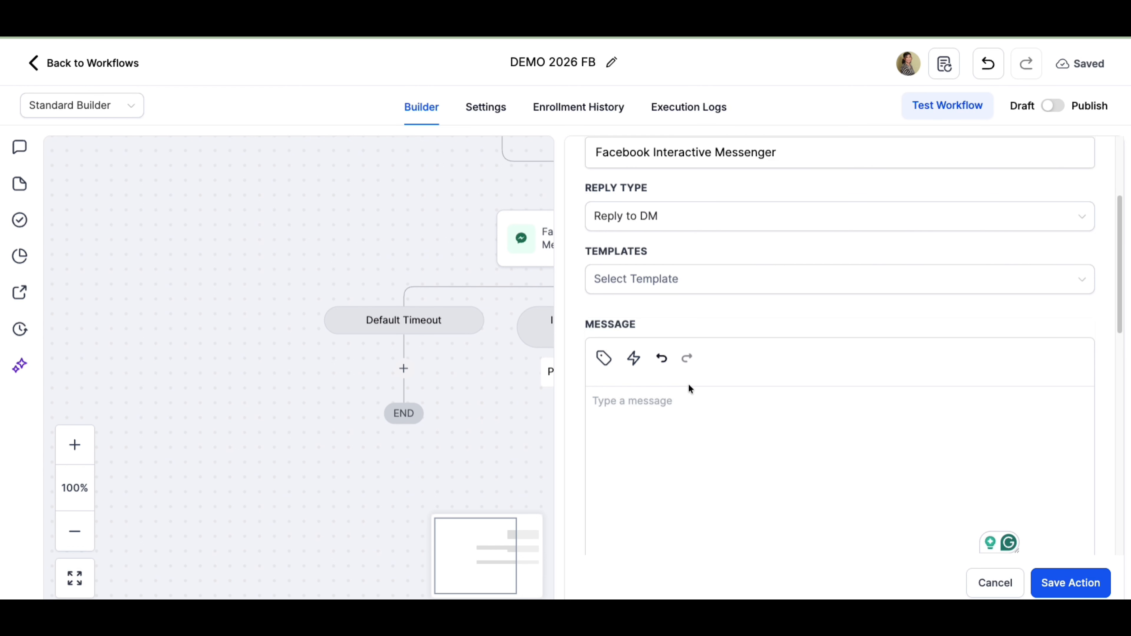
pyautogui.write('Is ')
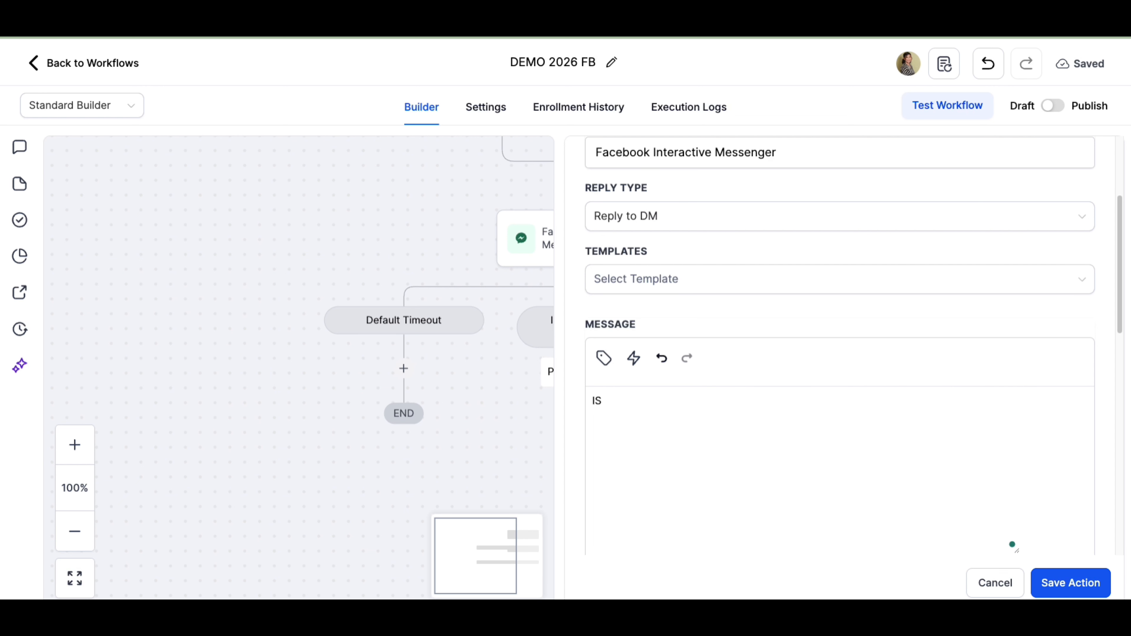
pyautogui.write('this a new campaign?')
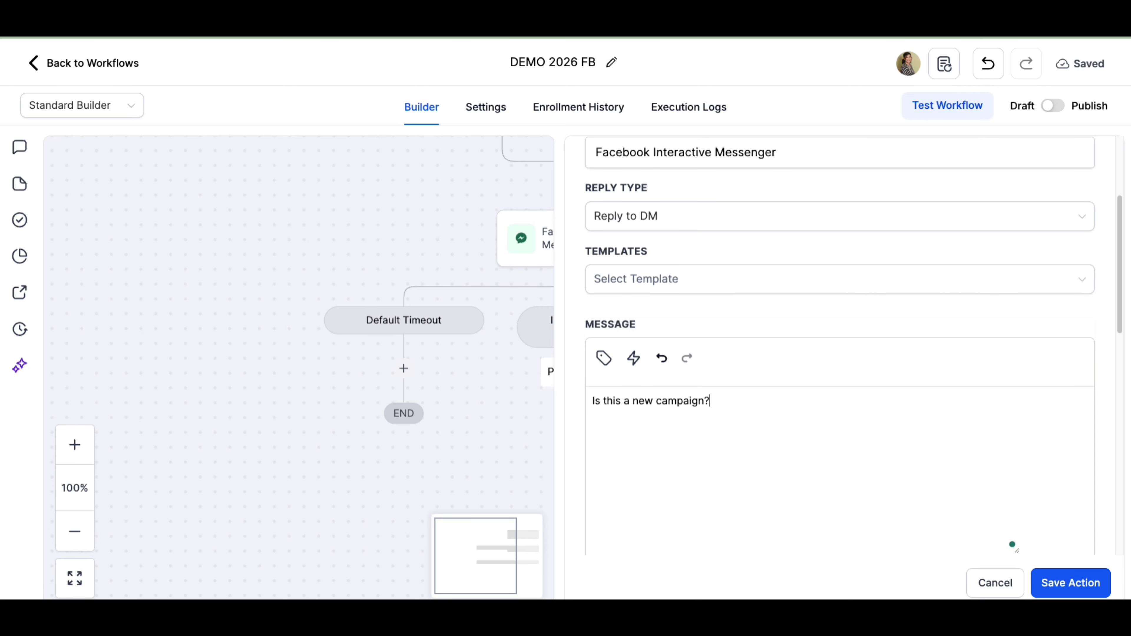
pyautogui.click(1070, 588)
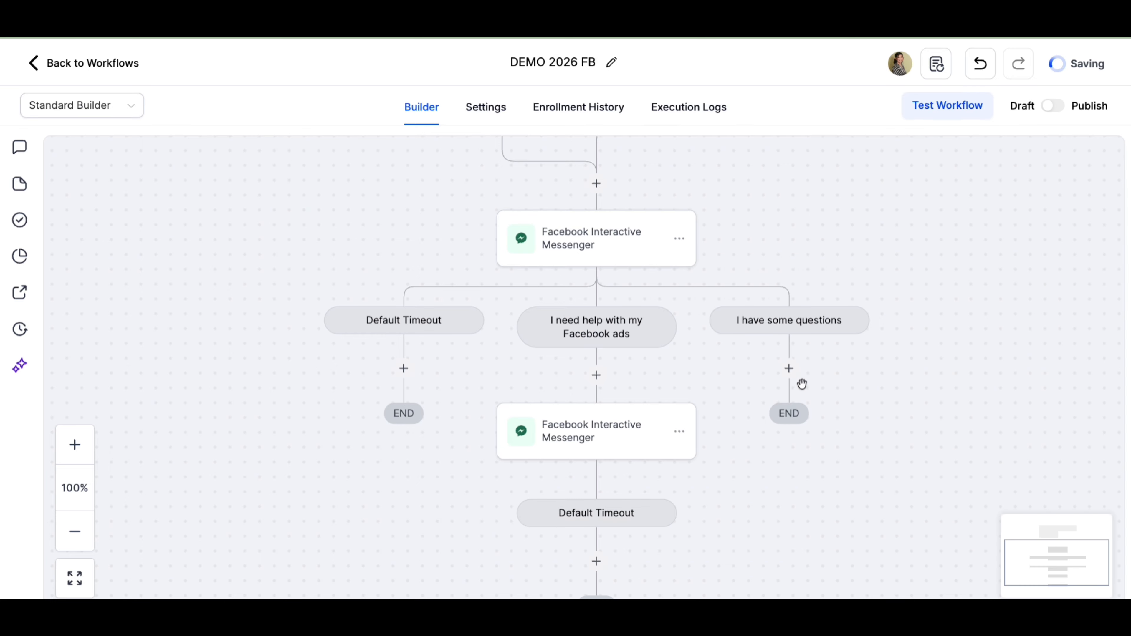
# - Reopen the new Messenger action and add a YES button with the Perform Actions condition
pyautogui.moveTo(636, 427)
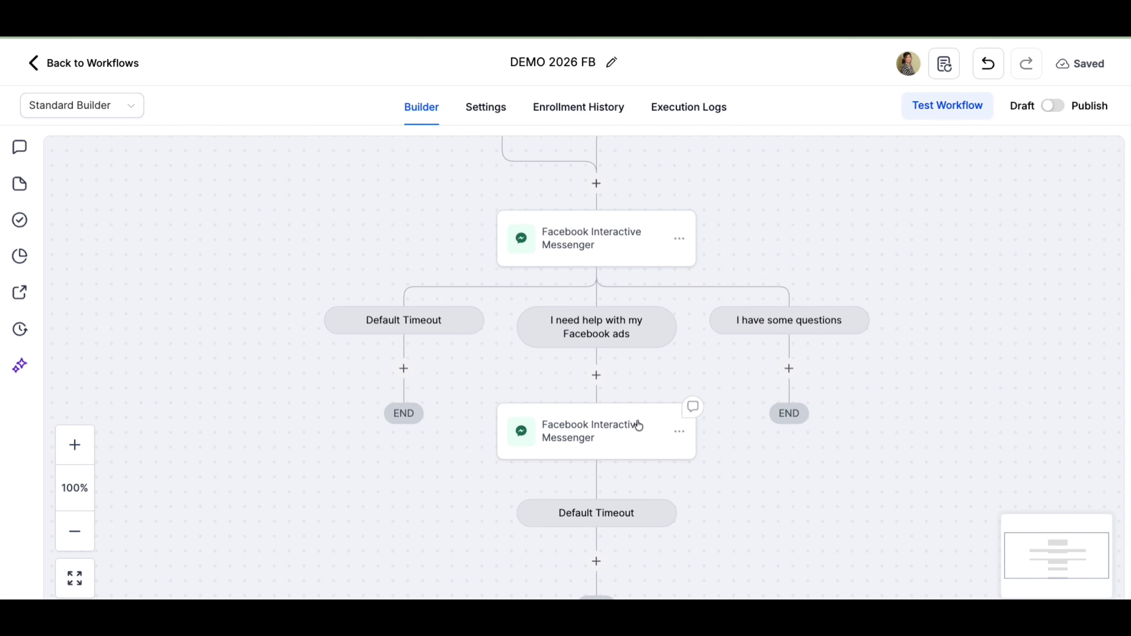
pyautogui.click(607, 428)
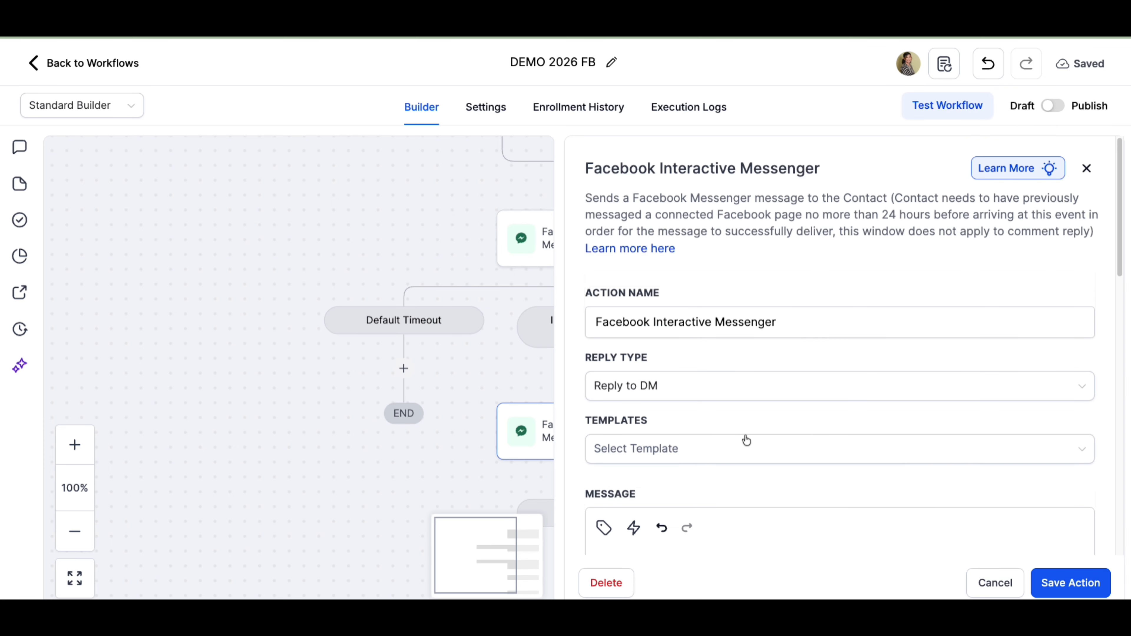
pyautogui.scroll(-10, 745, 441)
pyautogui.scroll(-2, 743, 439)
pyautogui.click(681, 357)
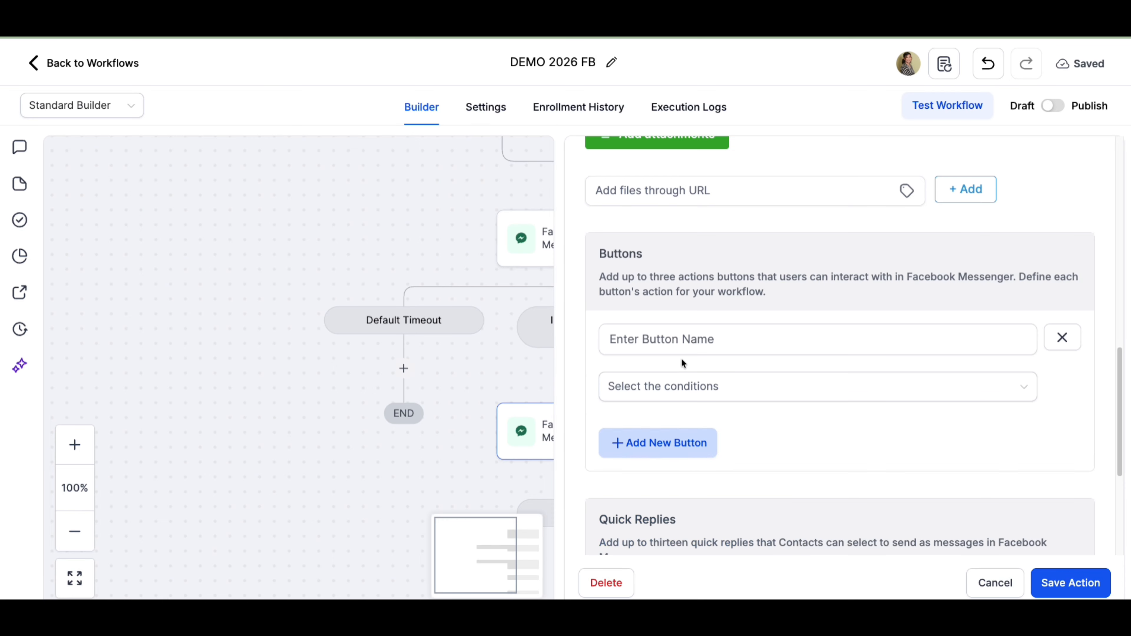
pyautogui.click(722, 346)
pyautogui.write('Yes')
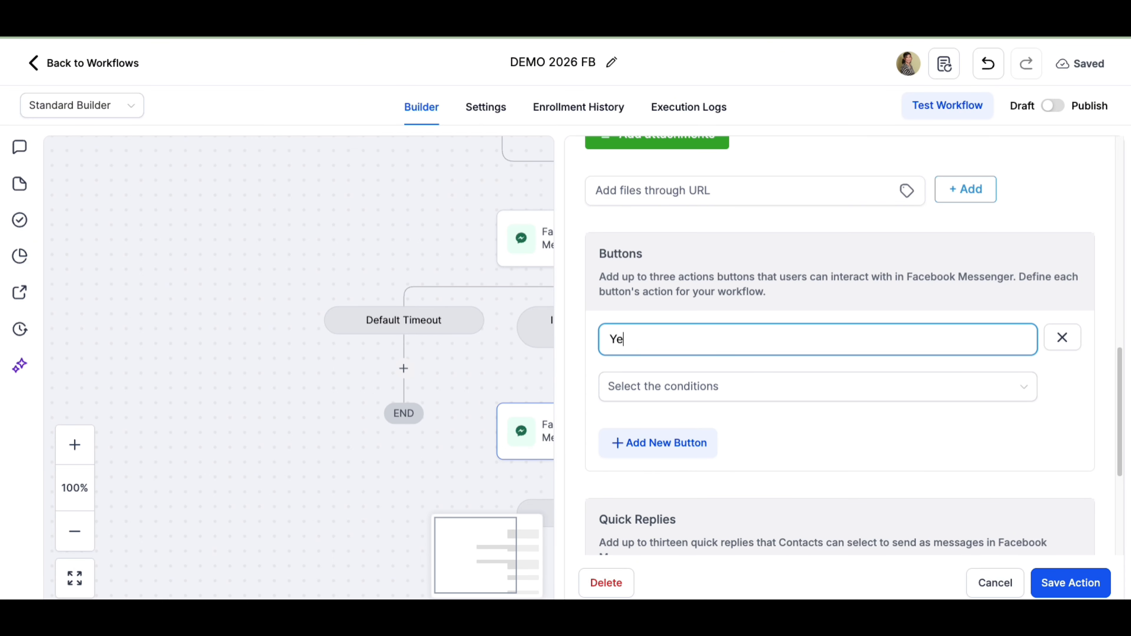
pyautogui.press('BackSpace')
pyautogui.press('BackSpace')
pyautogui.write('es')
pyautogui.press('BackSpace')
pyautogui.press('BackSpace')
pyautogui.write('ES')
pyautogui.press('capslock')
pyautogui.click(666, 381)
pyautogui.click(689, 471)
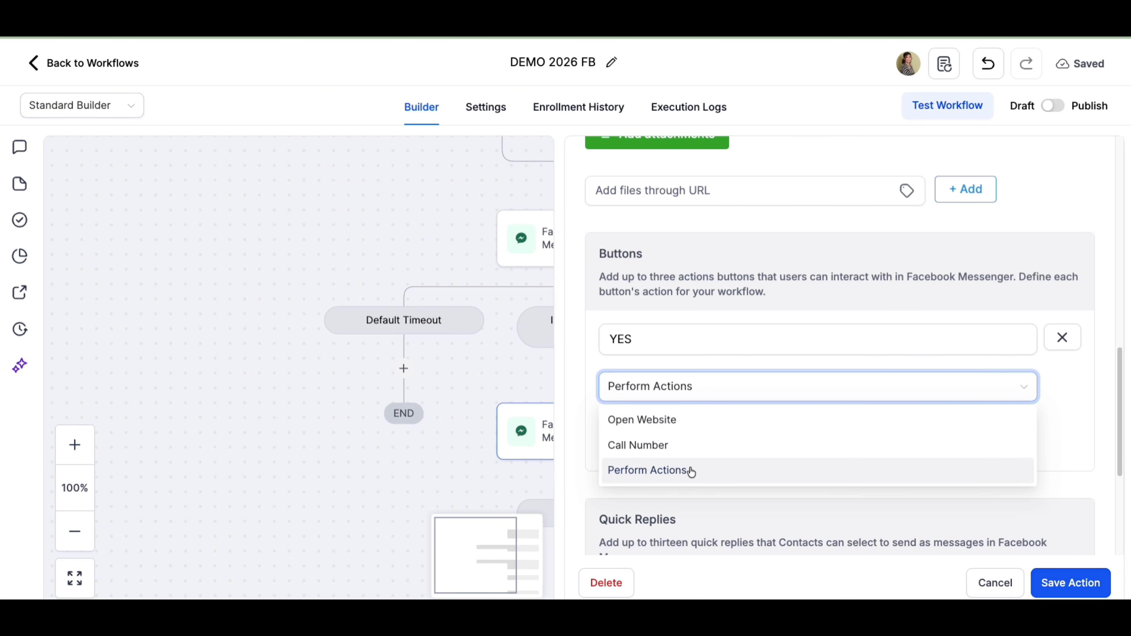
# - Add another button named NO with the Perform Actions condition
pyautogui.click(682, 443)
pyautogui.click(675, 473)
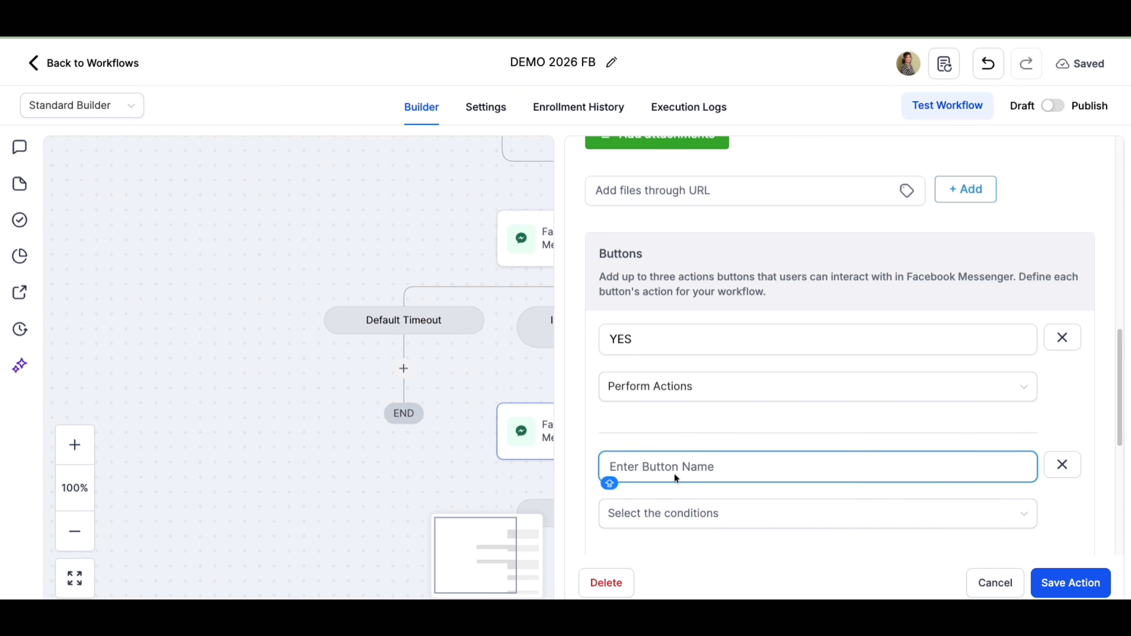
pyautogui.write('NO')
pyautogui.click(657, 505)
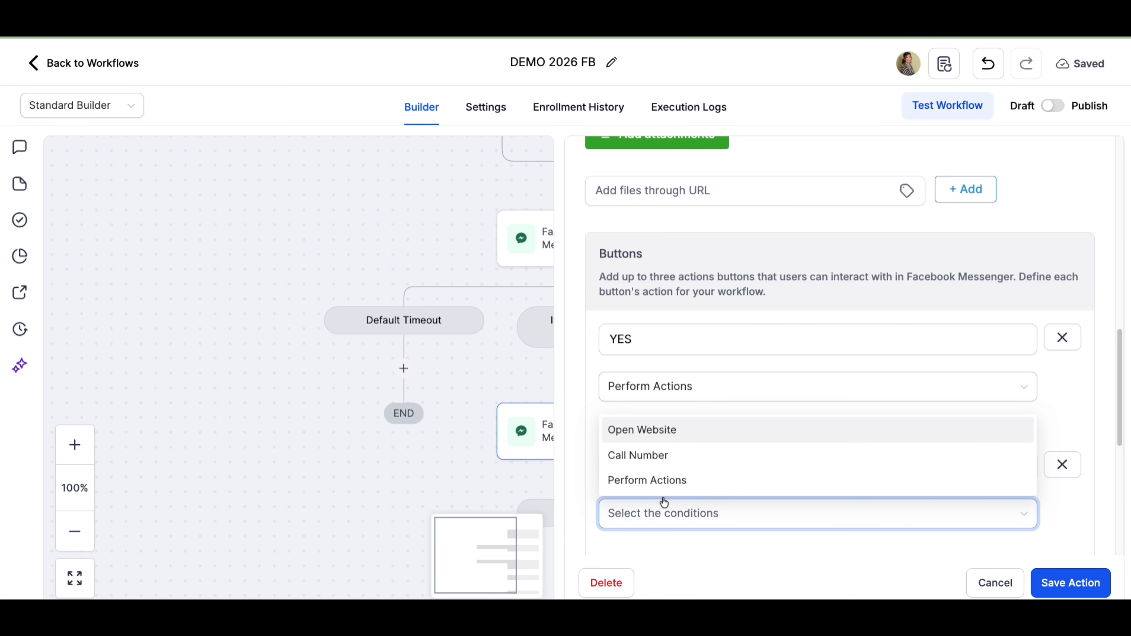
pyautogui.click(664, 481)
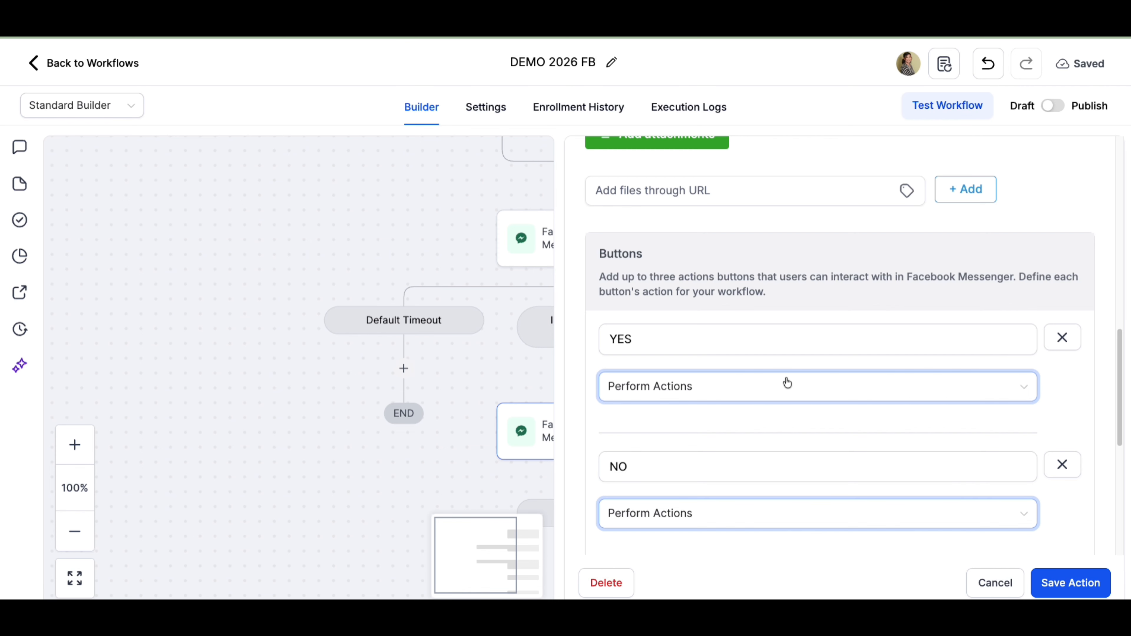
# - Save the Messenger action with its YES and NO buttons
pyautogui.scroll(-2, 788, 383)
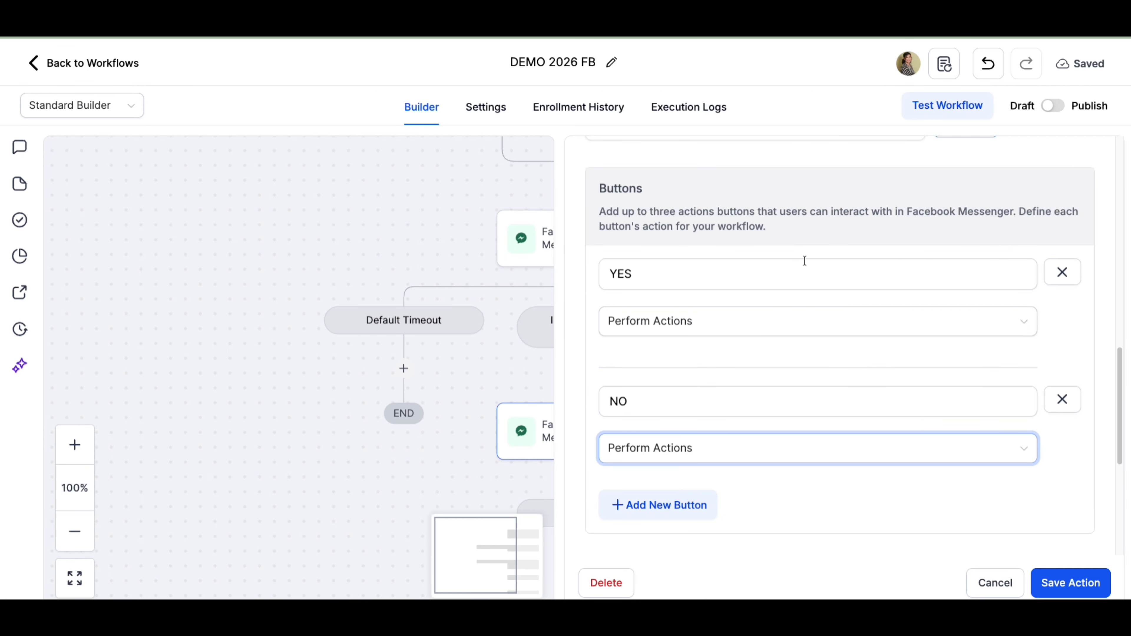
pyautogui.click(1059, 591)
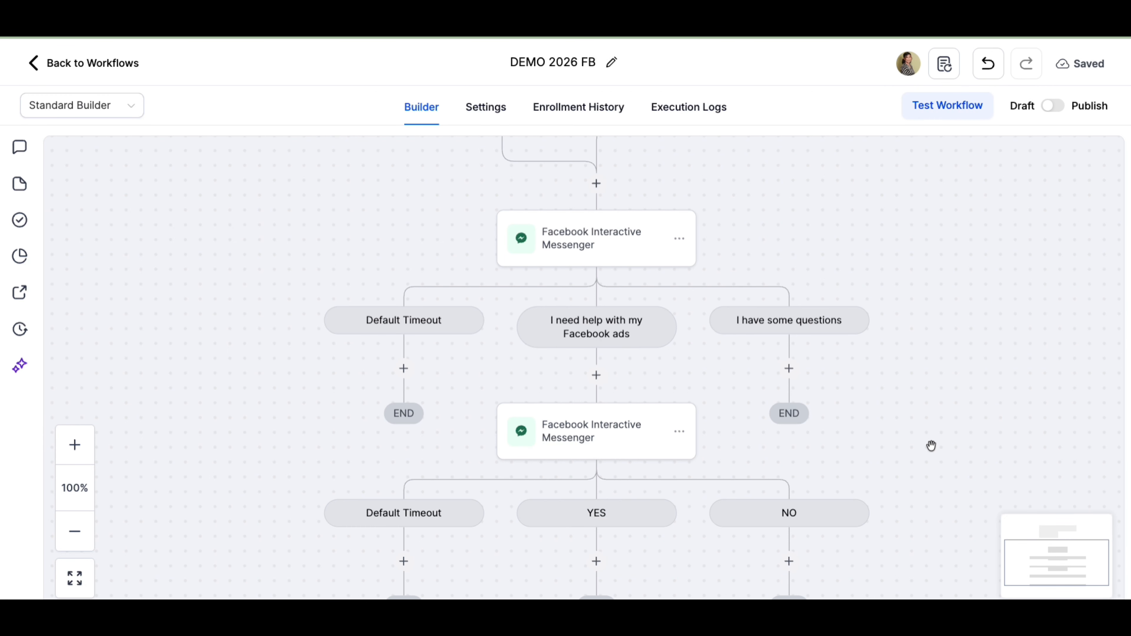
pyautogui.scroll(-3, 931, 446)
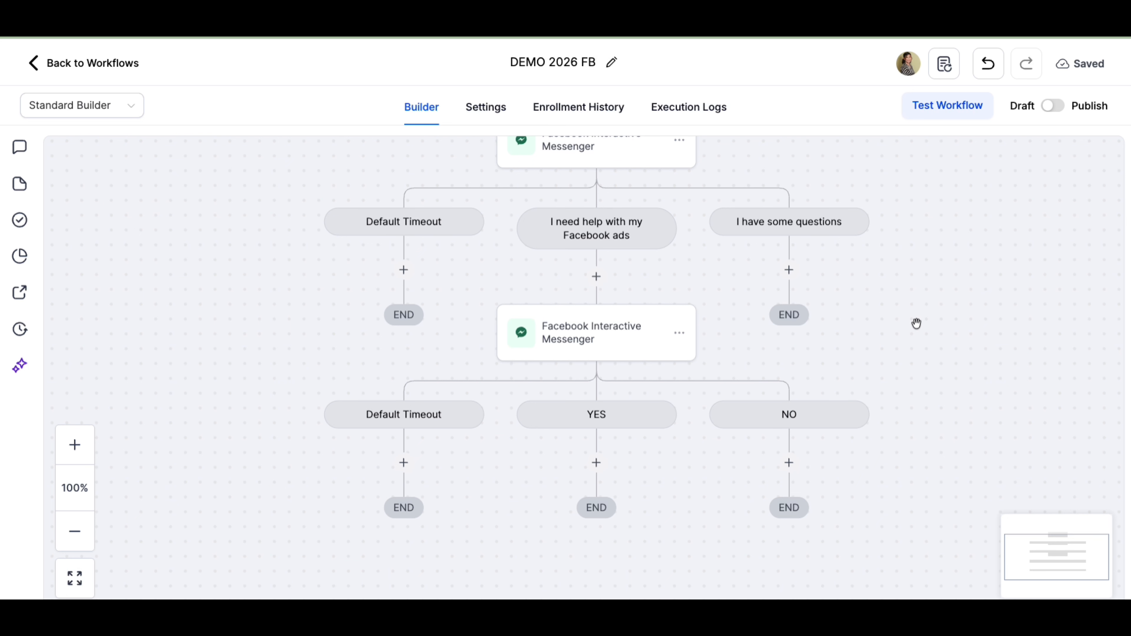
pyautogui.scroll(-1, 918, 326)
pyautogui.scroll(4, 919, 325)
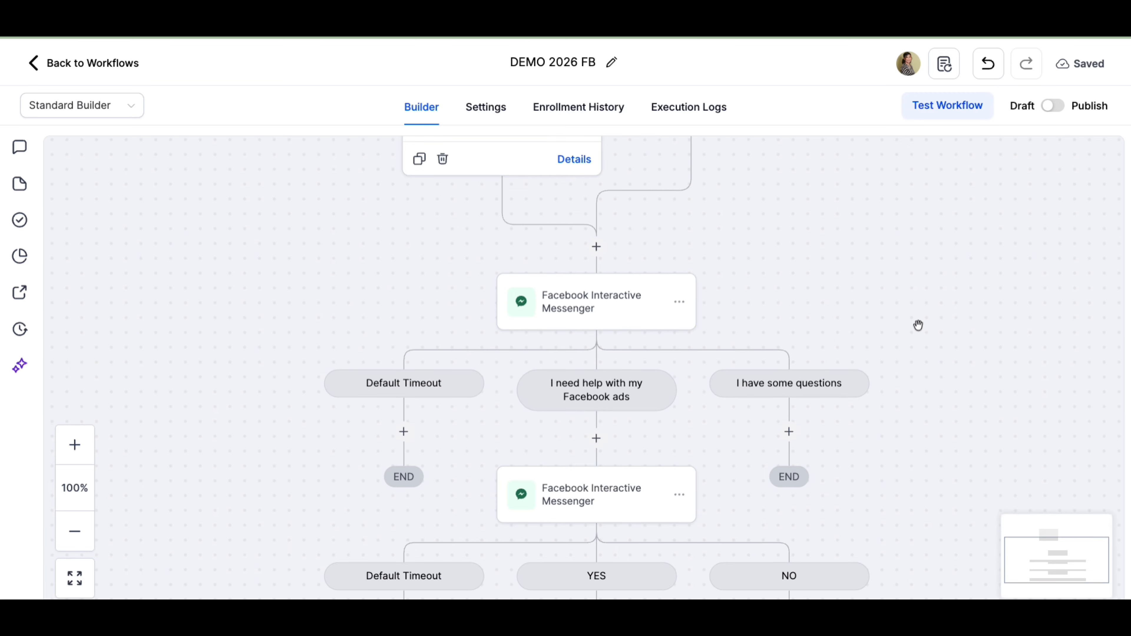
pyautogui.scroll(-5, 920, 326)
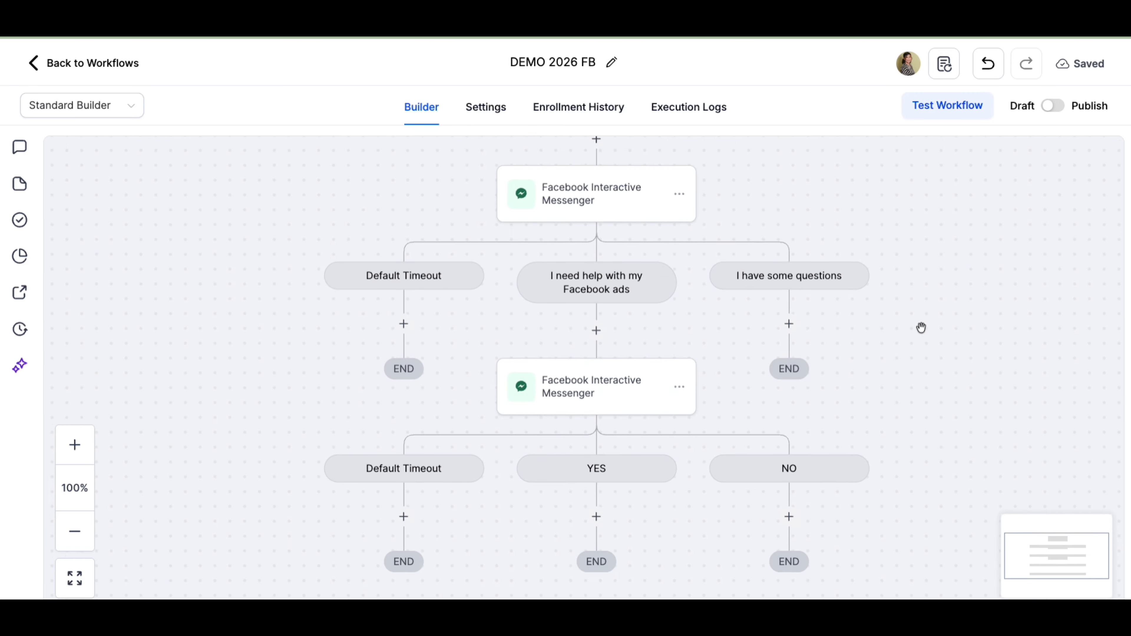
pyautogui.scroll(-4, 922, 329)
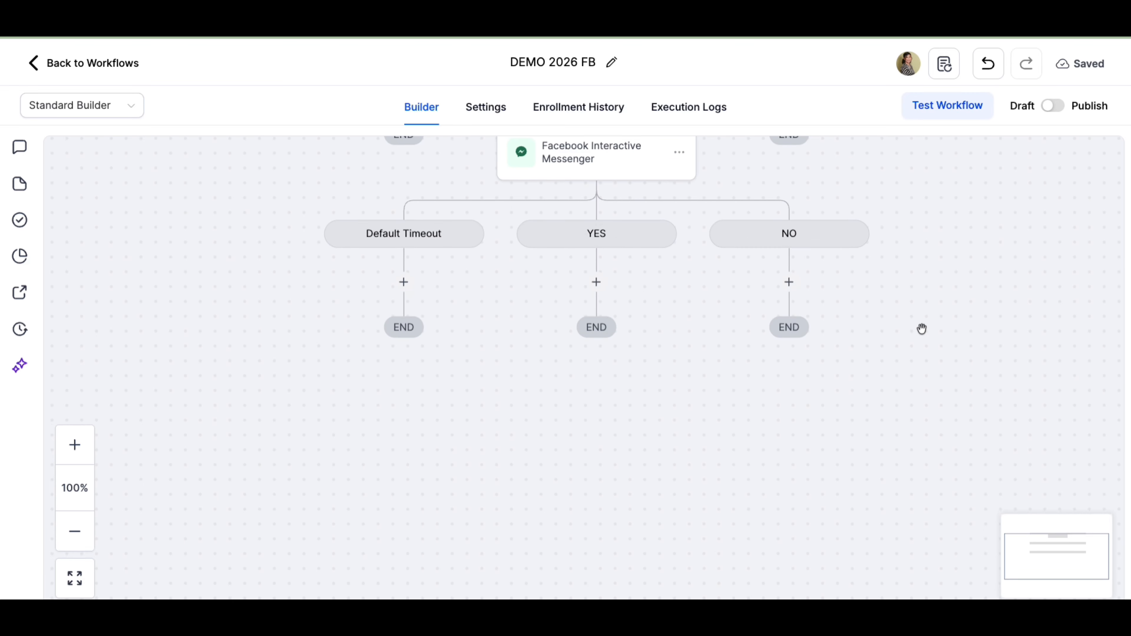
pyautogui.scroll(4, 922, 328)
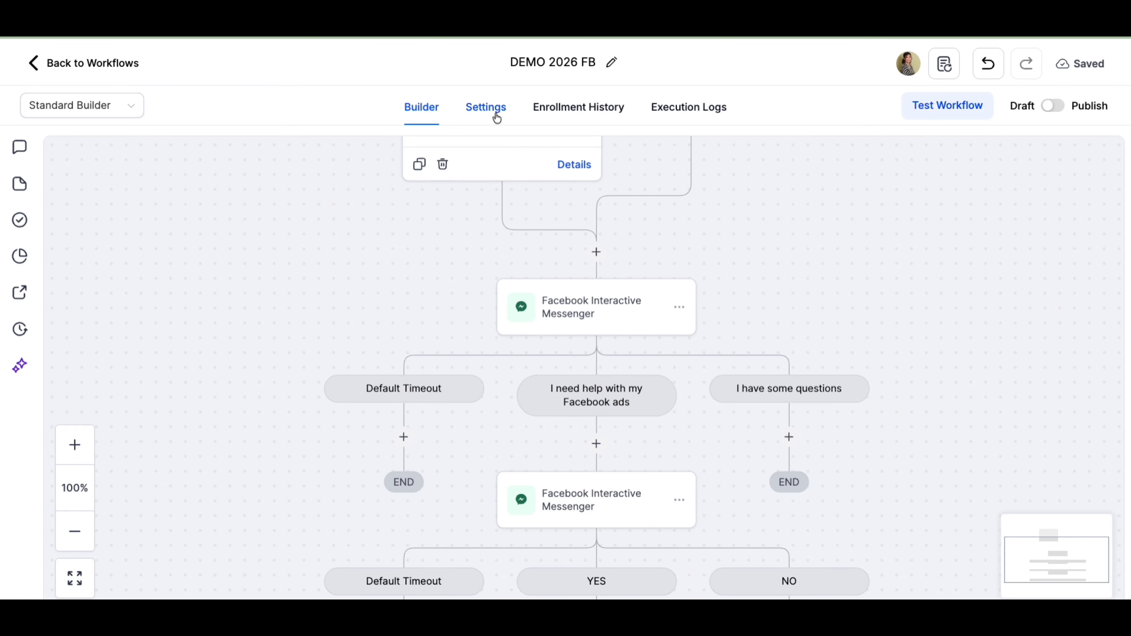
# - In workflow settings, turn off Allow re-entry and Allow multiple Opportunities, and turn on Stop on response
pyautogui.click(497, 117)
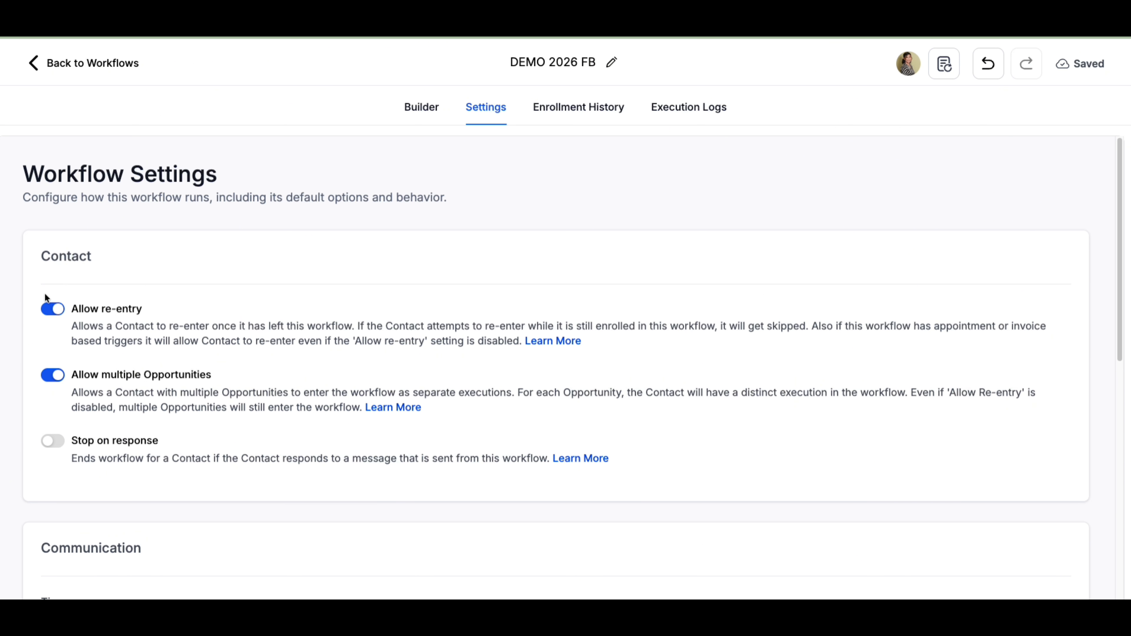
pyautogui.click(51, 310)
pyautogui.click(52, 375)
pyautogui.click(58, 443)
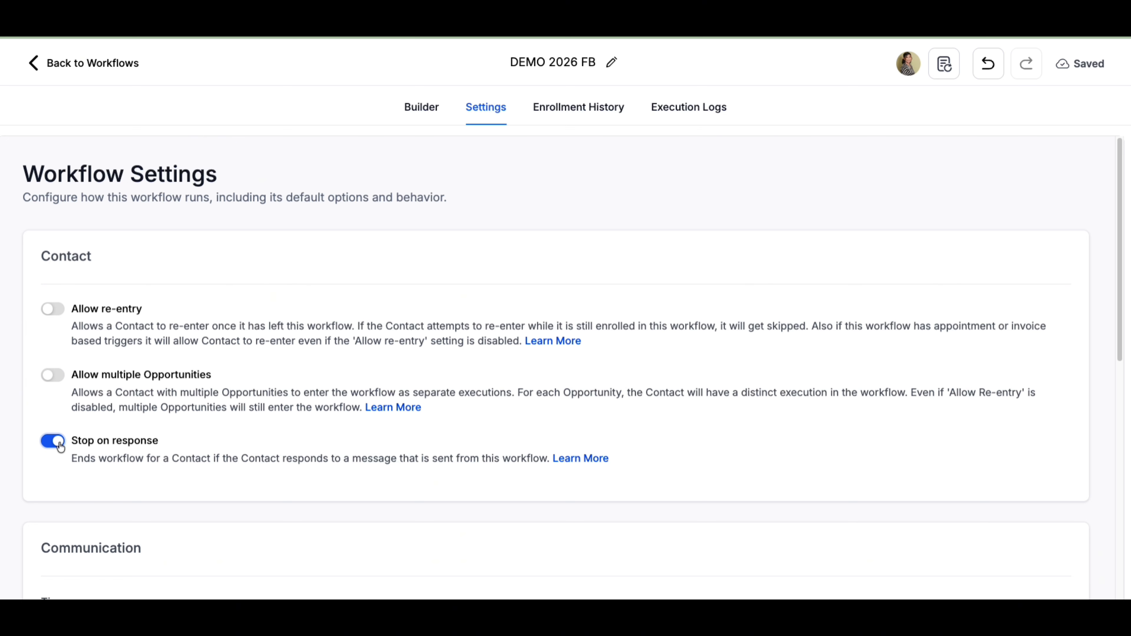
pyautogui.scroll(-10, 134, 441)
pyautogui.click(230, 422)
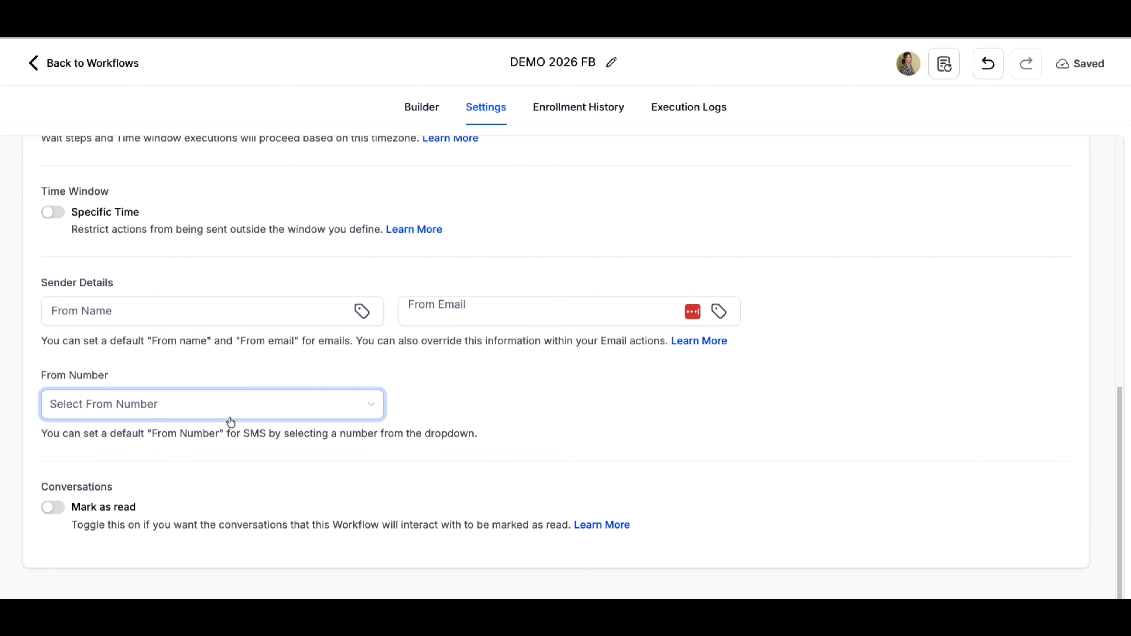
pyautogui.scroll(5, 236, 410)
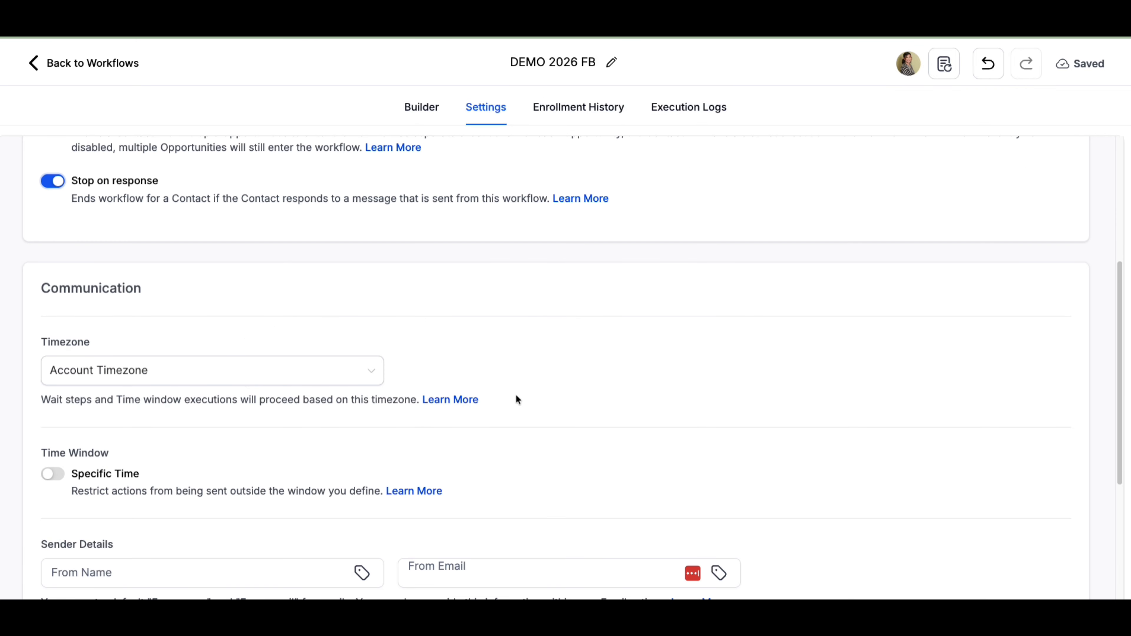
# - Return to the workflow list and create a new workflow from scratch
pyautogui.click(125, 66)
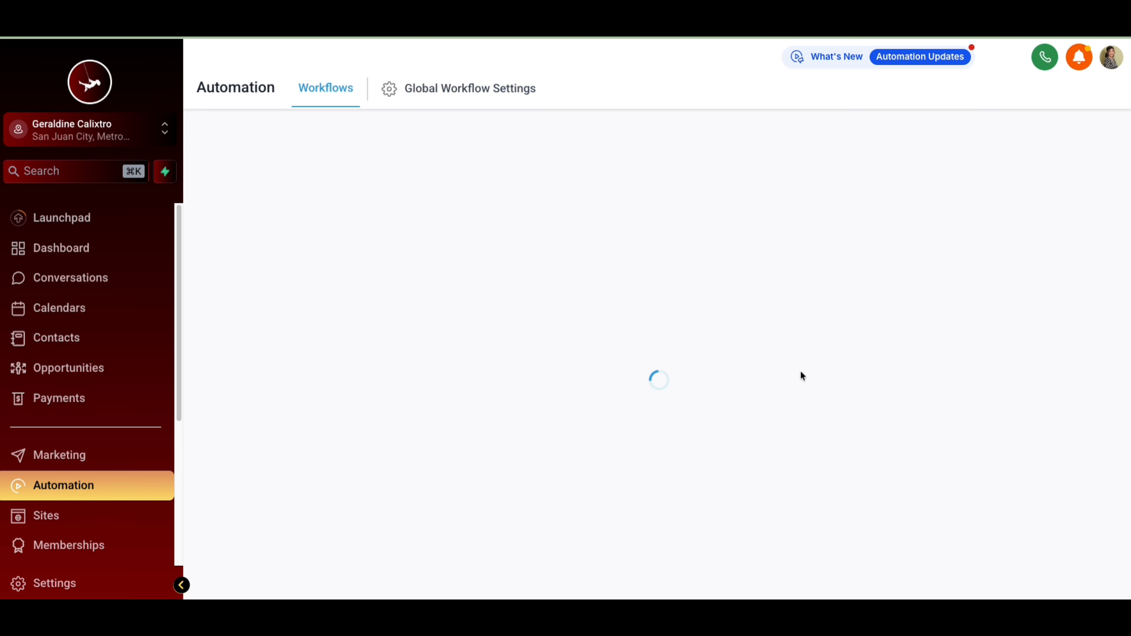
pyautogui.click(308, 376)
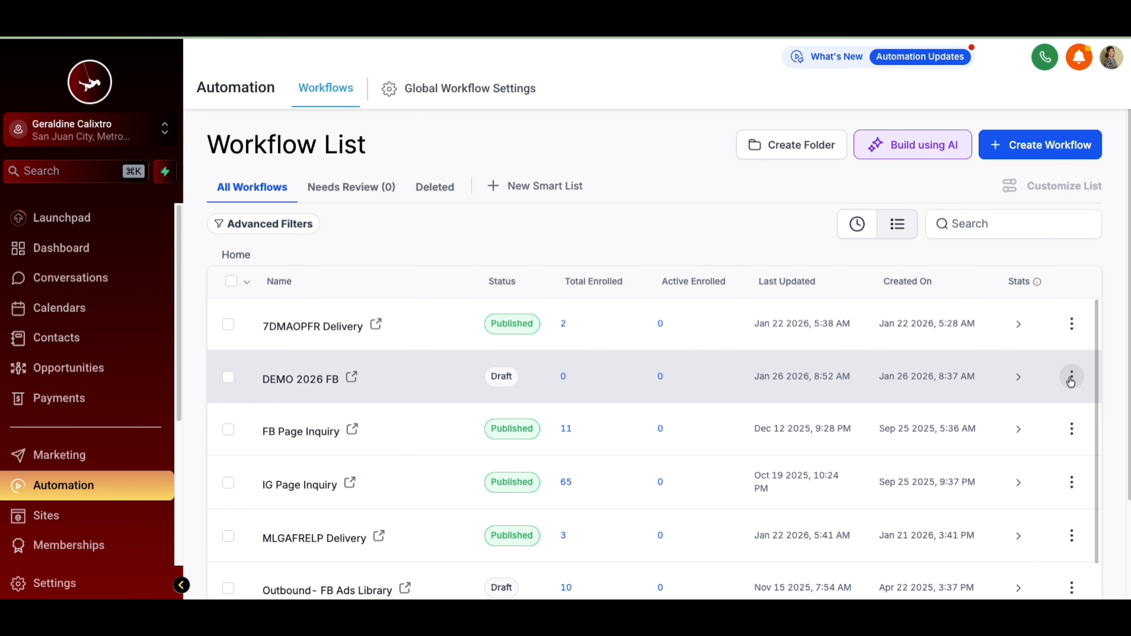
pyautogui.click(1071, 379)
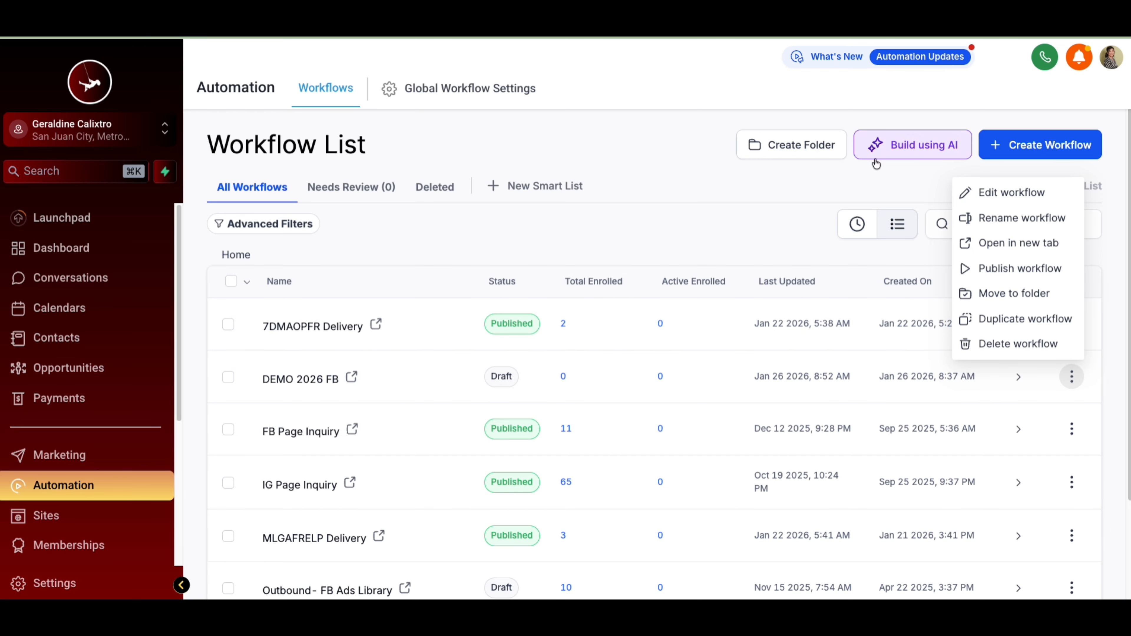
pyautogui.click(1042, 150)
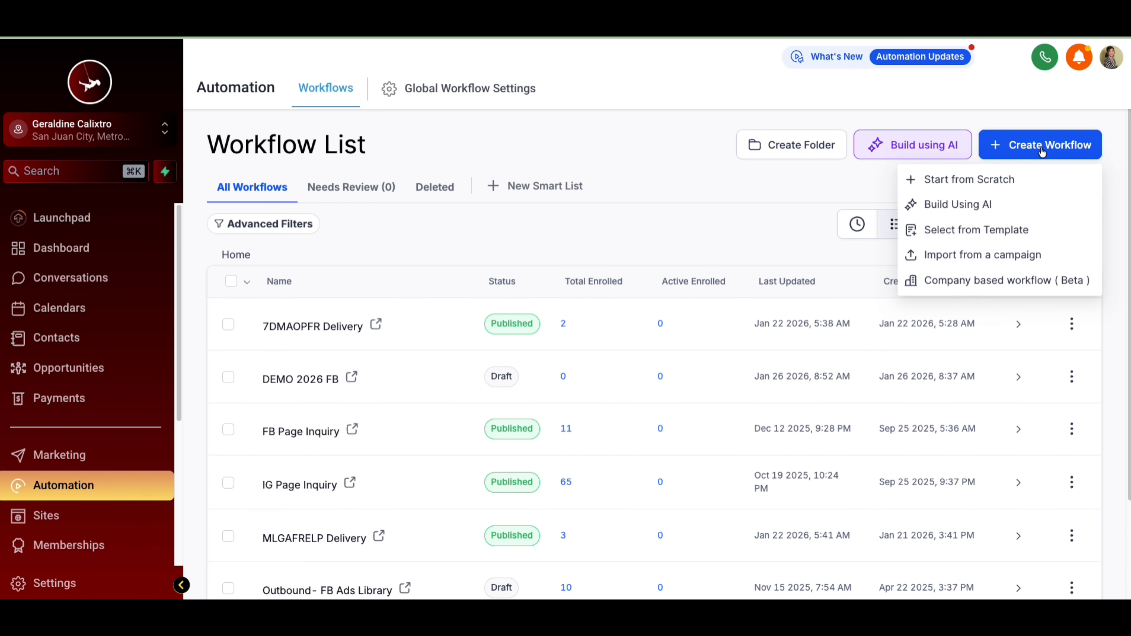
pyautogui.click(1007, 174)
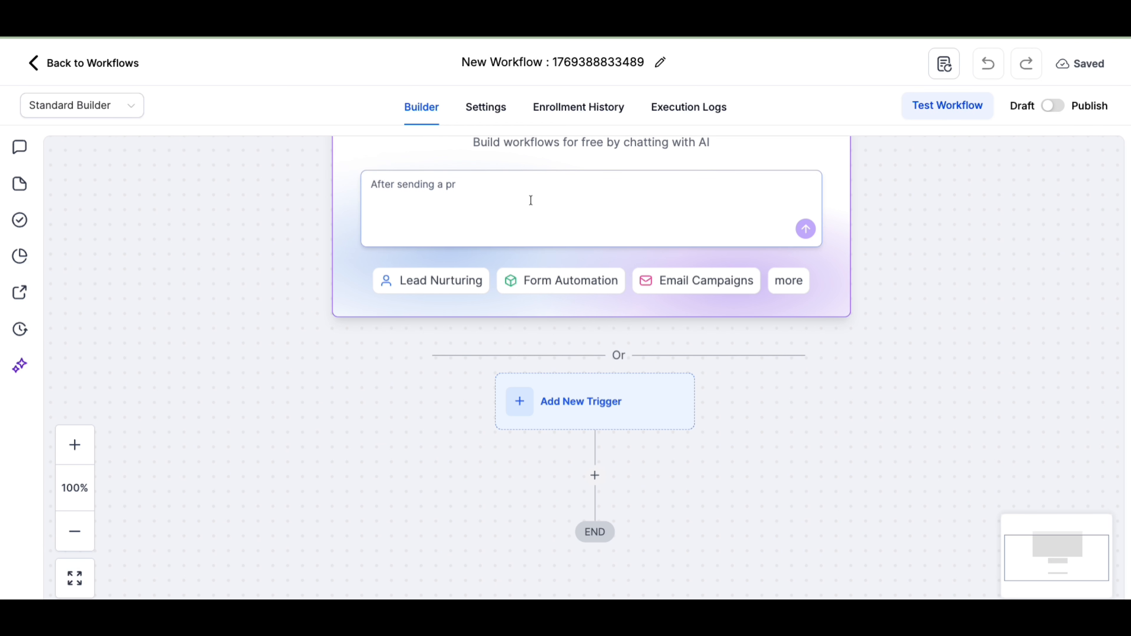
# - Rename the new workflow to DEMO 2026 IG
pyautogui.click(582, 65)
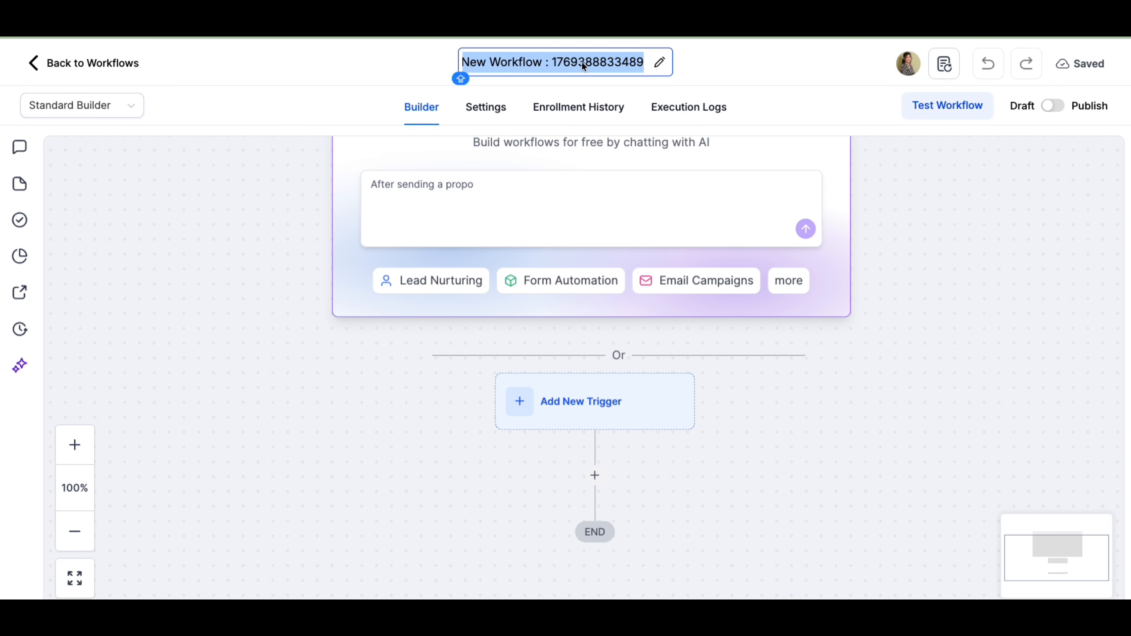
pyautogui.write('DEMO 2026 I')
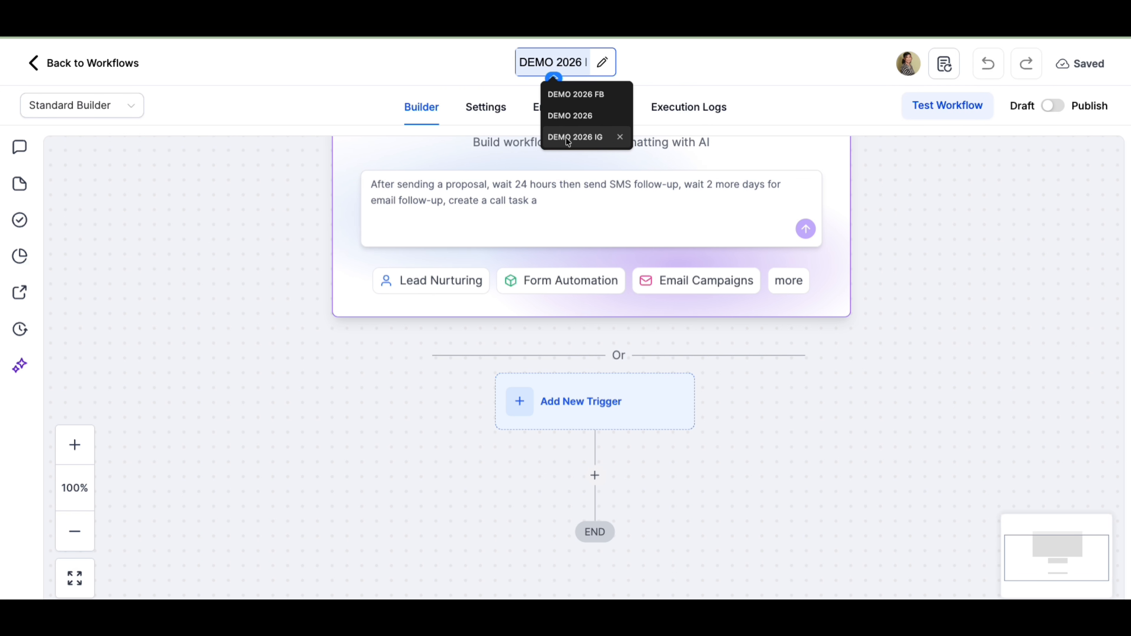
pyautogui.click(568, 141)
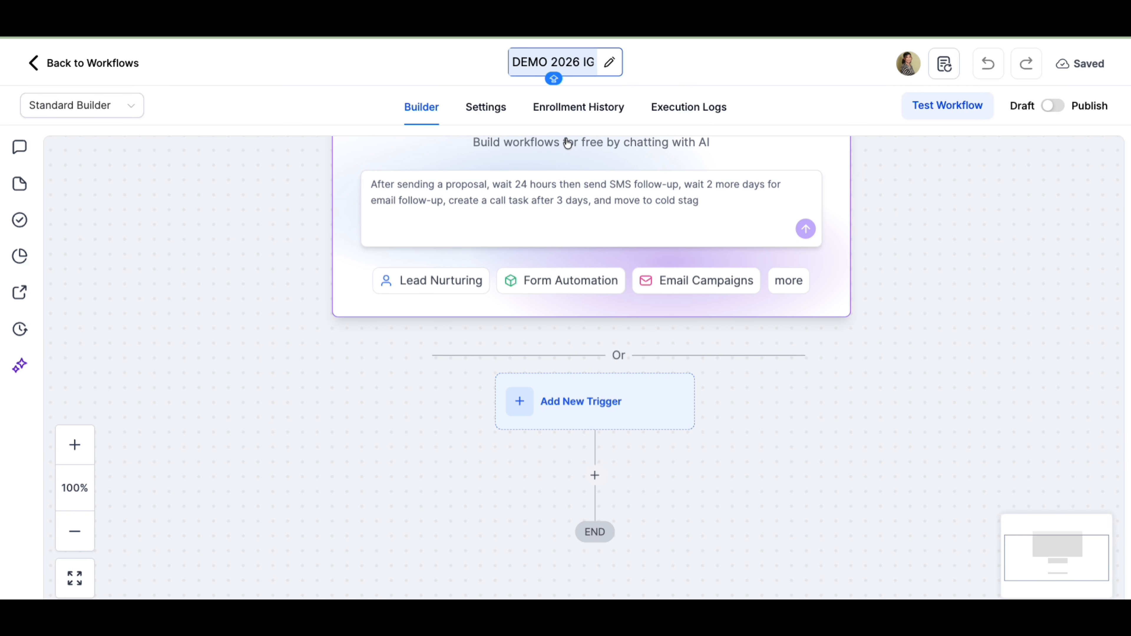
pyautogui.click(695, 56)
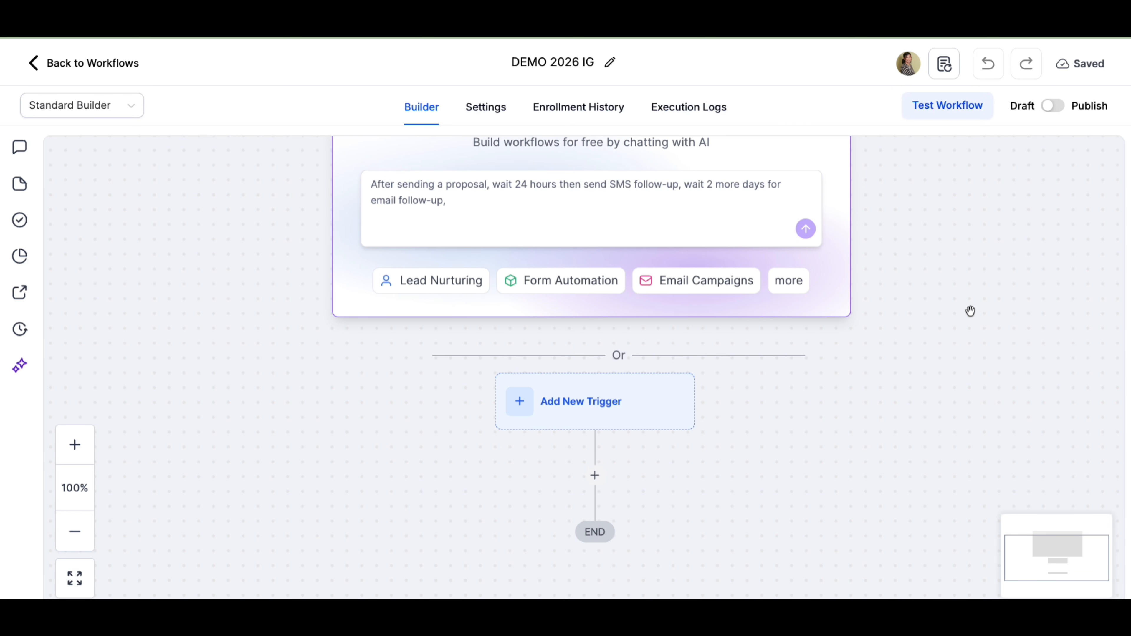
# - Add a Customer Replied trigger to the new workflow
pyautogui.scroll(-1, 971, 309)
pyautogui.scroll(3, 921, 366)
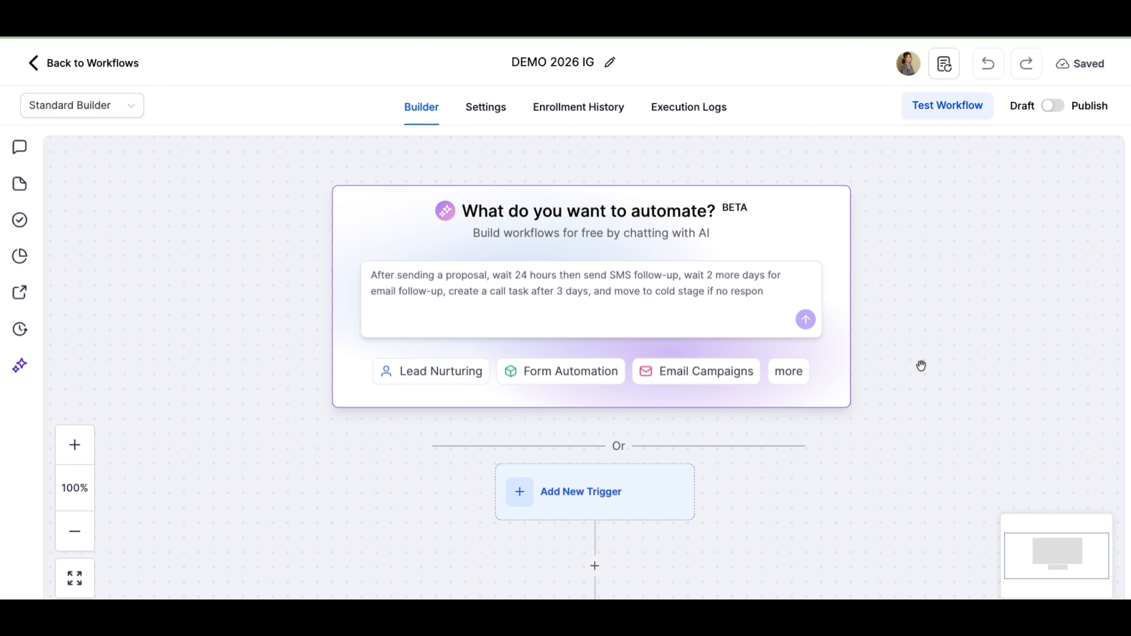
pyautogui.scroll(-3, 922, 366)
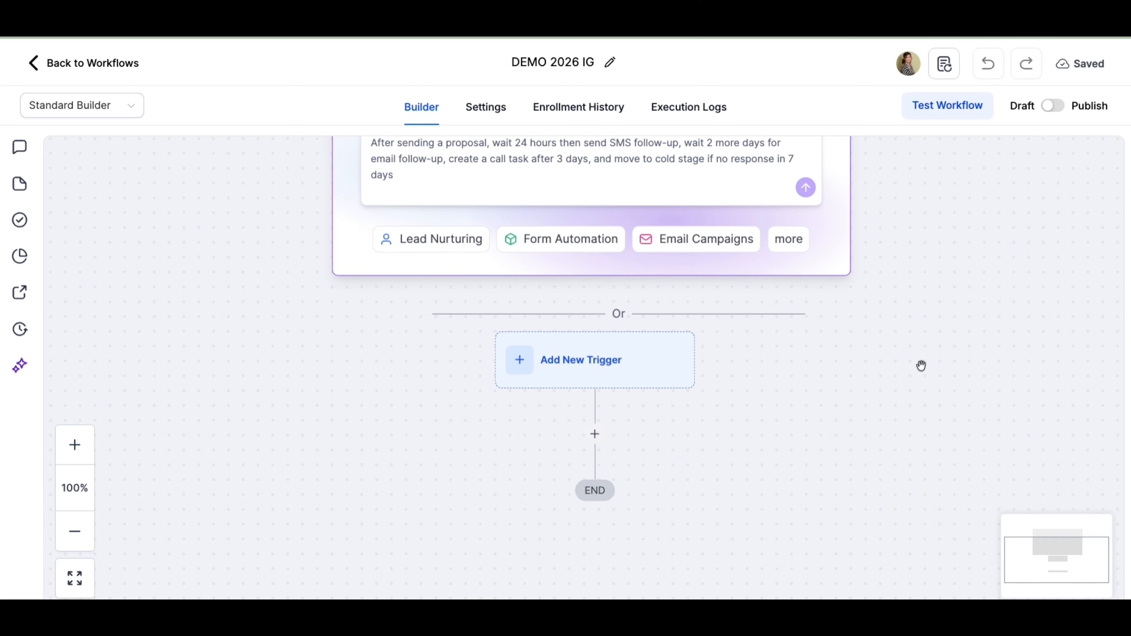
pyautogui.click(583, 367)
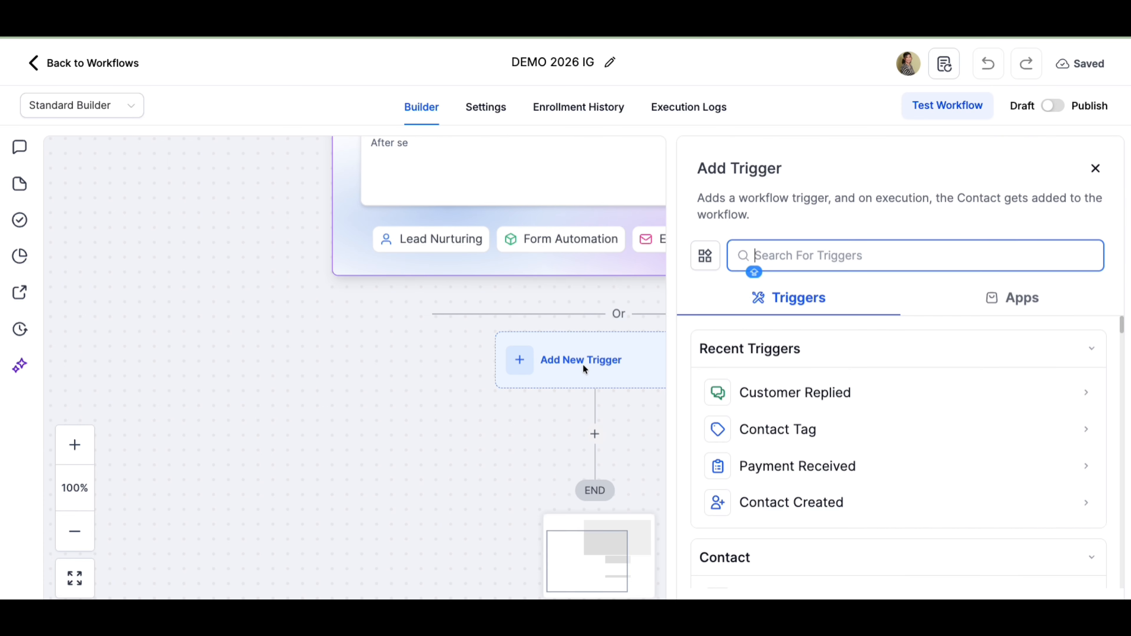
pyautogui.click(848, 399)
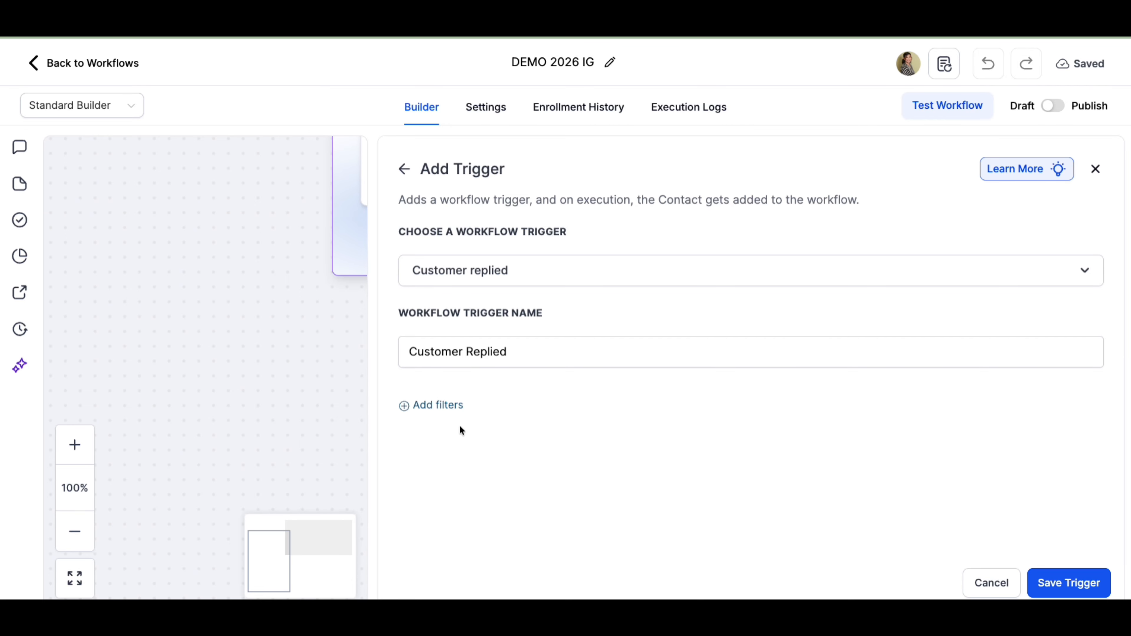
# - Filter the trigger to Reply channel Instagram DM and save the trigger
pyautogui.click(430, 408)
pyautogui.click(502, 437)
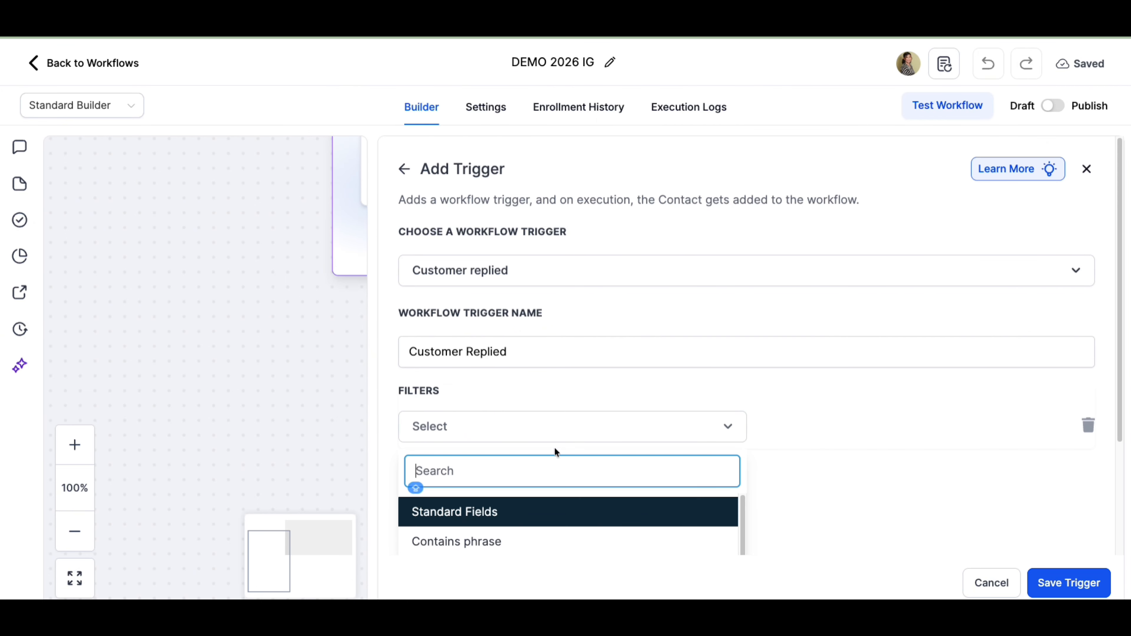
pyautogui.scroll(-3, 557, 448)
pyautogui.scroll(-3, 485, 499)
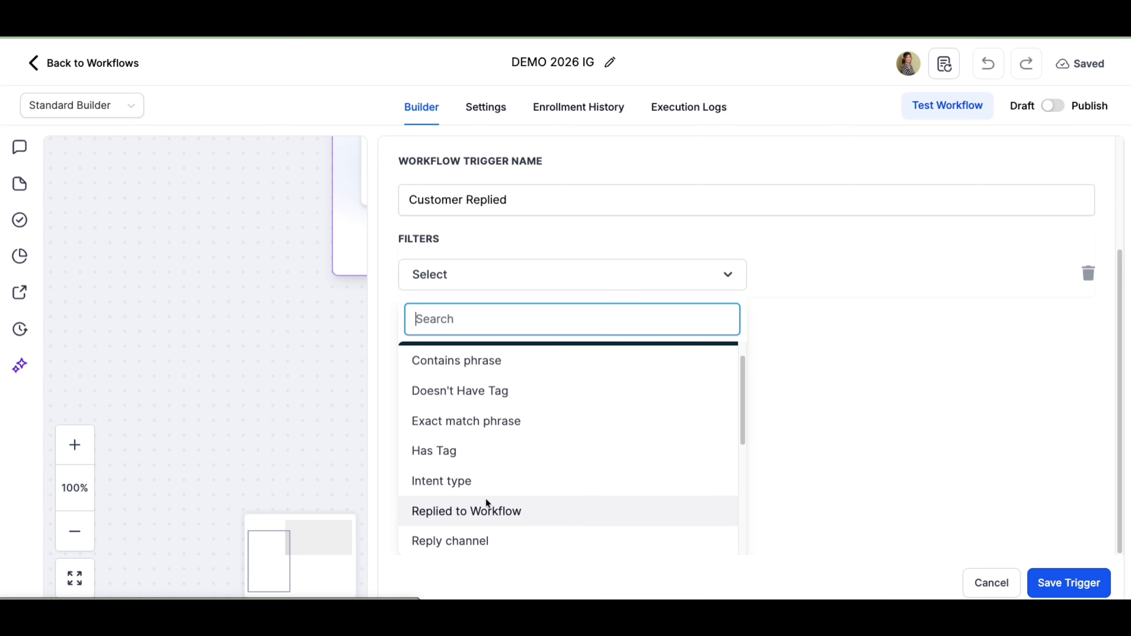
pyautogui.click(476, 434)
pyautogui.click(804, 431)
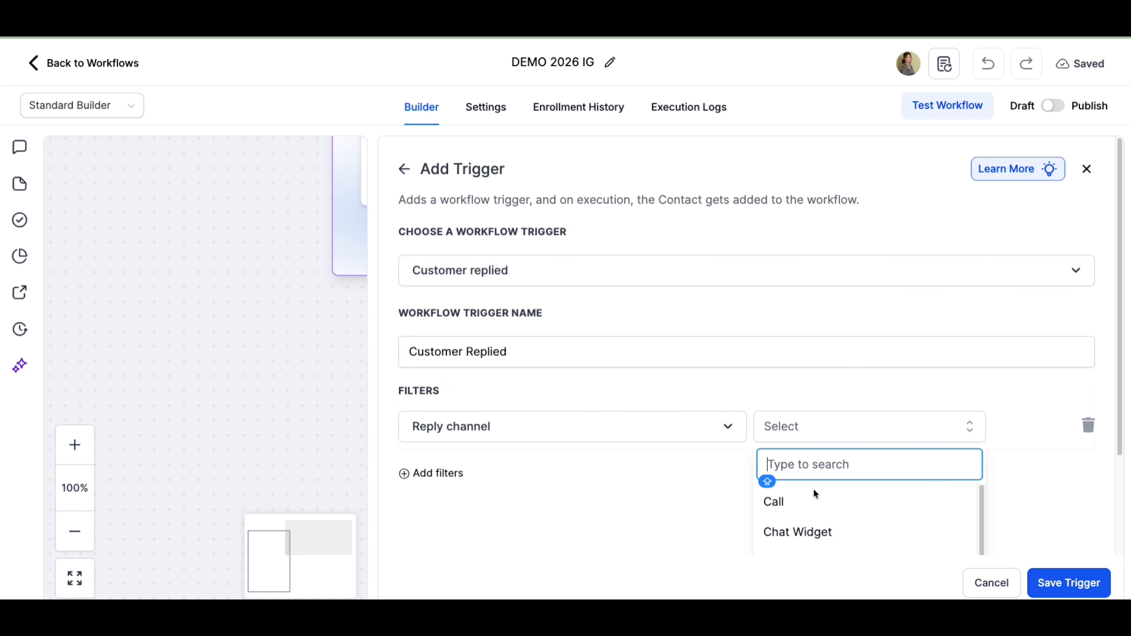
pyautogui.scroll(-4, 815, 500)
pyautogui.click(811, 552)
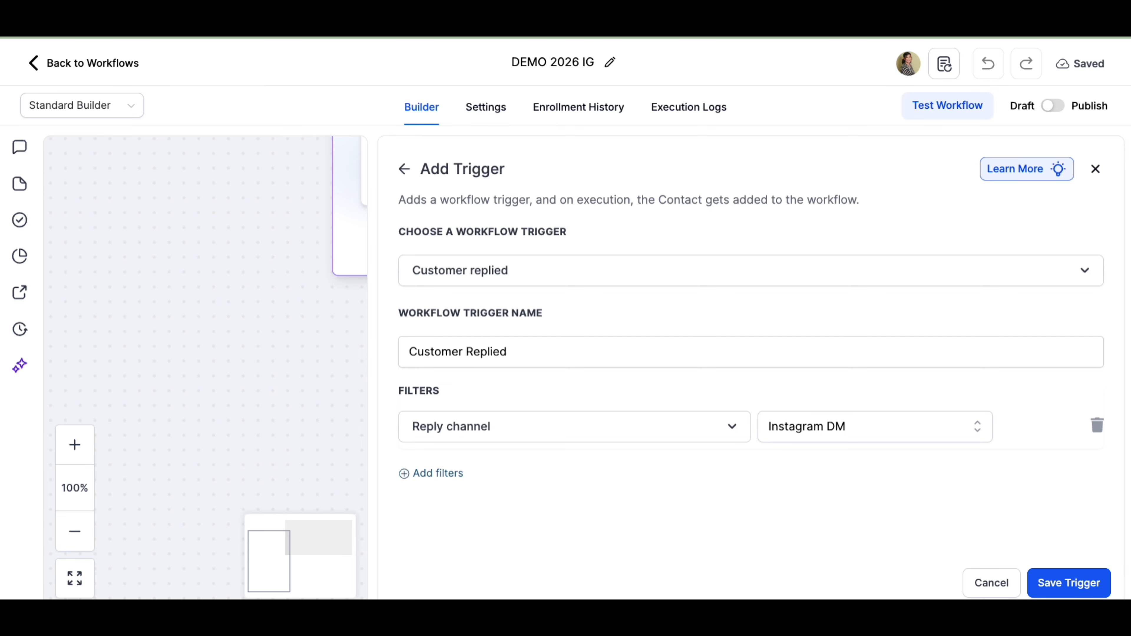
pyautogui.click(1045, 585)
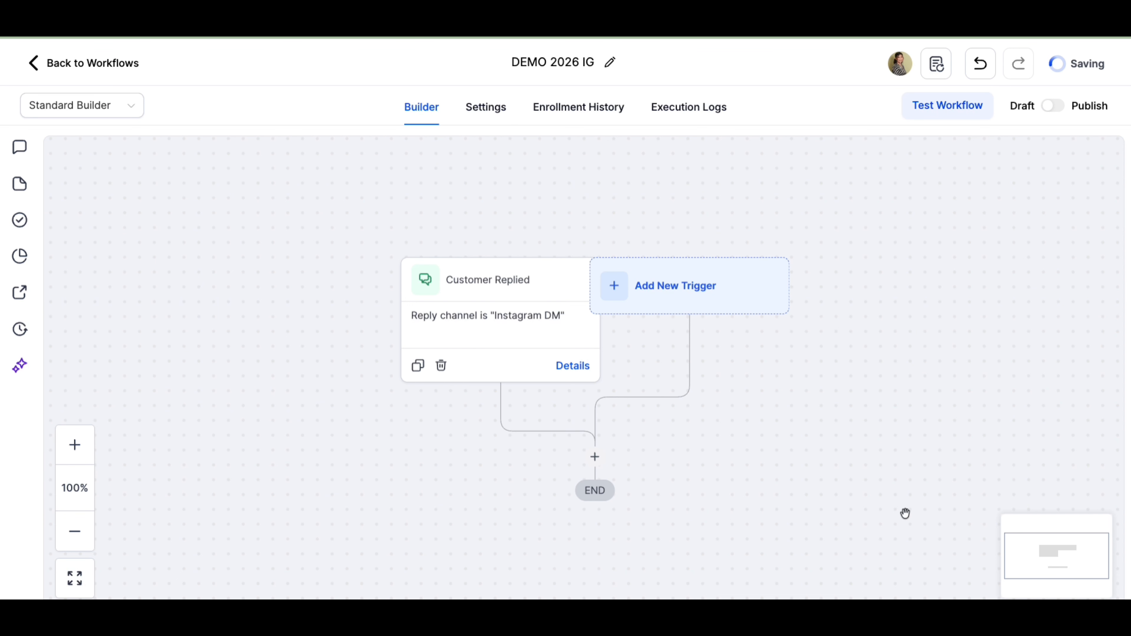
# - Add an Instagram Interactive Messenger action after the trigger with reply type Reply to DM
pyautogui.click(595, 457)
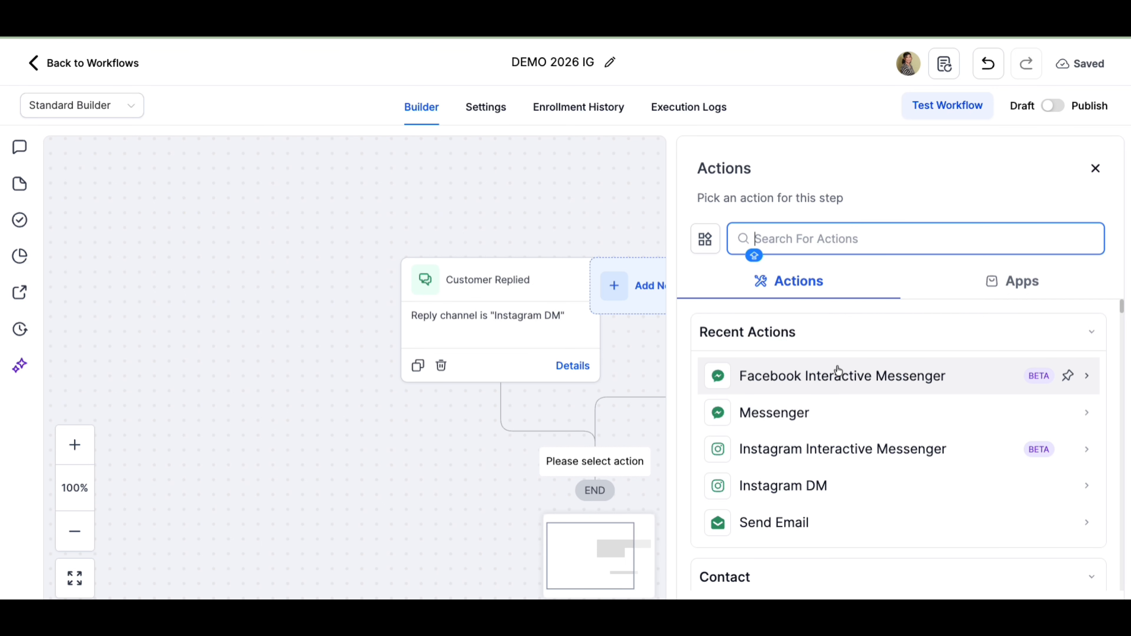
pyautogui.scroll(-2, 829, 474)
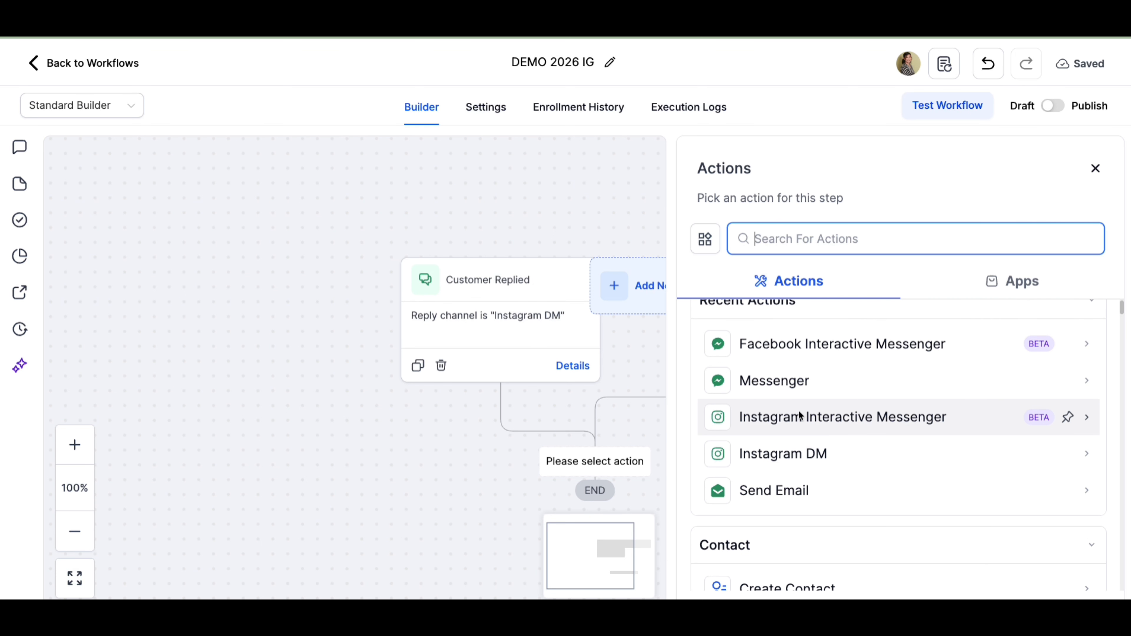
pyautogui.click(799, 416)
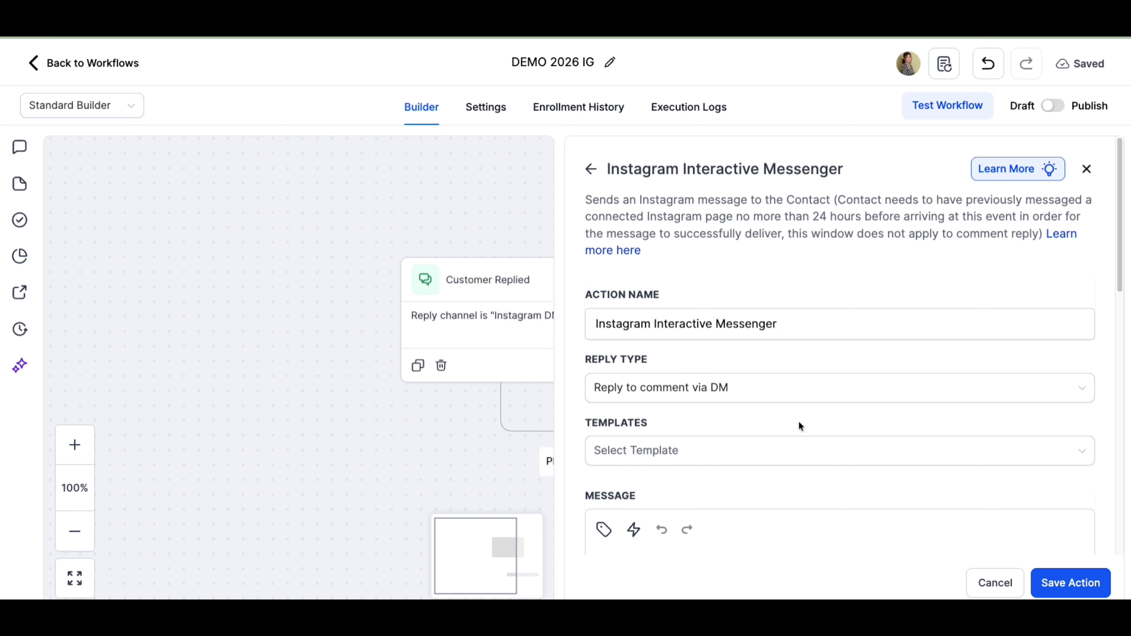
pyautogui.click(677, 387)
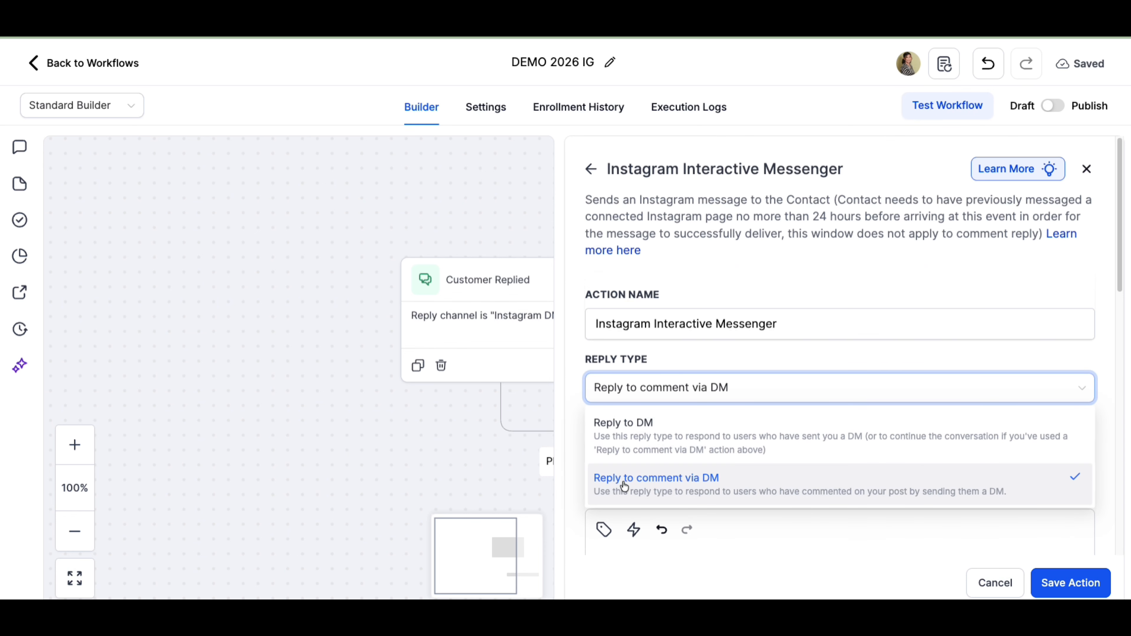
pyautogui.click(731, 447)
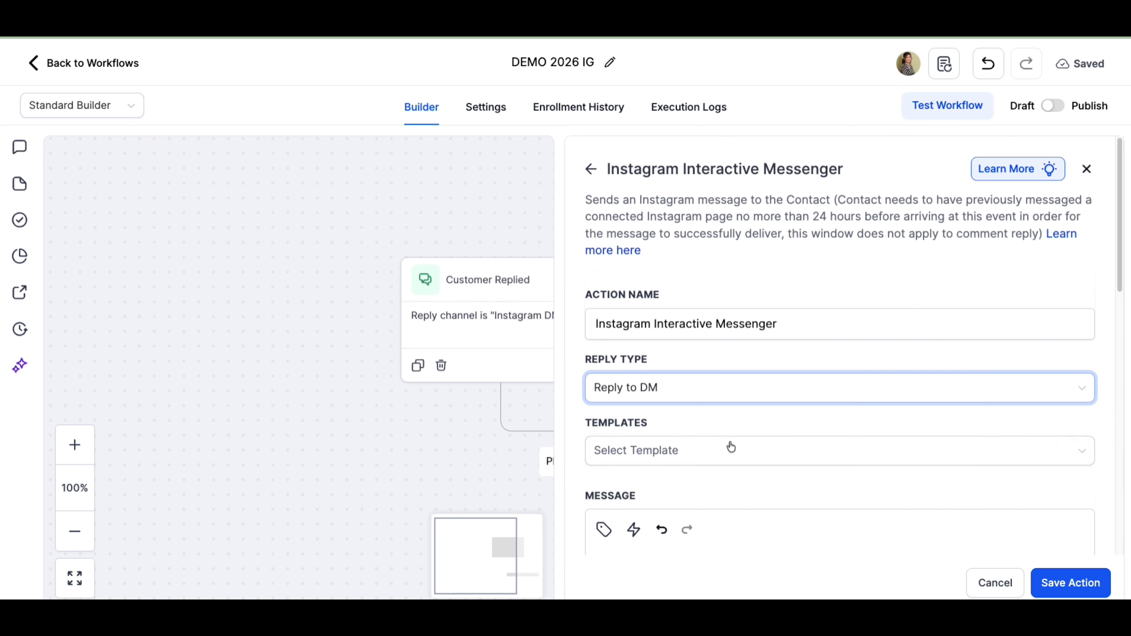
pyautogui.scroll(-6, 730, 441)
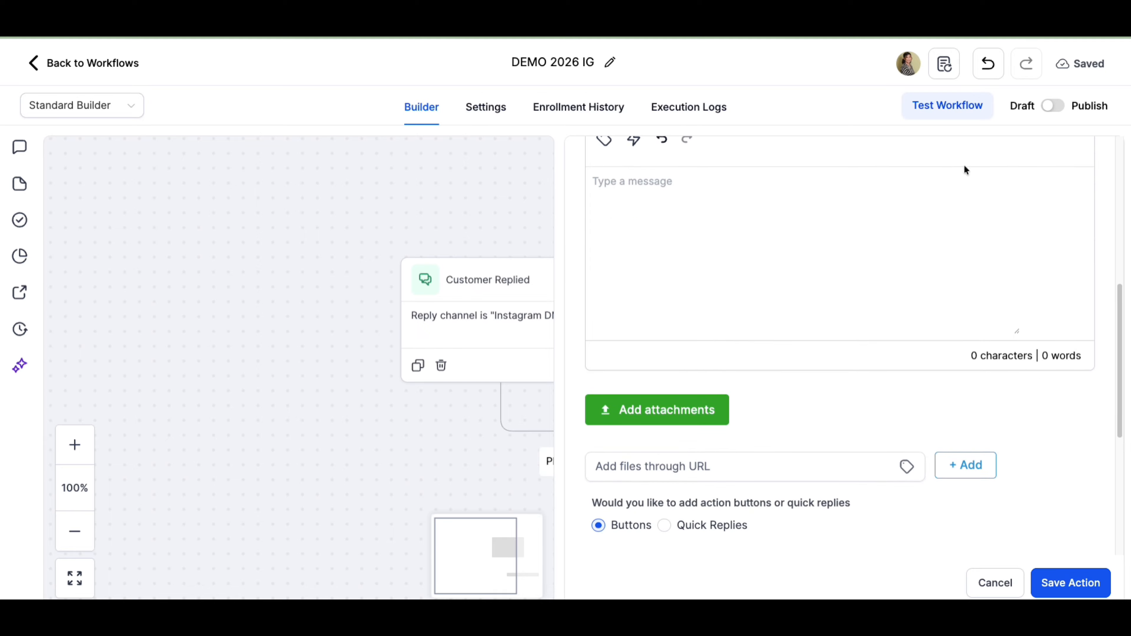
# - Insert the contact's First Name custom value into the message body
pyautogui.scroll(-1, 651, 398)
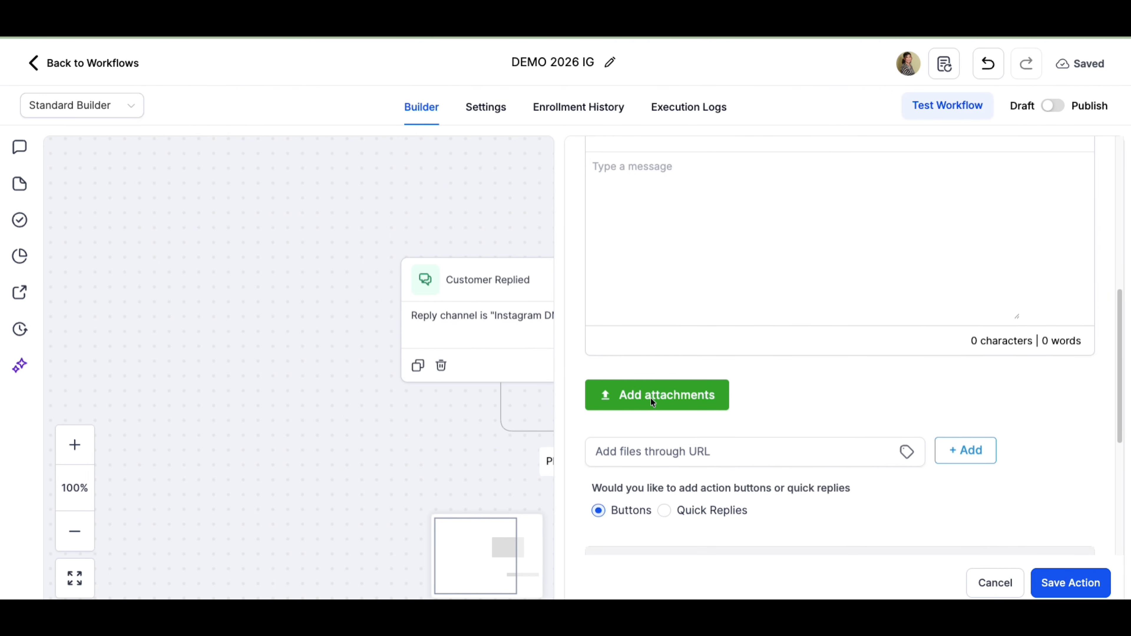
pyautogui.scroll(4, 636, 372)
pyautogui.click(604, 346)
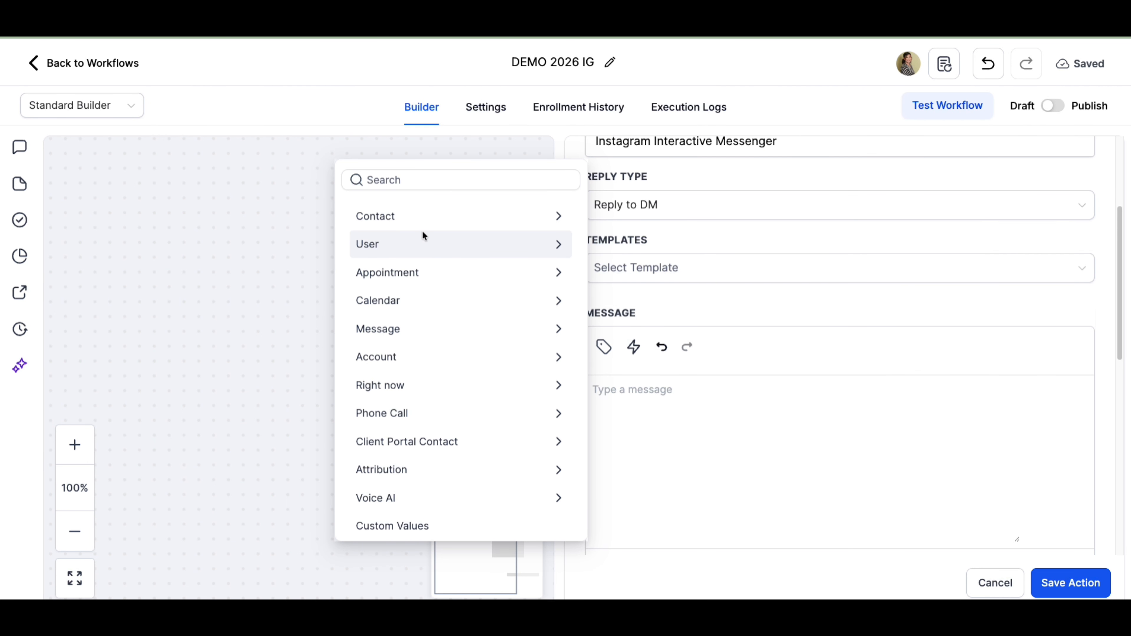
pyautogui.click(422, 221)
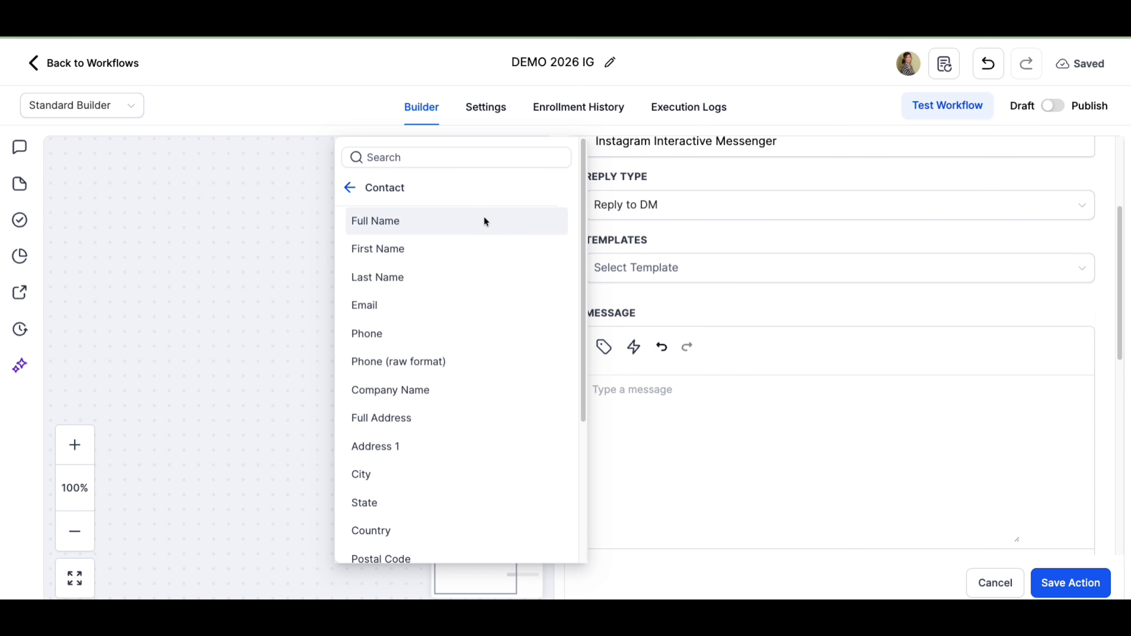
pyautogui.click(424, 249)
pyautogui.click(592, 390)
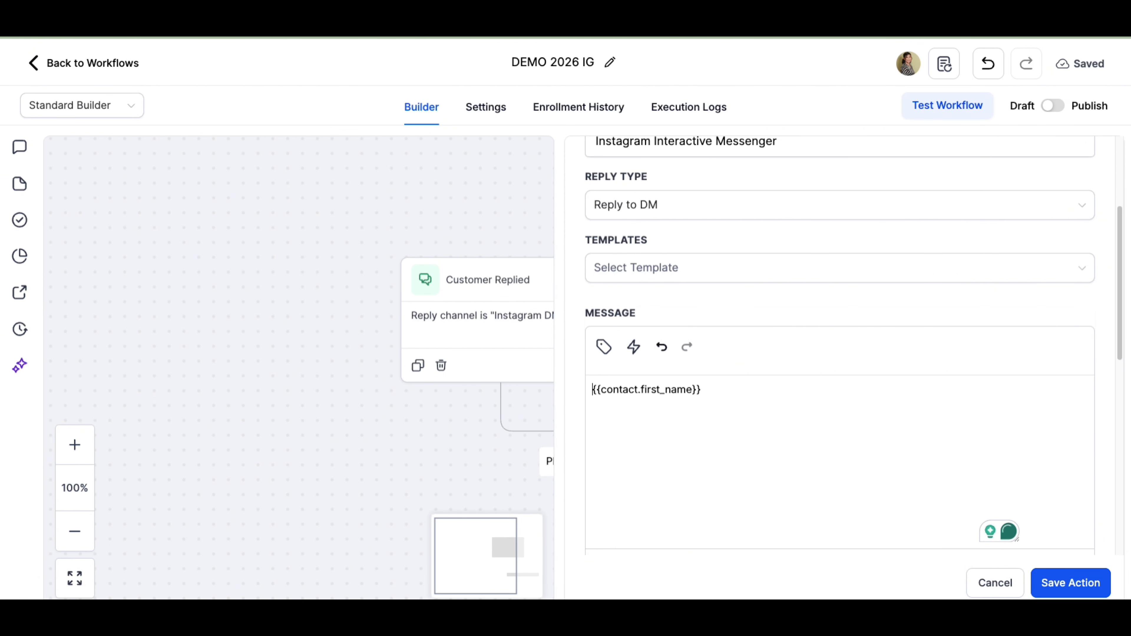
# - Complete the message so it reads "Hi {{contact.first_name}}. How can I help?"
pyautogui.write('h')
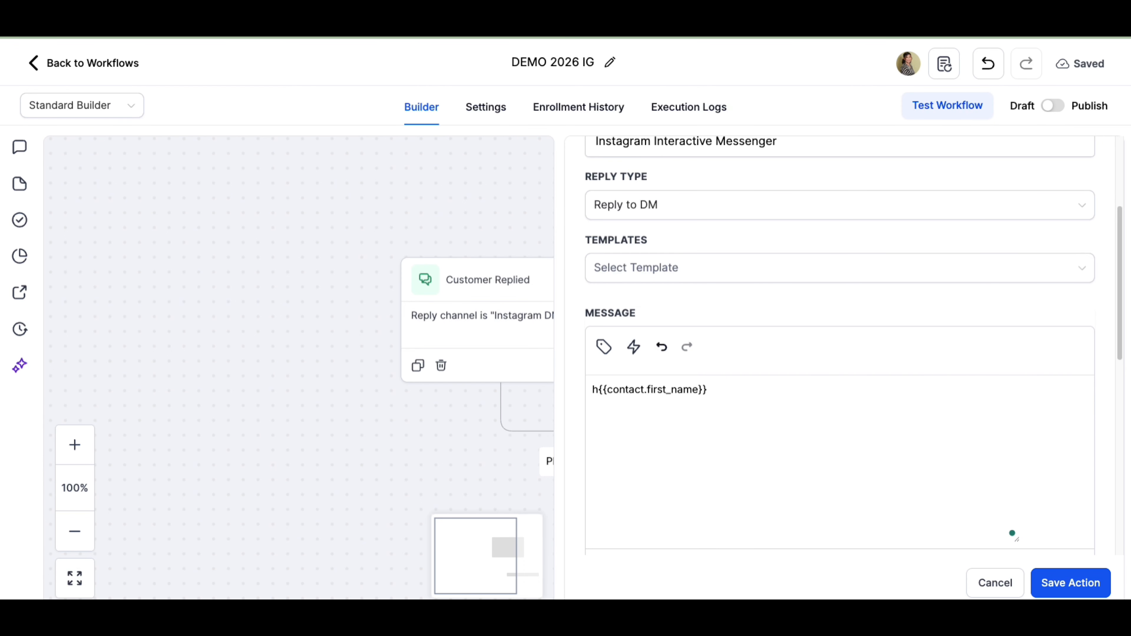
pyautogui.press('BackSpace')
pyautogui.write('Hi')
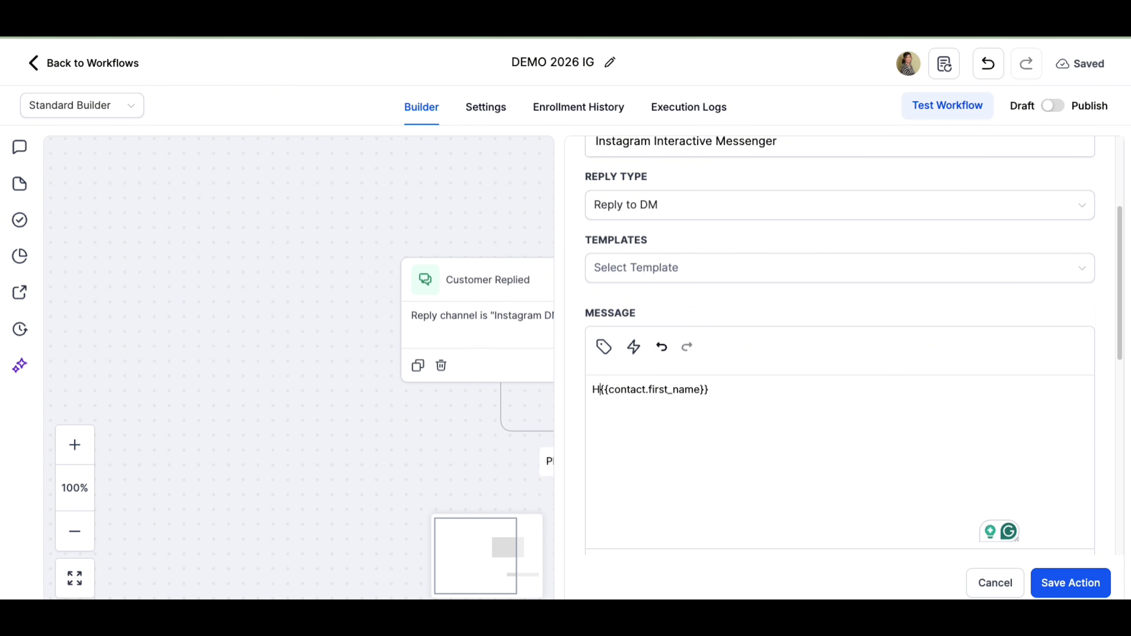
pyautogui.click(743, 392)
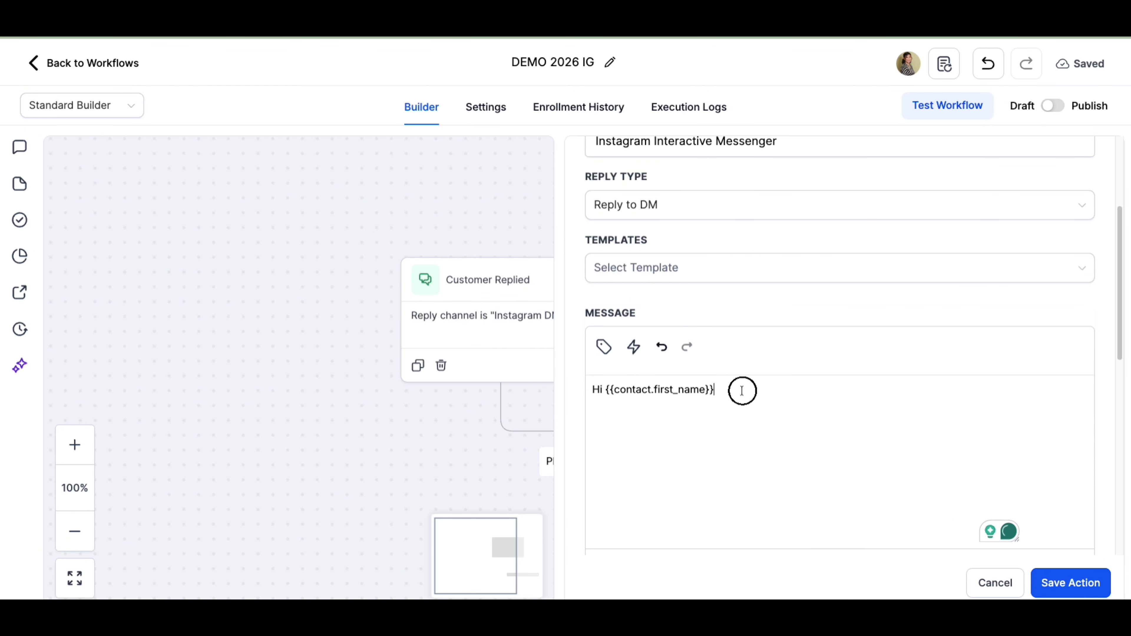
pyautogui.write('. How ca')
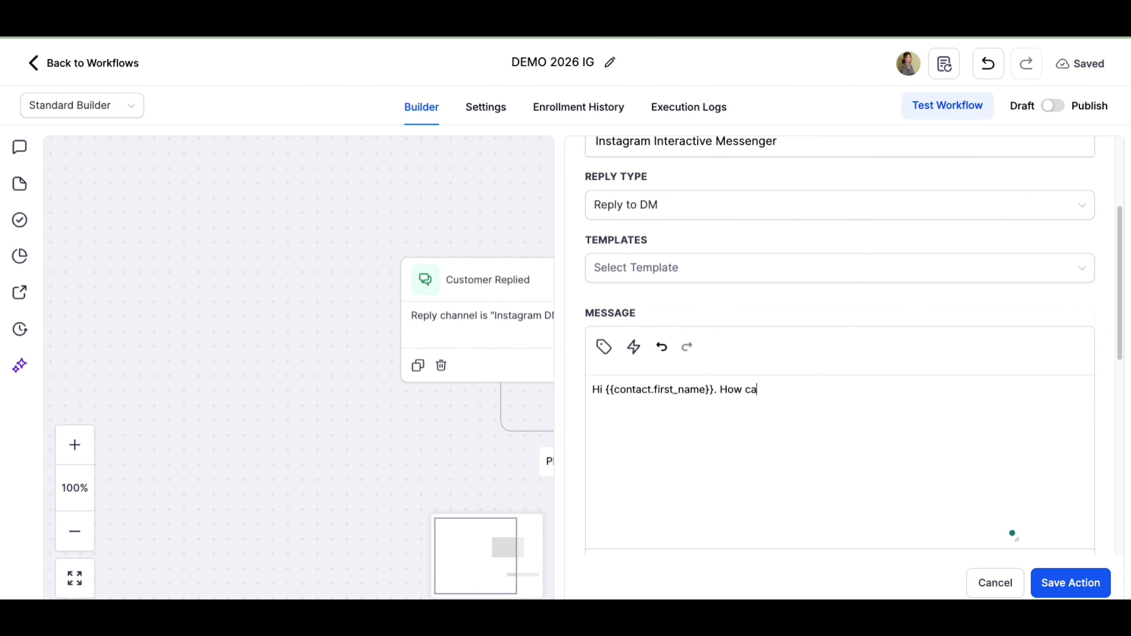
pyautogui.write('n I help?')
# - Review the remaining settings of the Instagram Interactive Messenger action
pyautogui.scroll(-5, 920, 502)
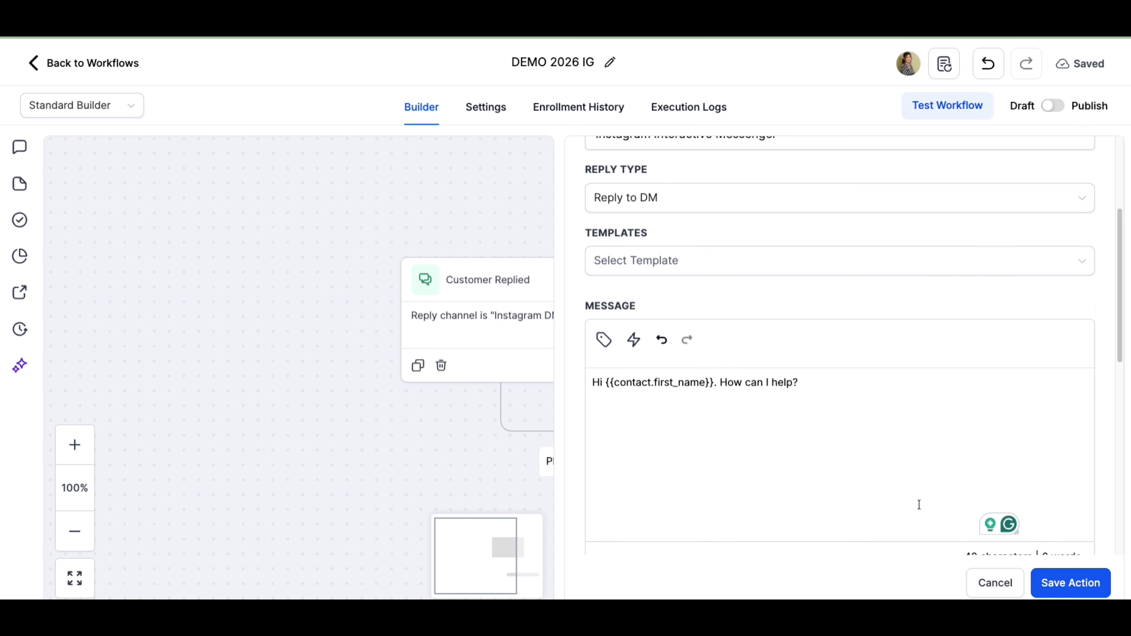
pyautogui.scroll(-1, 924, 446)
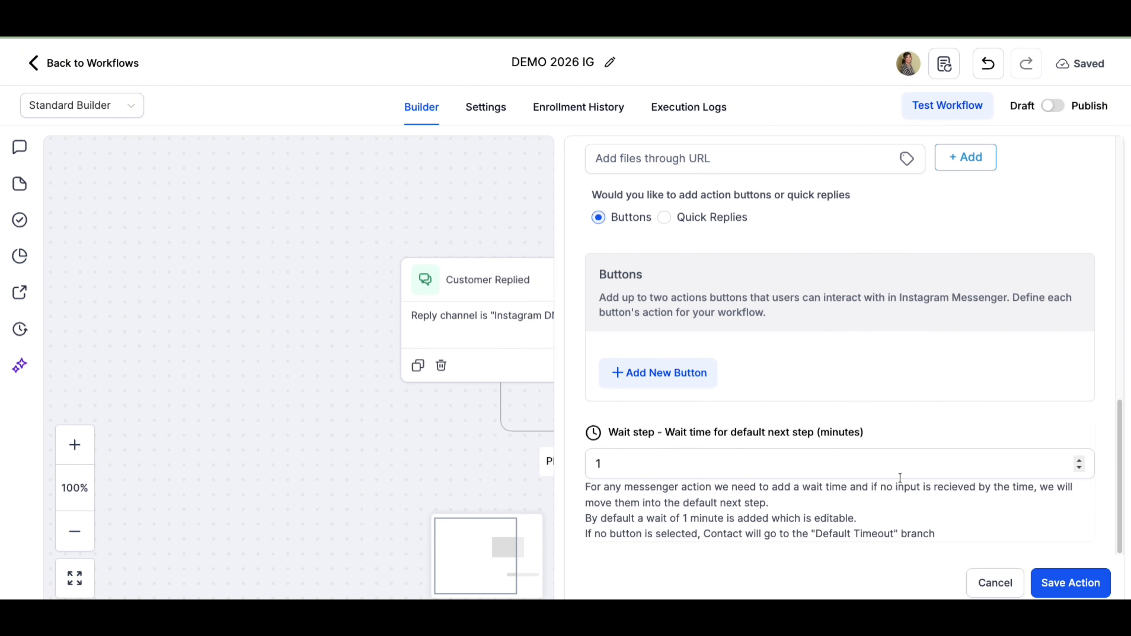
pyautogui.scroll(5, 889, 485)
pyautogui.scroll(-4, 889, 481)
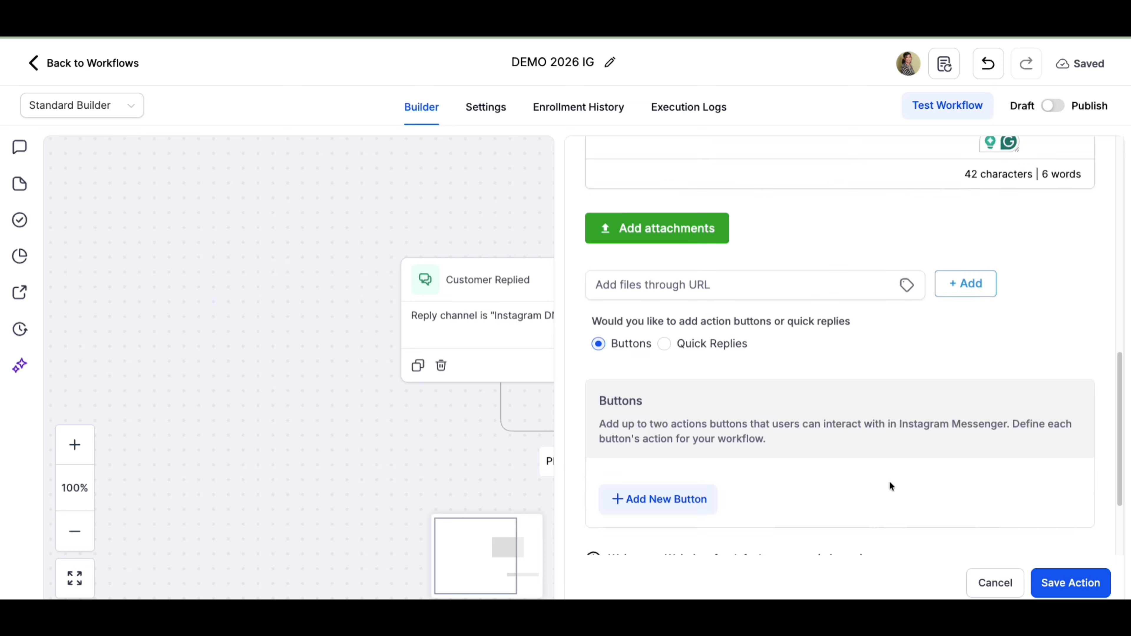
pyautogui.scroll(2, 889, 482)
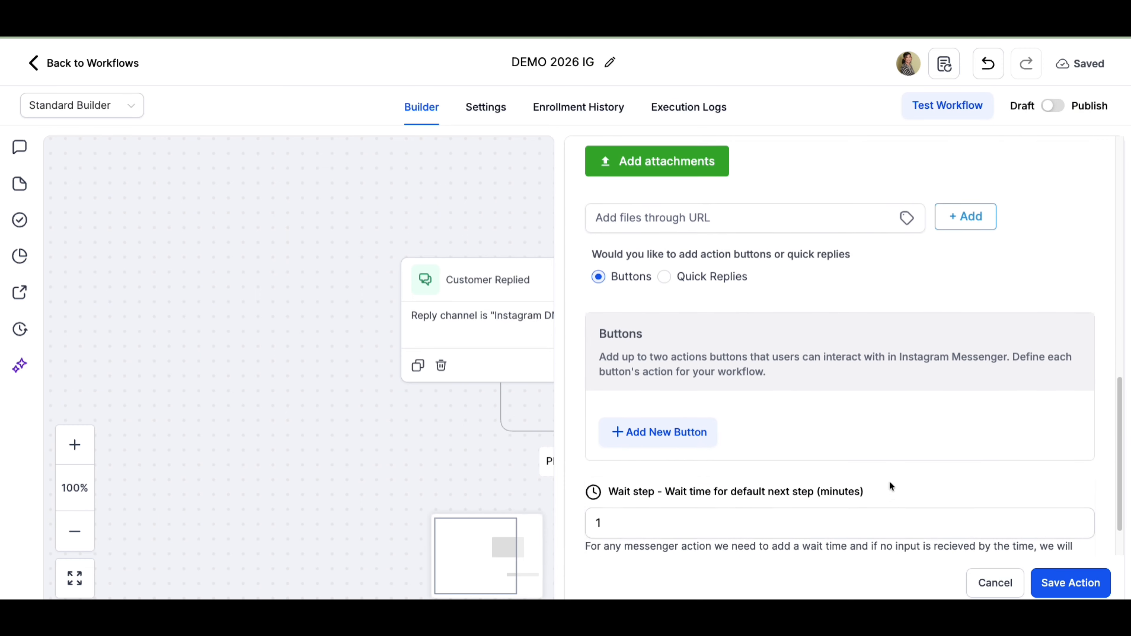
pyautogui.scroll(10, 889, 481)
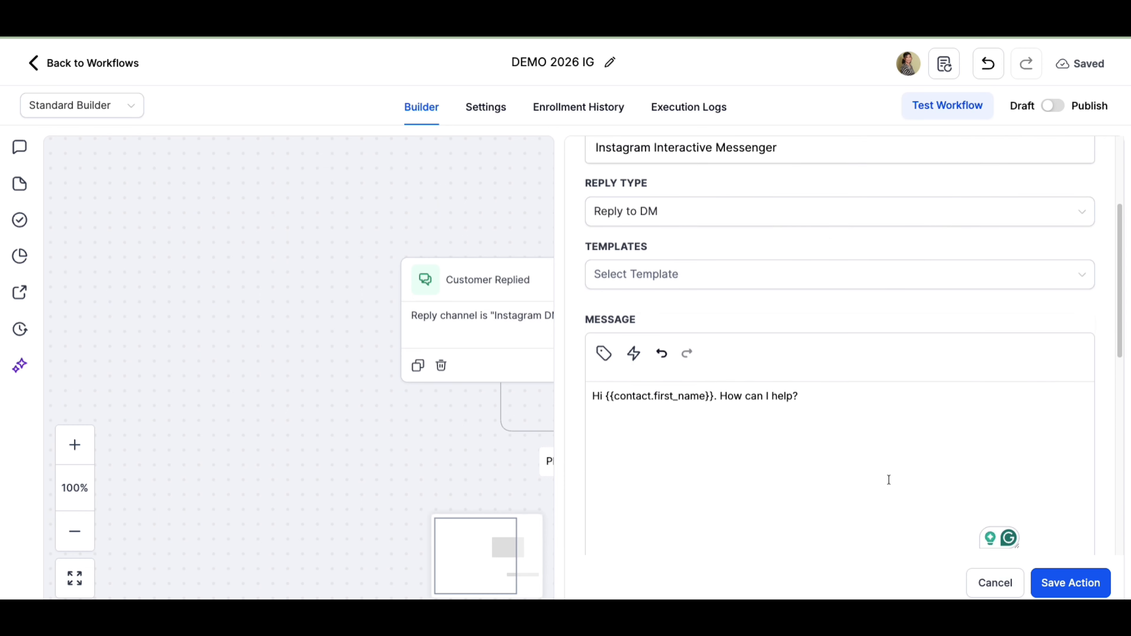
pyautogui.scroll(-5, 889, 479)
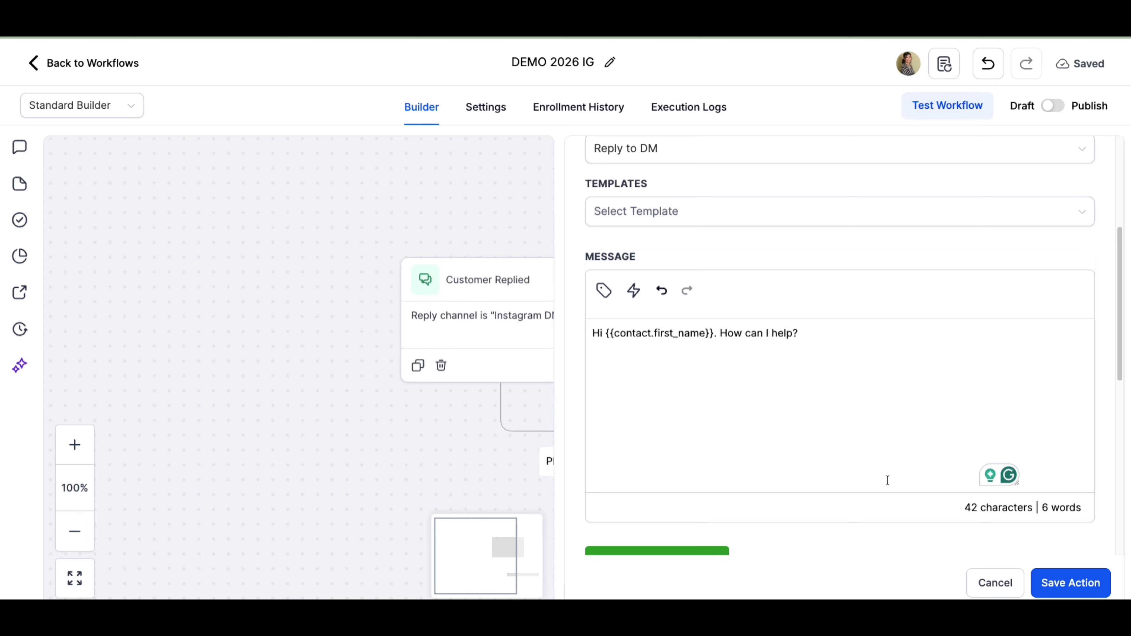
pyautogui.scroll(-4, 889, 480)
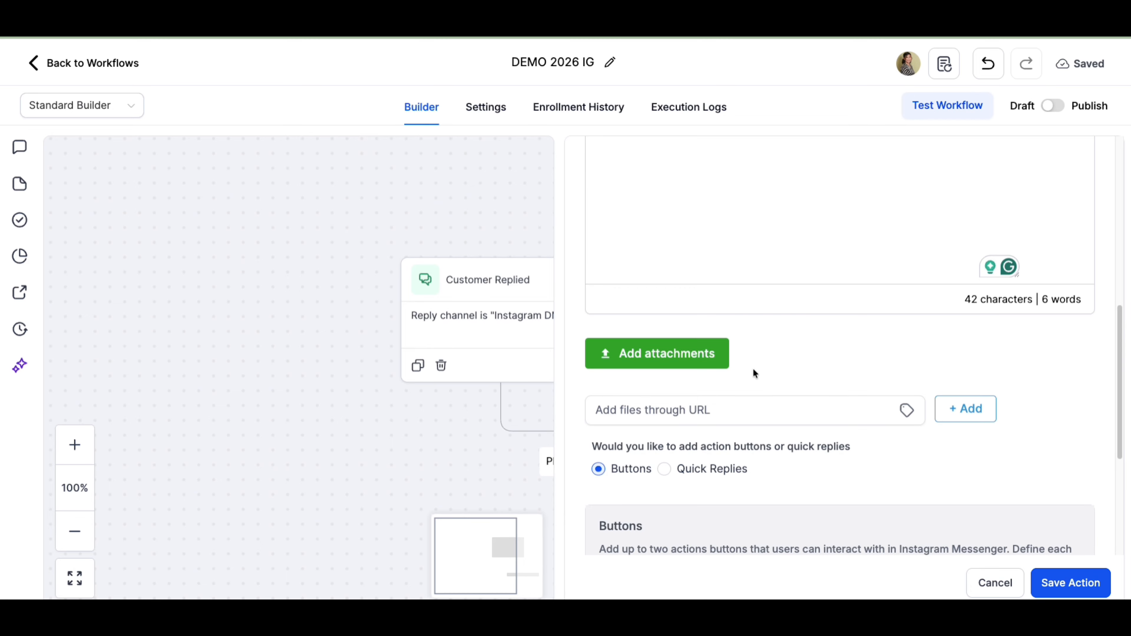
pyautogui.scroll(-3, 765, 426)
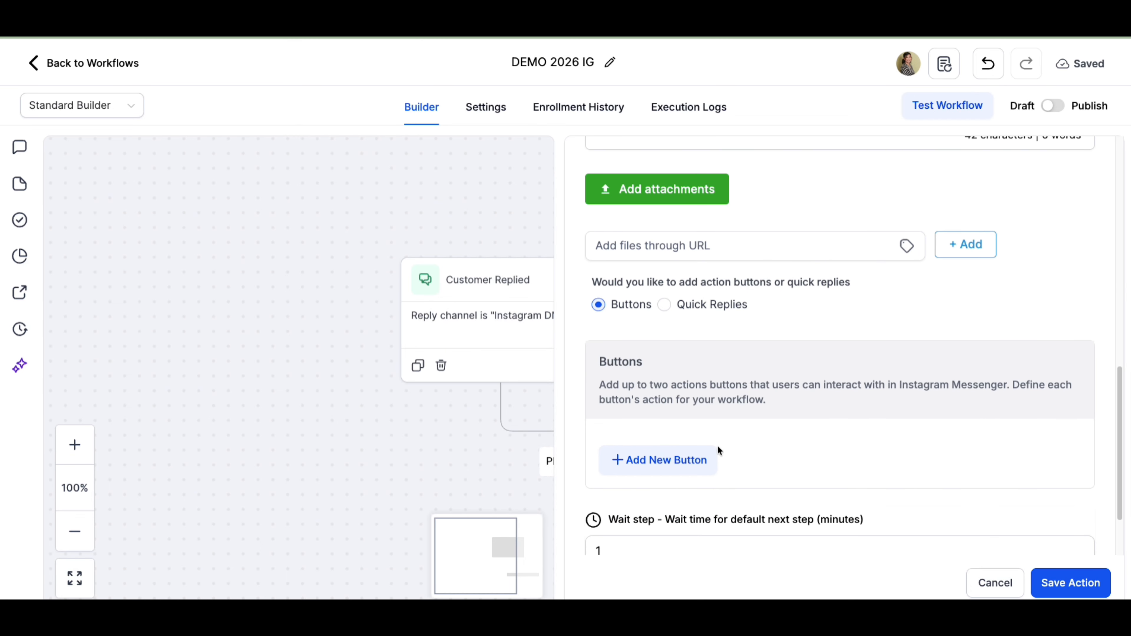
pyautogui.scroll(-2, 718, 446)
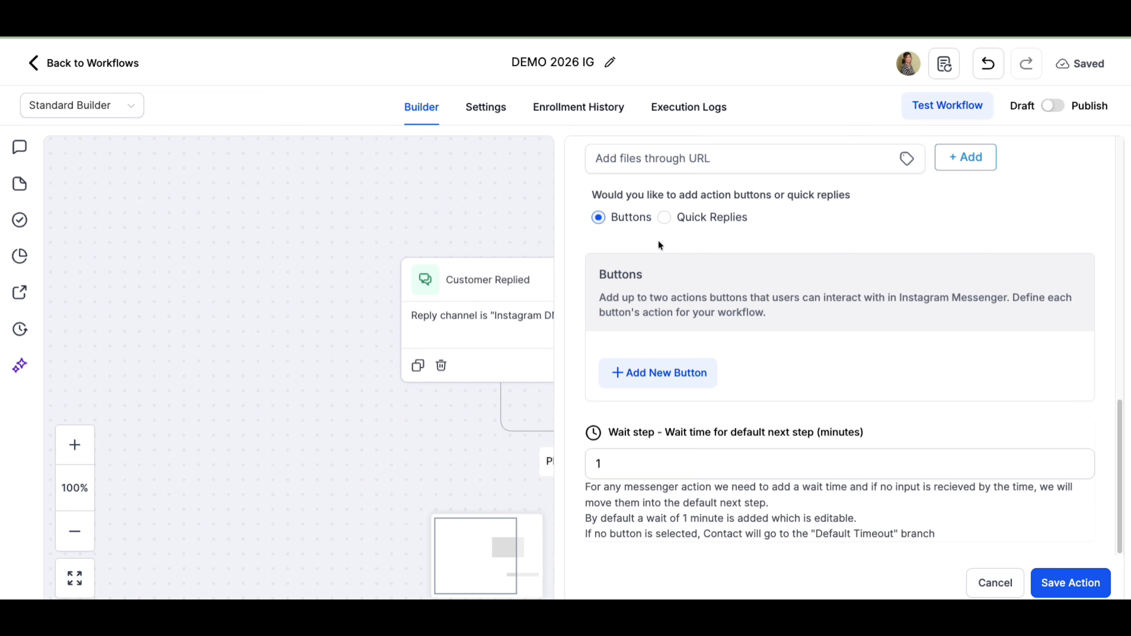
pyautogui.click(664, 217)
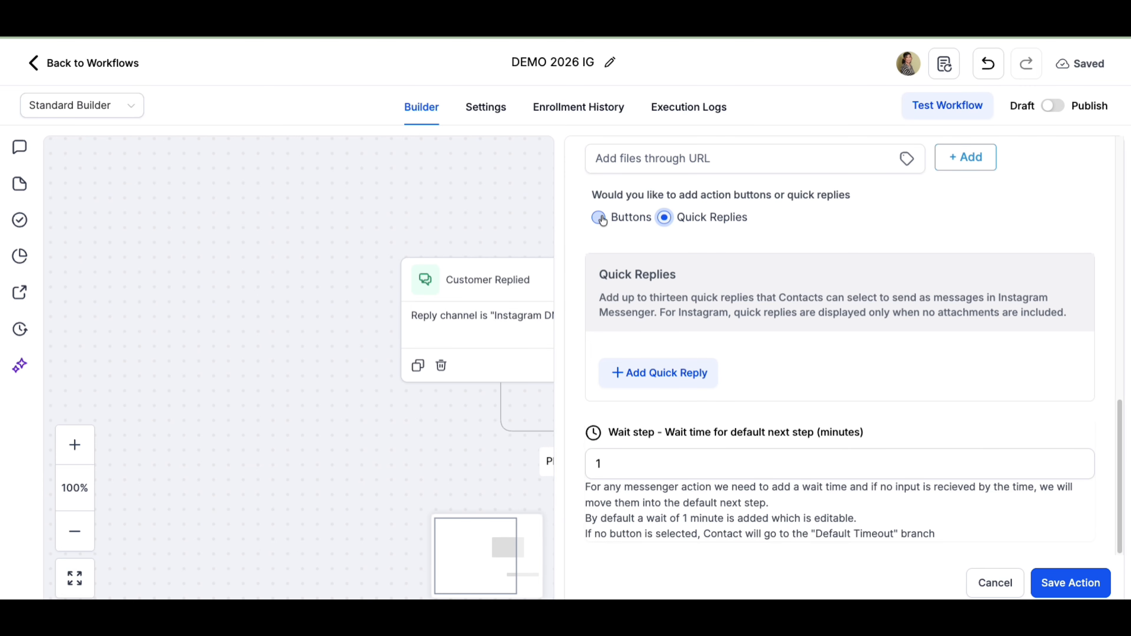
pyautogui.click(599, 218)
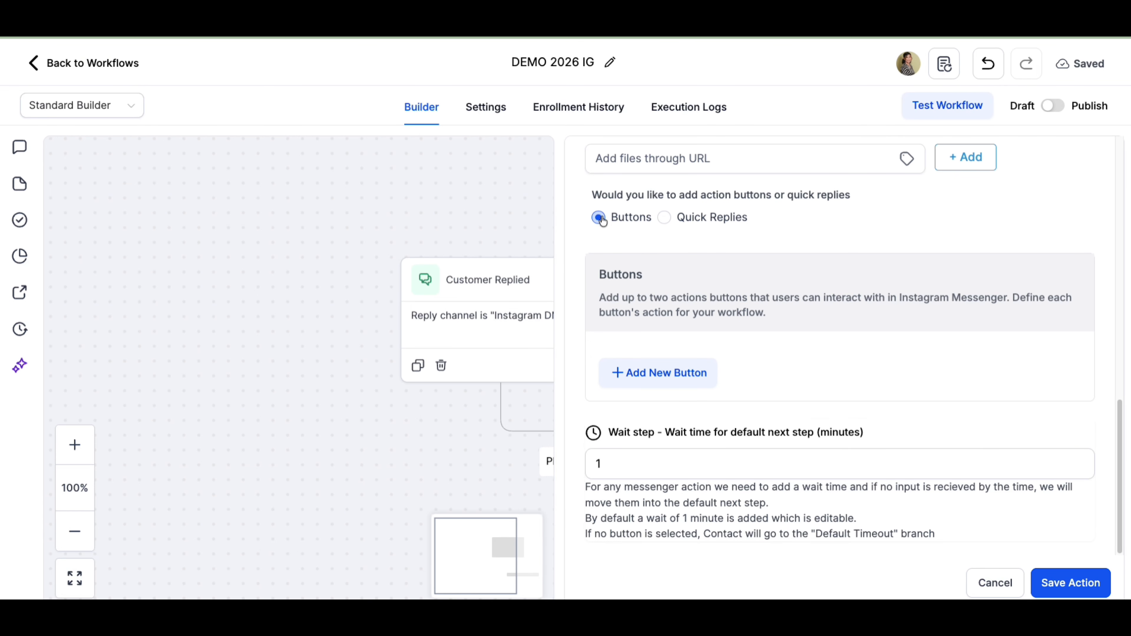
pyautogui.click(664, 218)
pyautogui.click(598, 218)
# - Add a new button named YES with the action Perform Actions
pyautogui.click(666, 379)
pyautogui.click(736, 358)
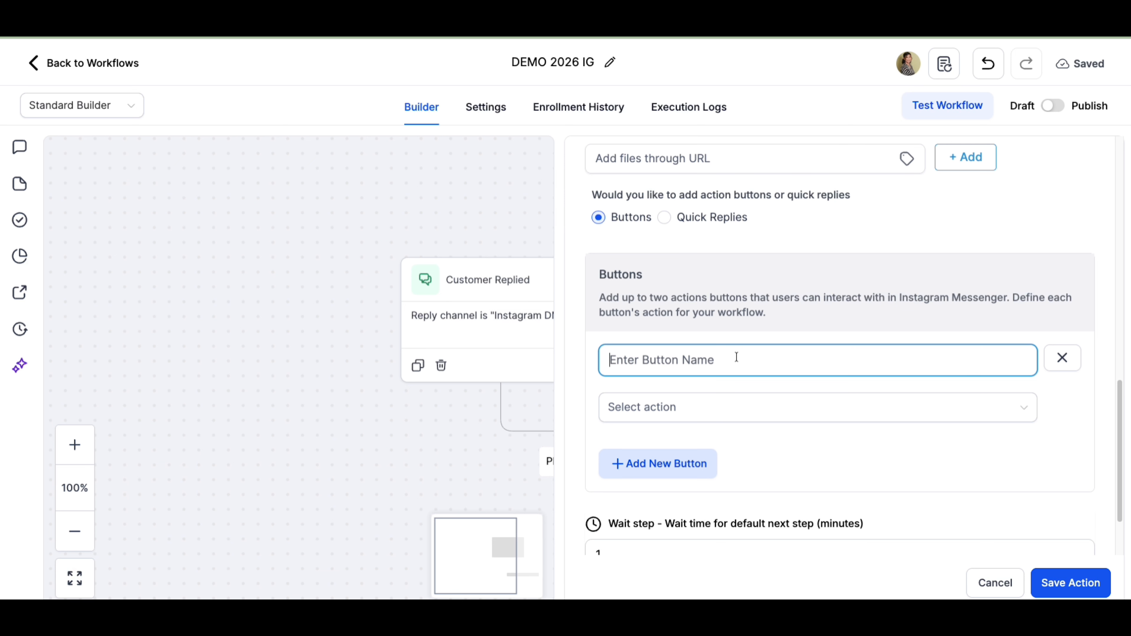
pyautogui.write('y')
pyautogui.press('BackSpace')
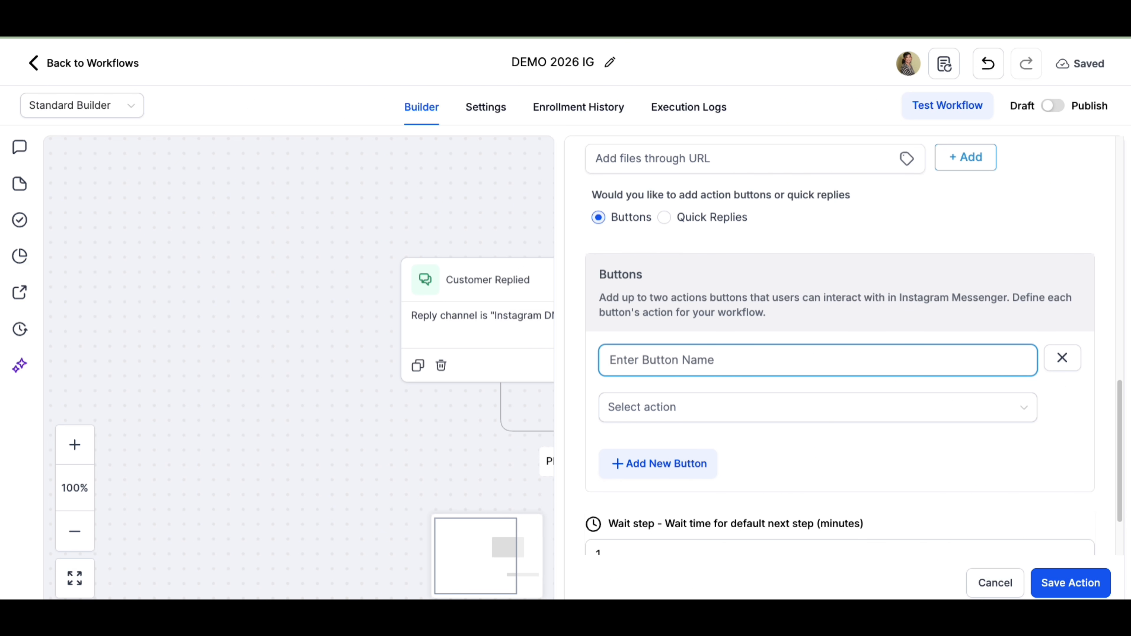
pyautogui.write('uyes')
pyautogui.press('BackSpace')
pyautogui.press('BackSpace')
pyautogui.press('BackSpace')
pyautogui.press('BackSpace')
pyautogui.write('YES')
pyautogui.click(769, 397)
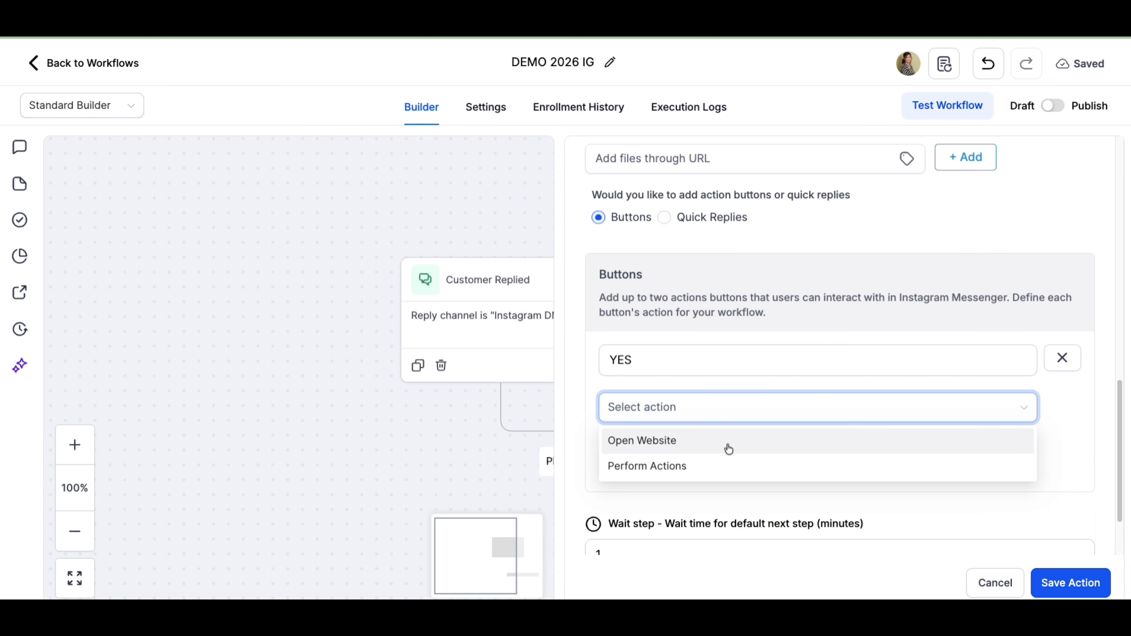
pyautogui.click(712, 475)
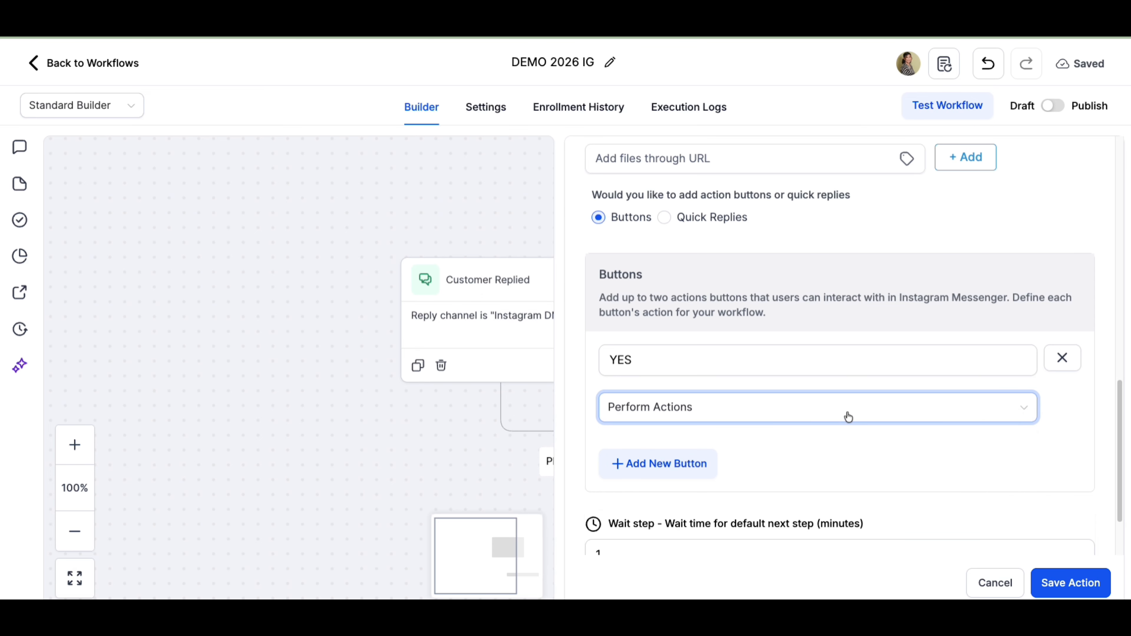
# - Save the Instagram Interactive Messenger action and go back to the workflows list
pyautogui.click(740, 424)
pyautogui.click(749, 421)
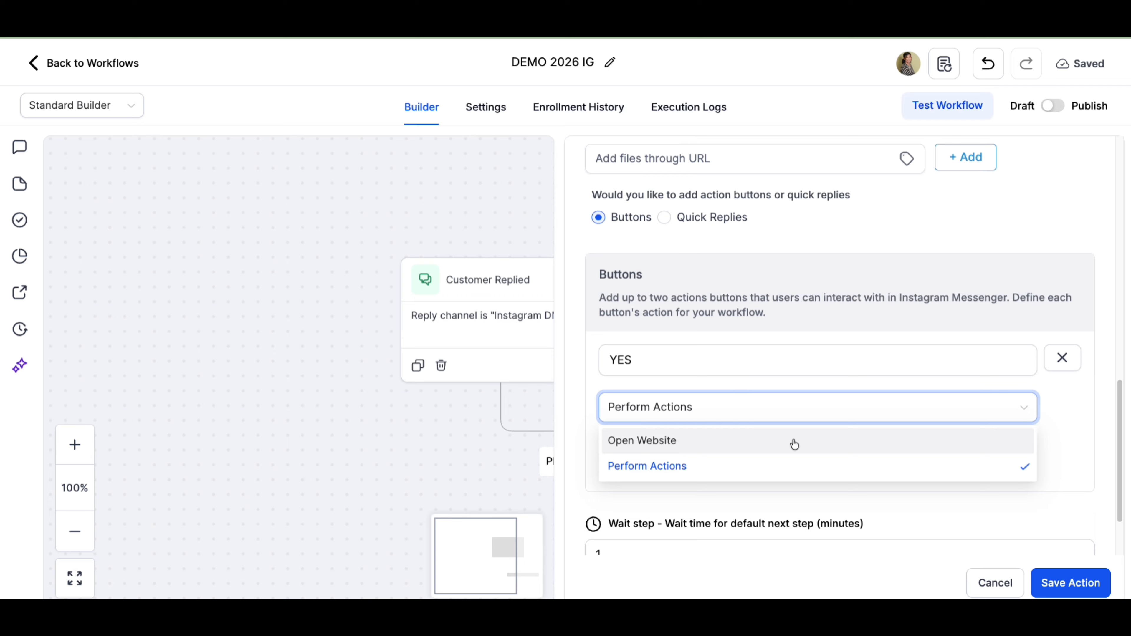
pyautogui.click(798, 386)
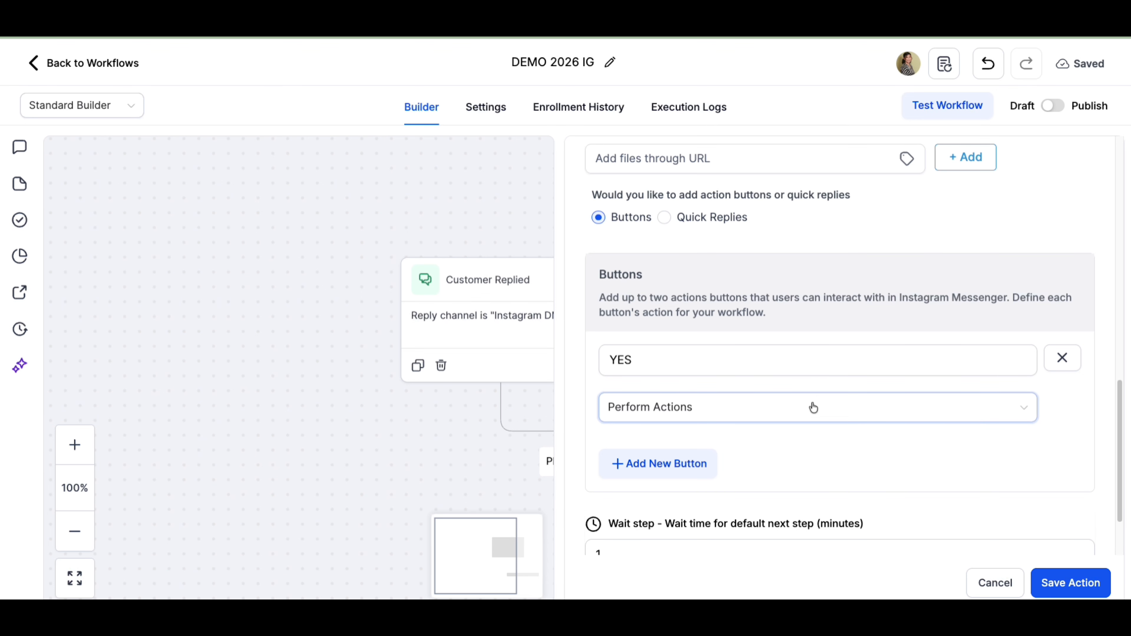
pyautogui.scroll(-2, 819, 475)
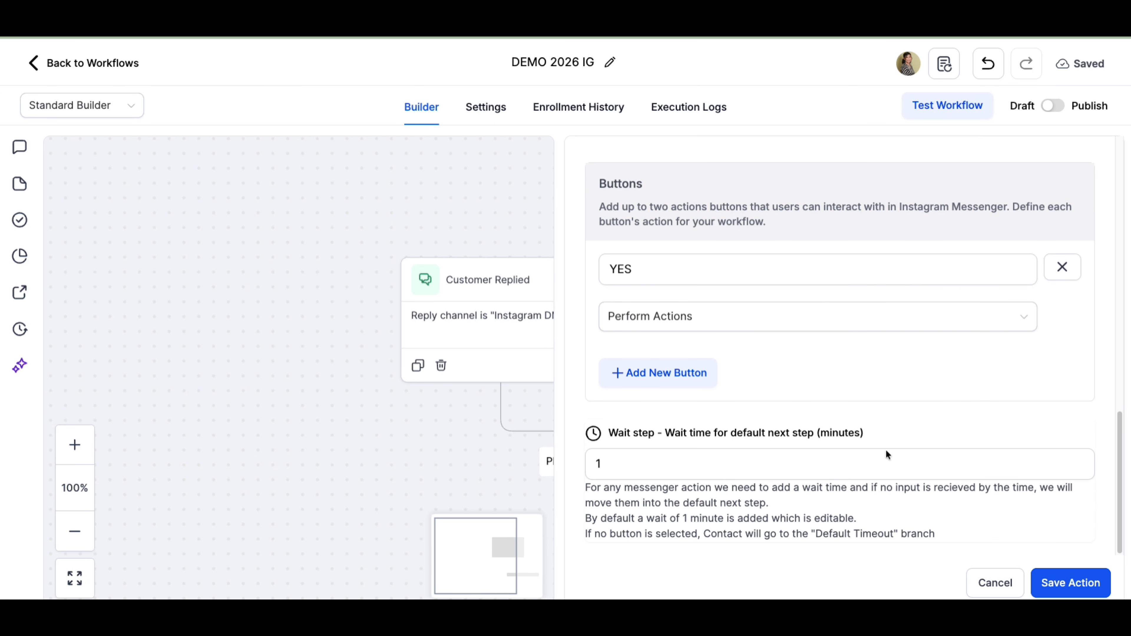
pyautogui.click(1082, 594)
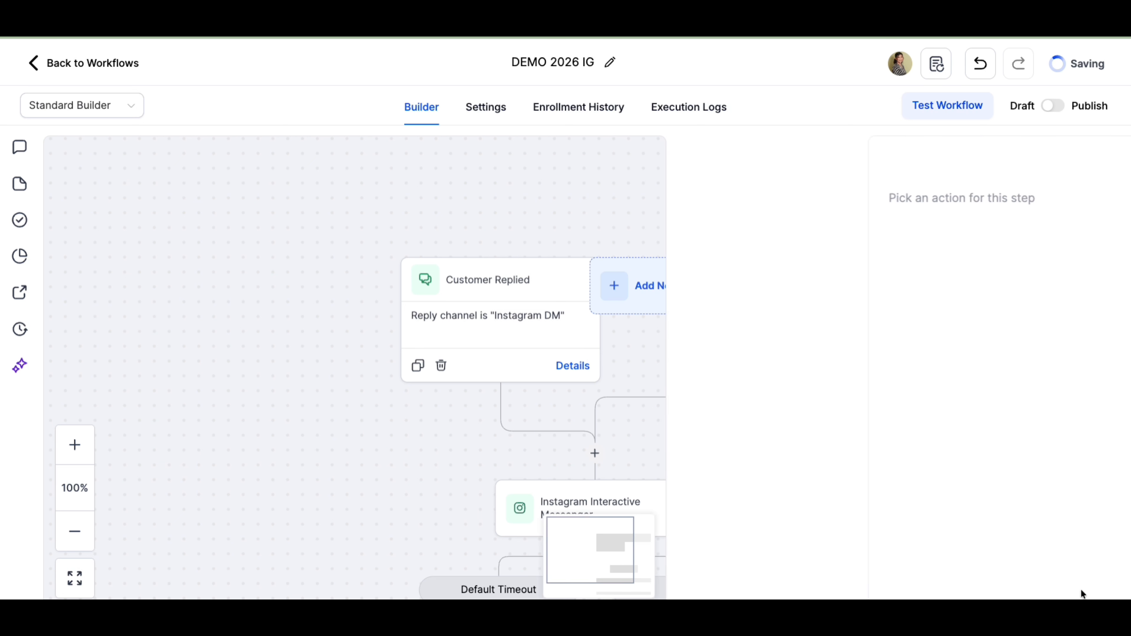
pyautogui.scroll(-3, 735, 416)
pyautogui.scroll(-1, 735, 417)
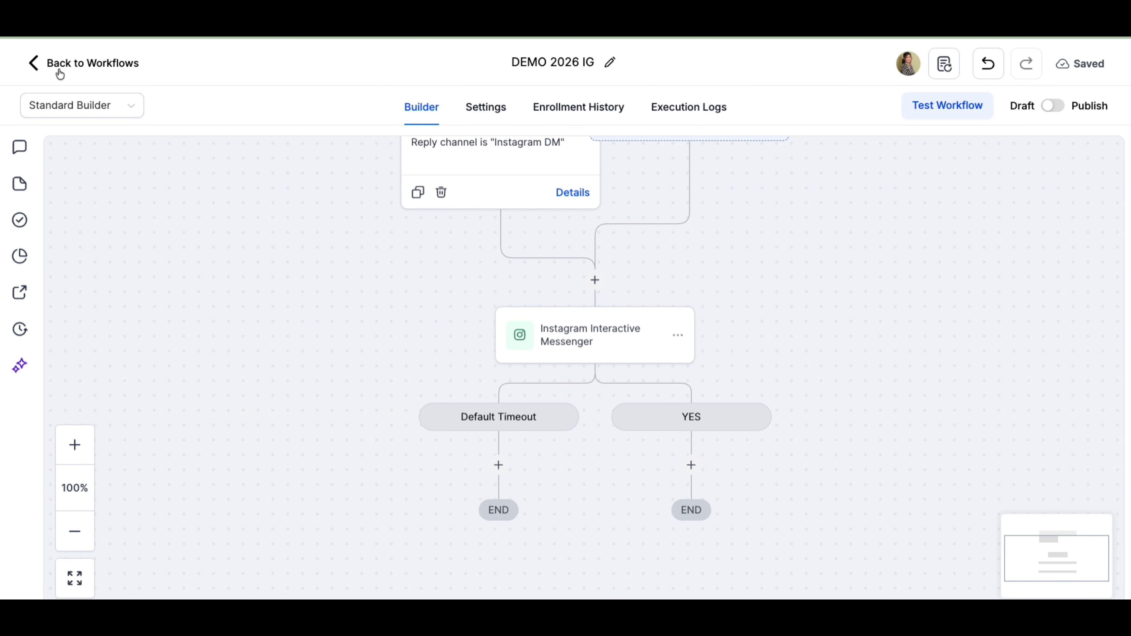
pyautogui.click(81, 62)
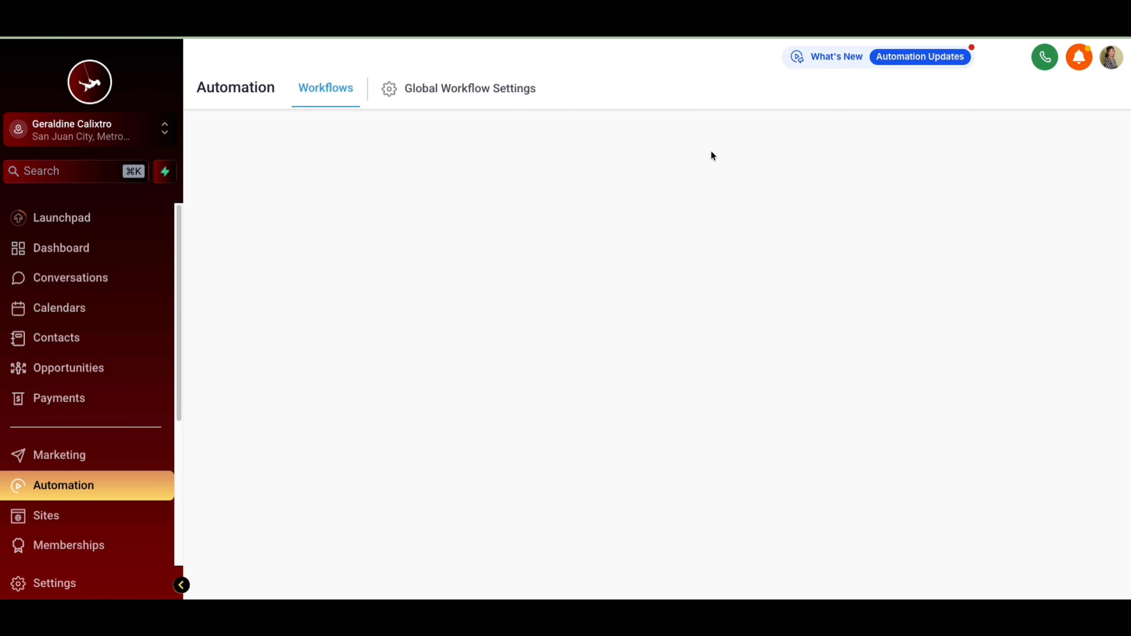